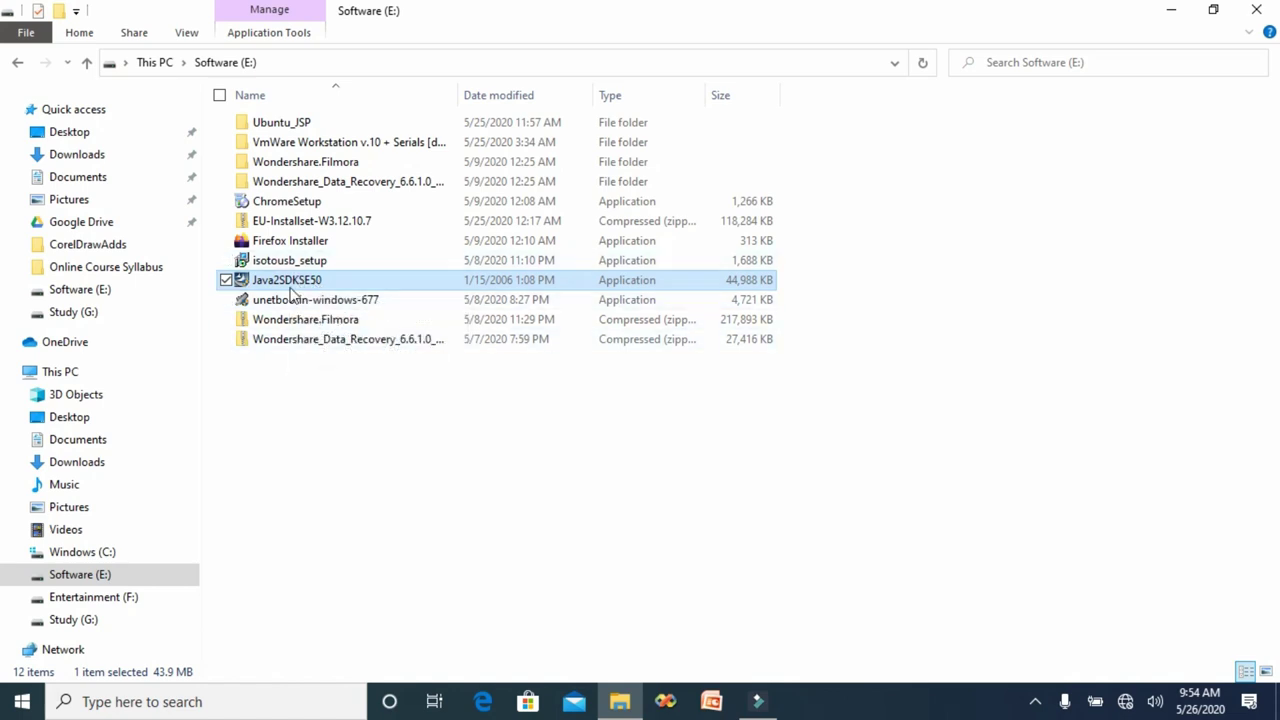
Step: Try to install J2SE Development Kit 5.0 with the Java2SDKSE50 installer and exit its wizard
mouse_move(292, 293)
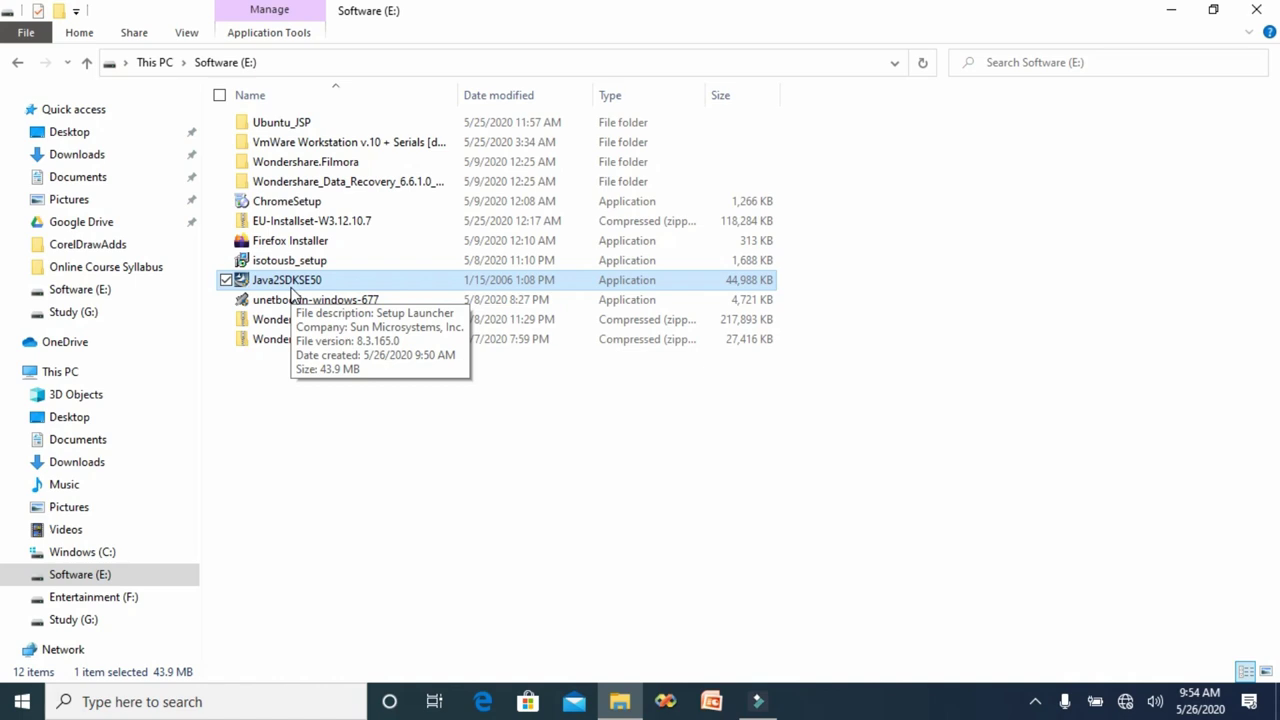
key("Down")
key("Down")
left_click(290, 282)
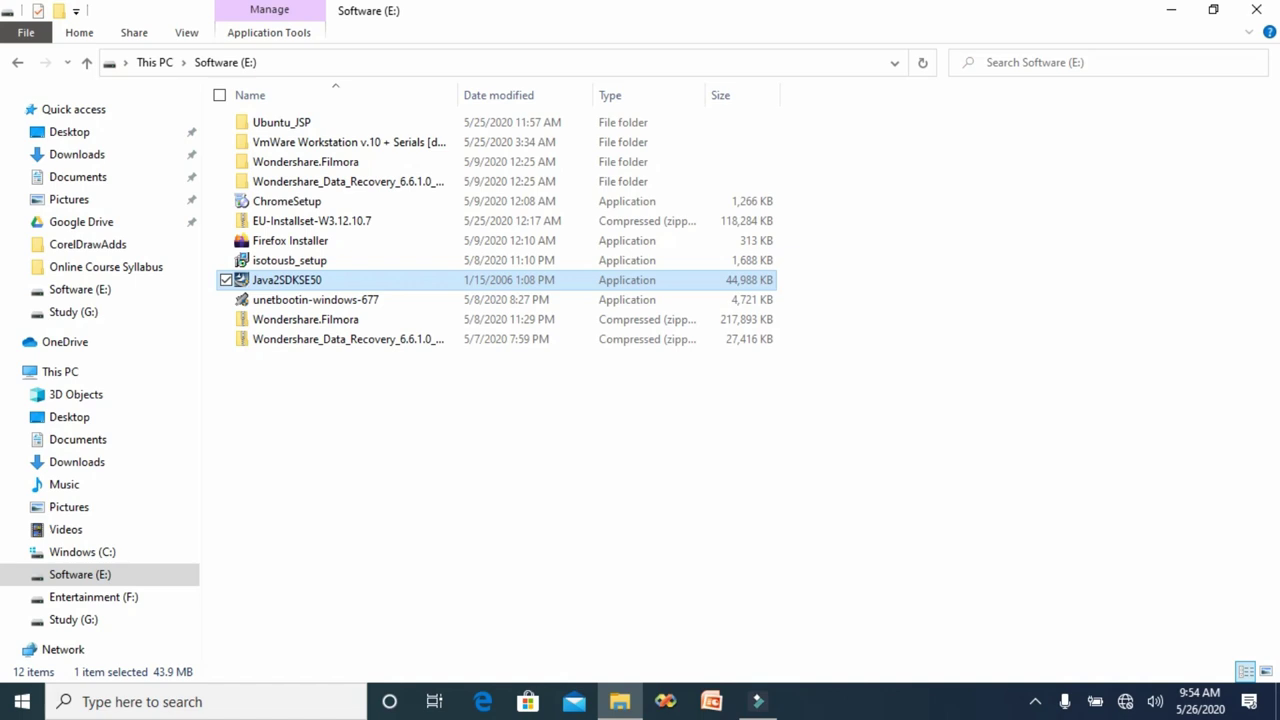
key("Return")
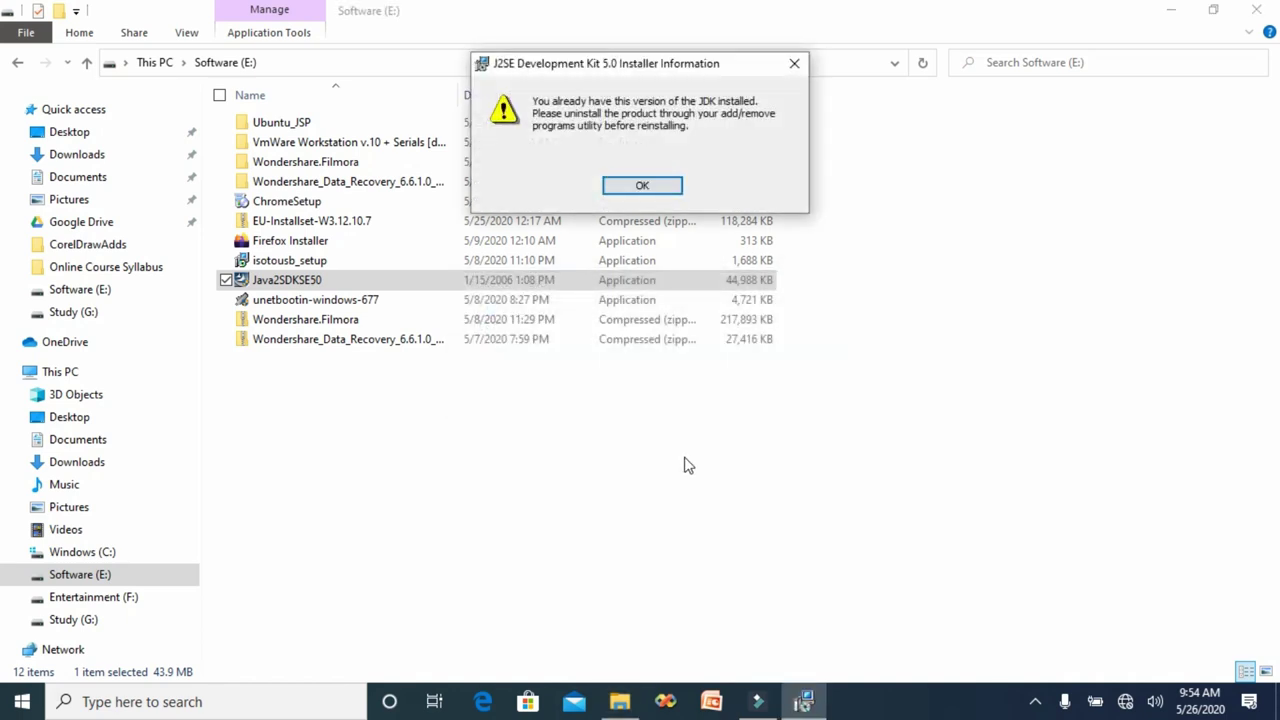
left_click_drag(641, 73, 642, 266)
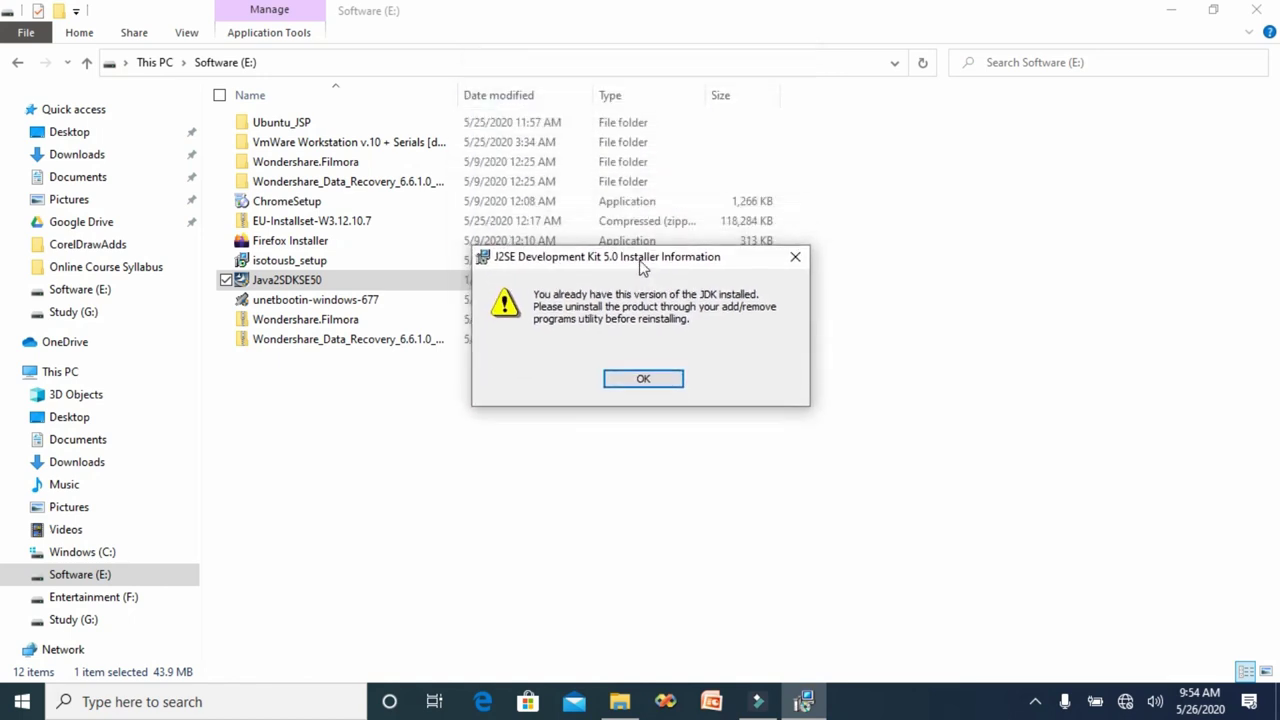
left_click(643, 380)
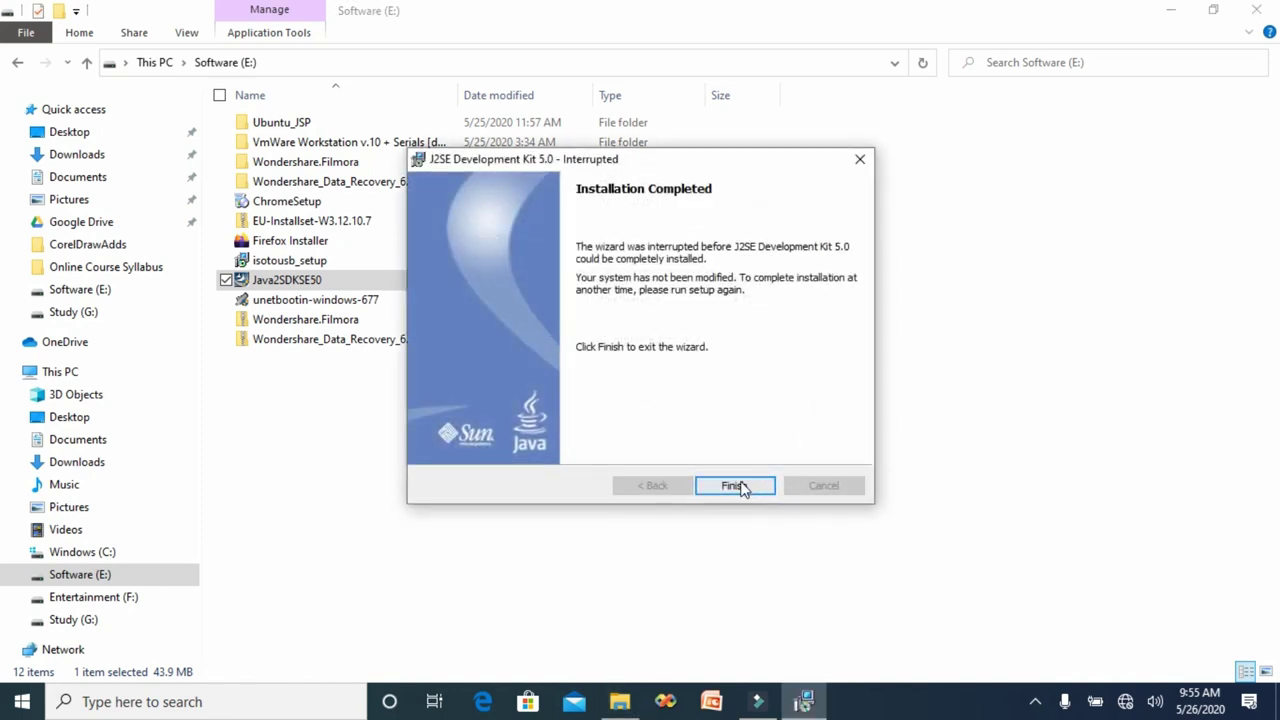
left_click(734, 485)
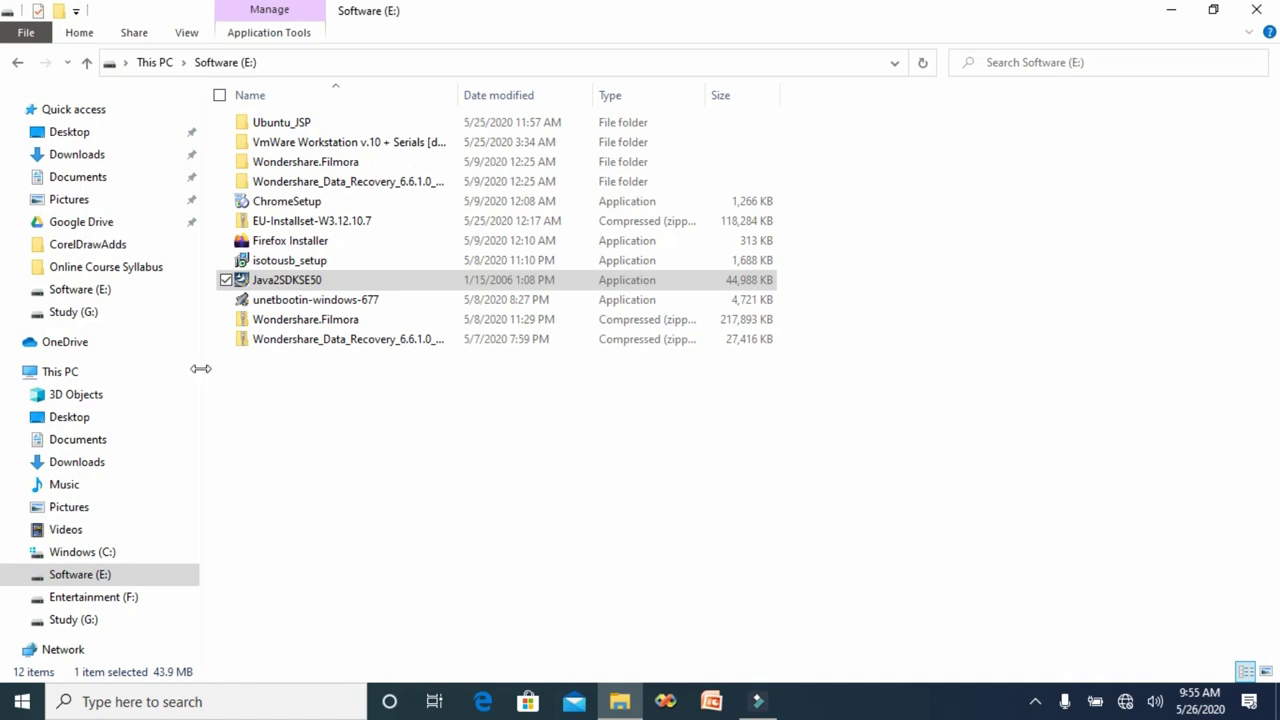
Step: Open the folder C:\Program Files (x86)\Java\jdk1.5.0\bin
left_click(59, 376)
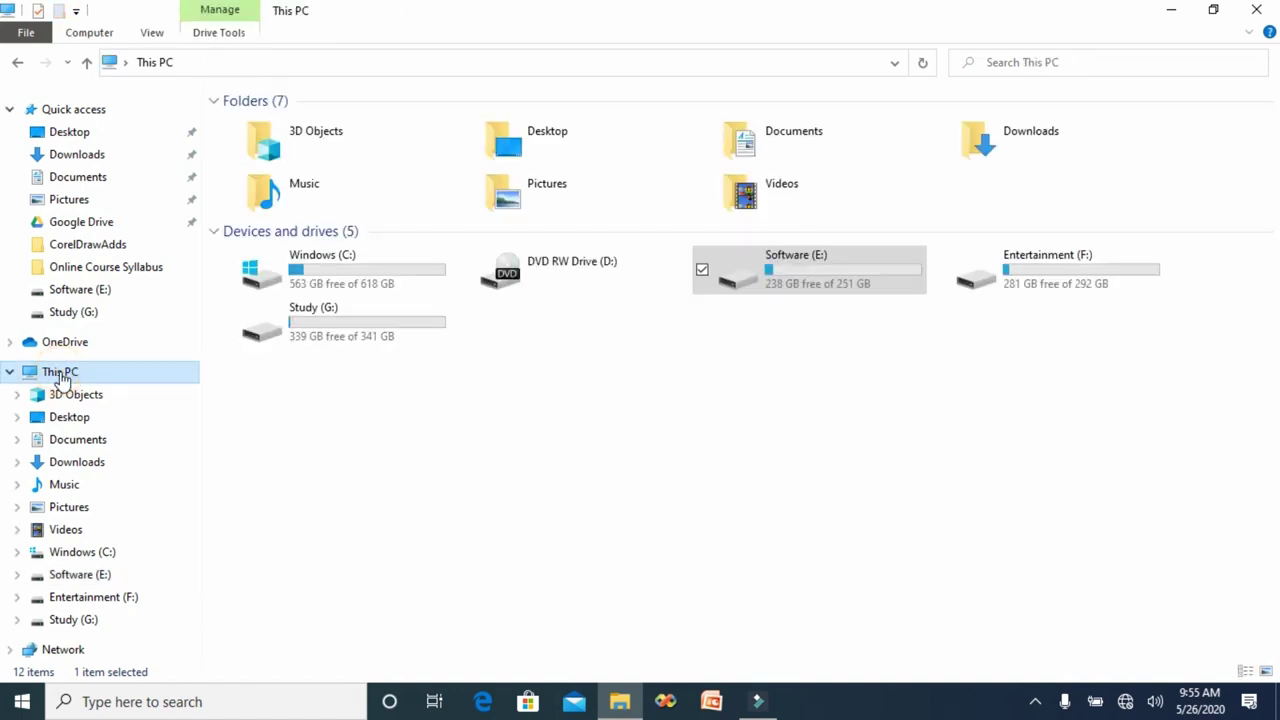
double_click(332, 281)
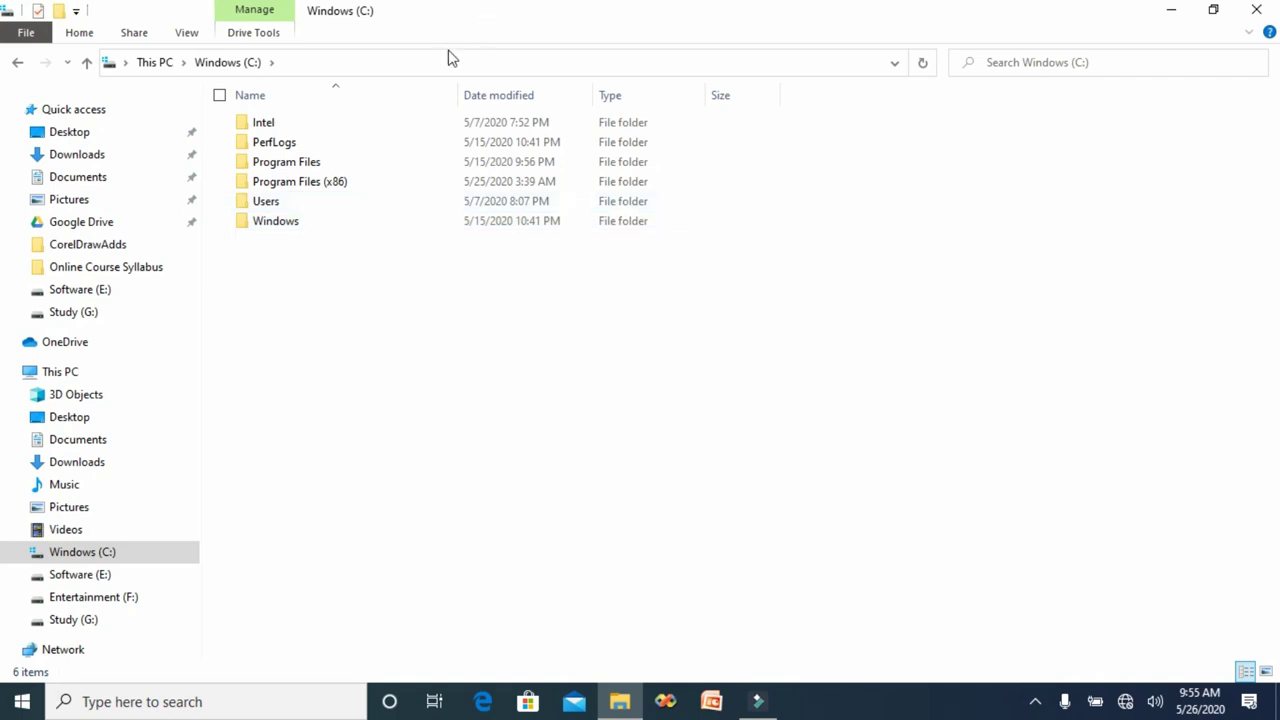
double_click(331, 182)
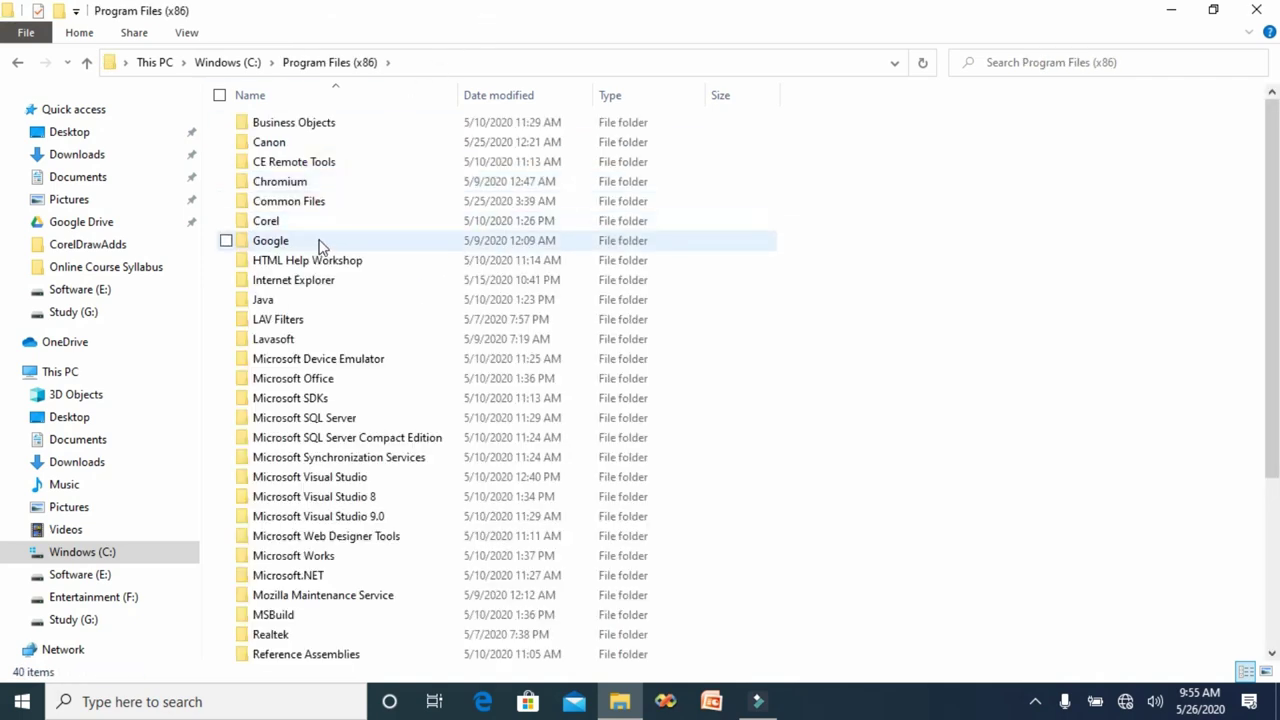
left_click(320, 246)
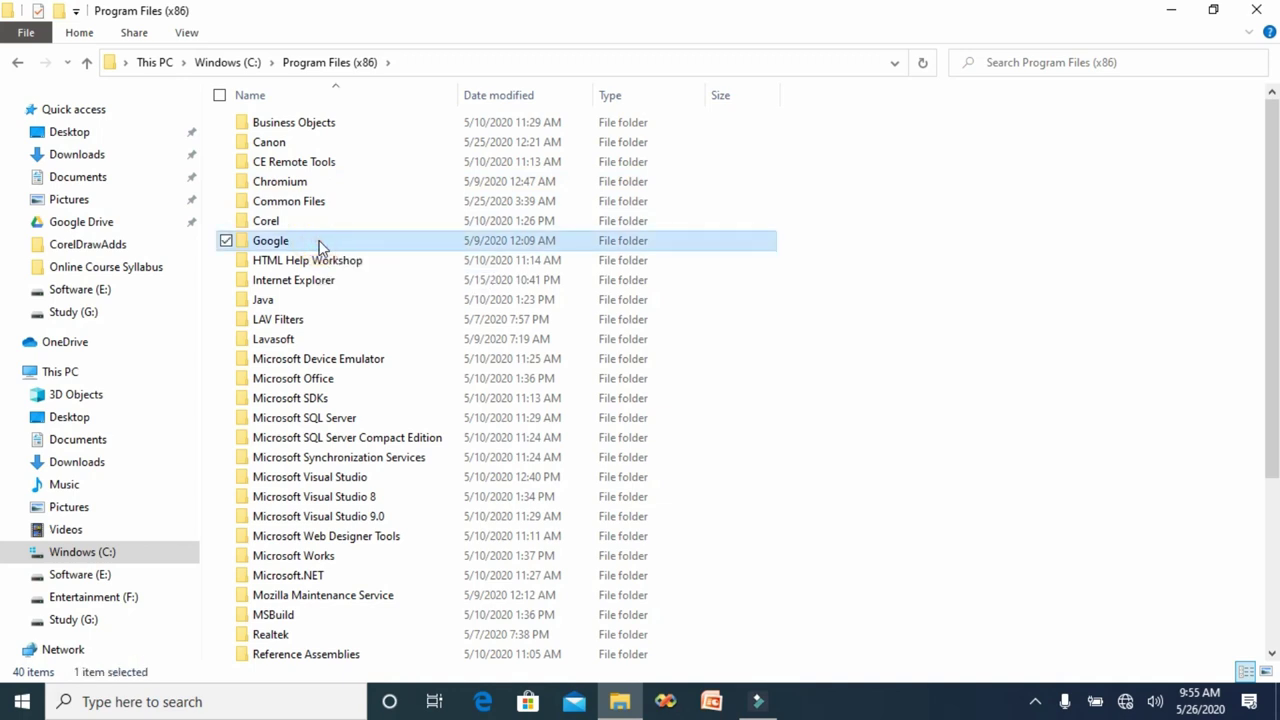
left_click(266, 300)
double_click(266, 303)
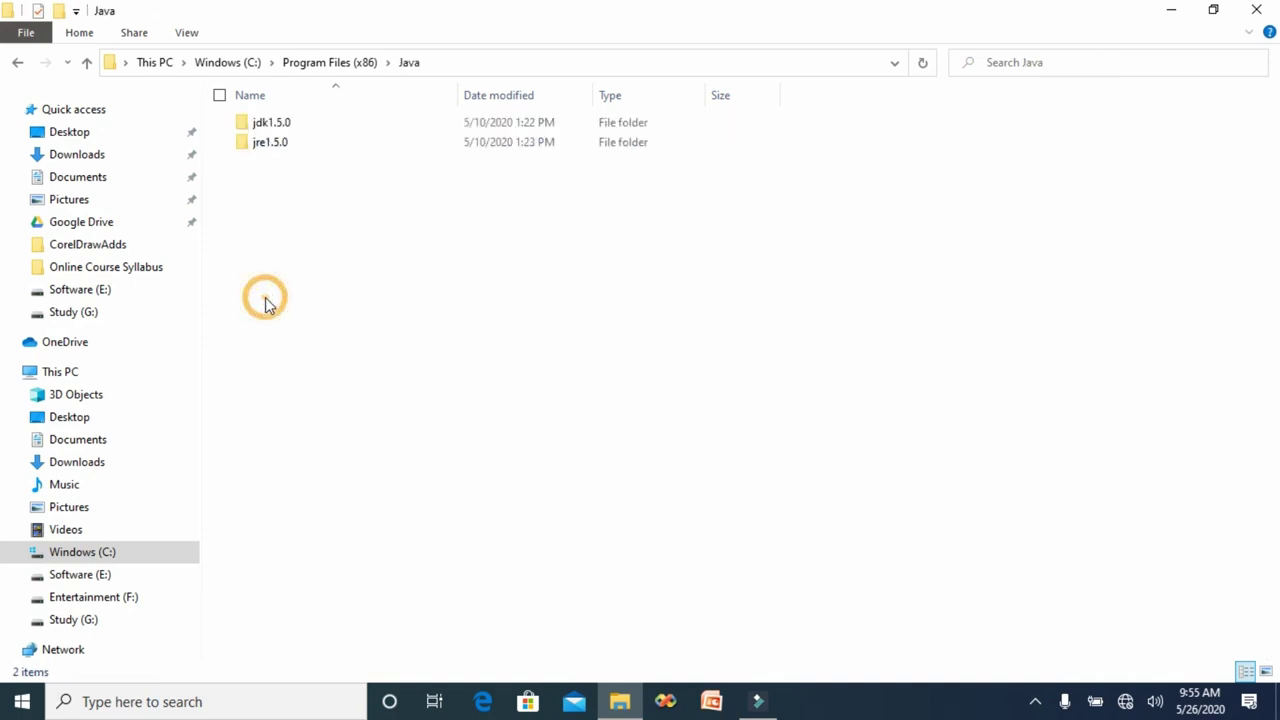
double_click(286, 123)
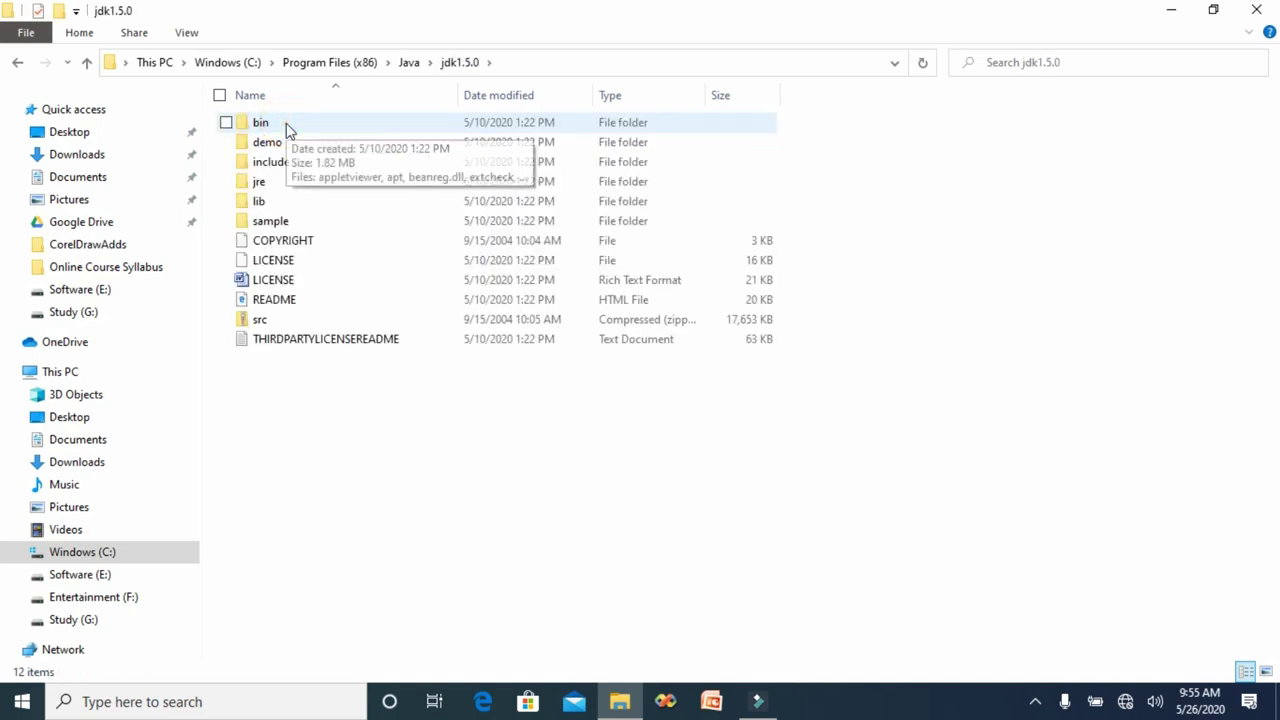
double_click(286, 123)
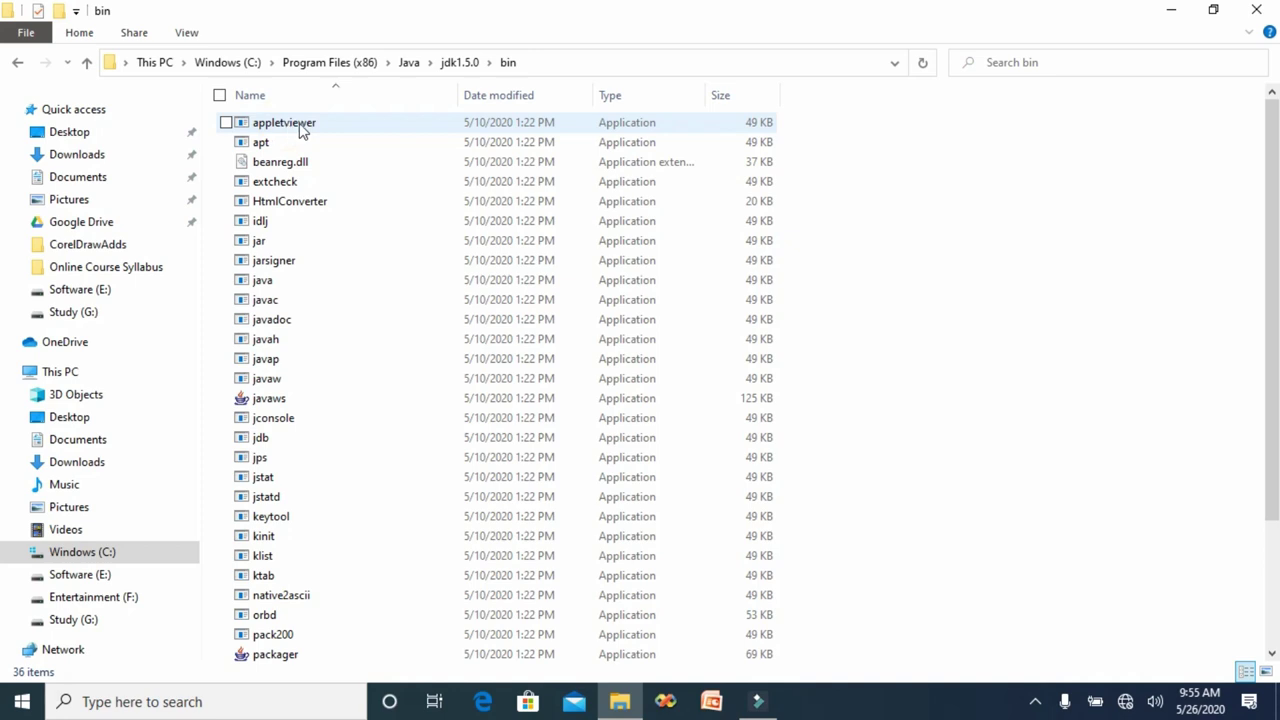
Step: Copy the full path of the JDK bin folder
left_click(547, 63)
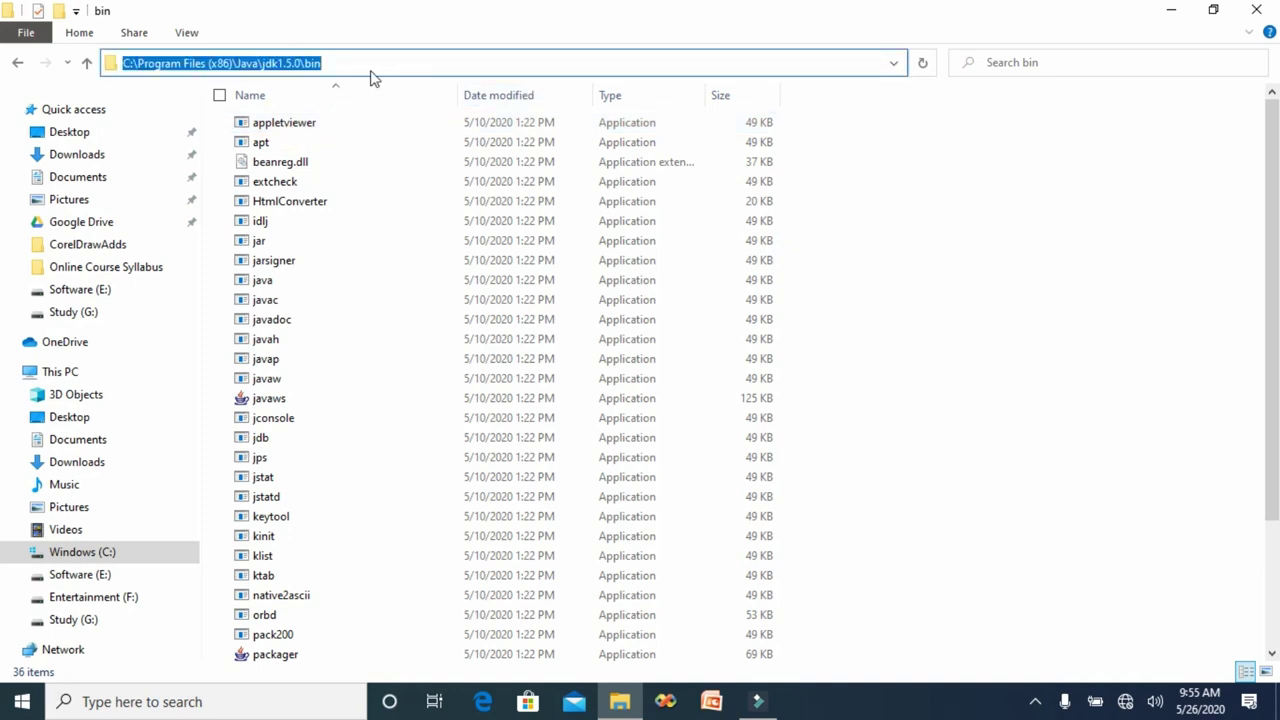
right_click(354, 72)
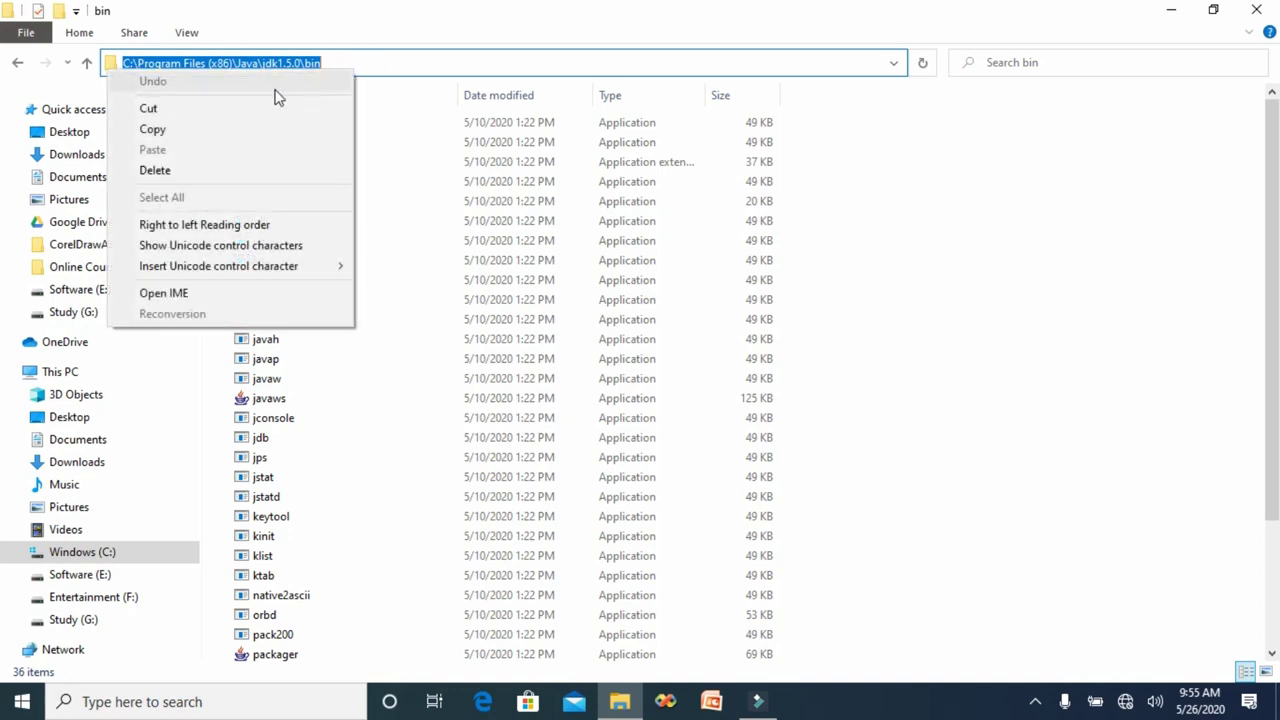
left_click(203, 129)
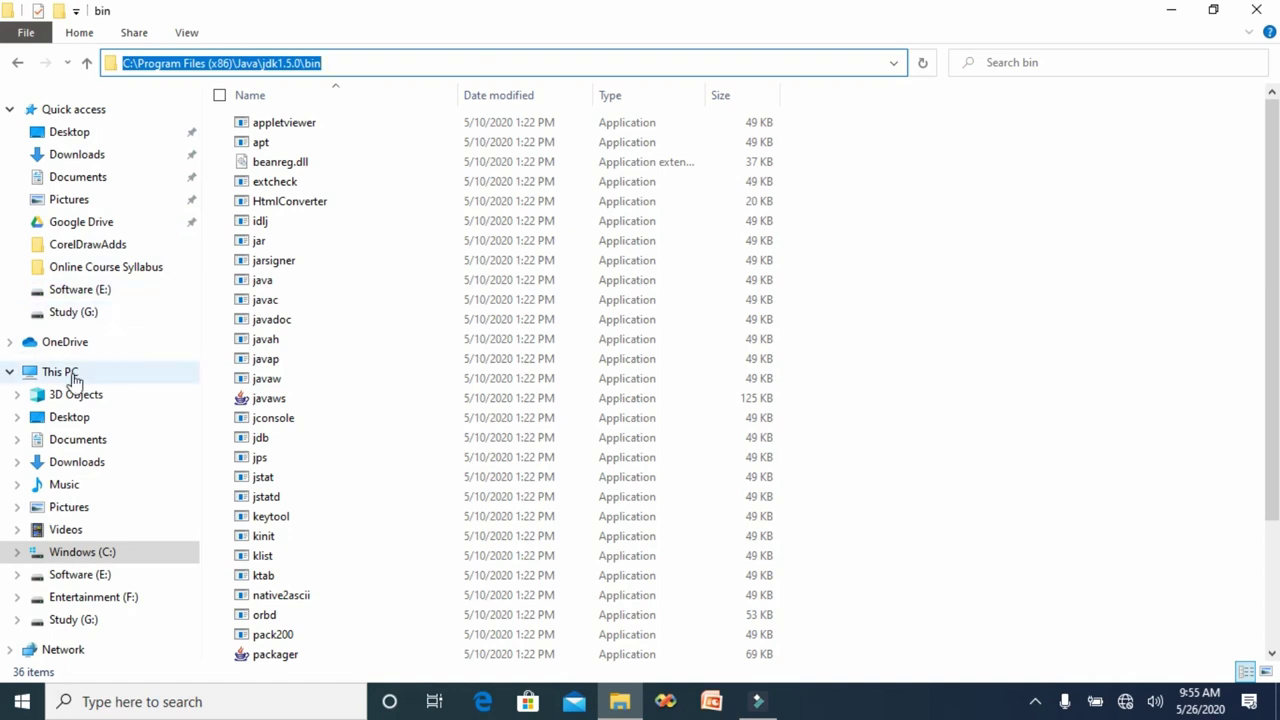
Step: Open the environment variables from the computer's advanced system settings
right_click(73, 380)
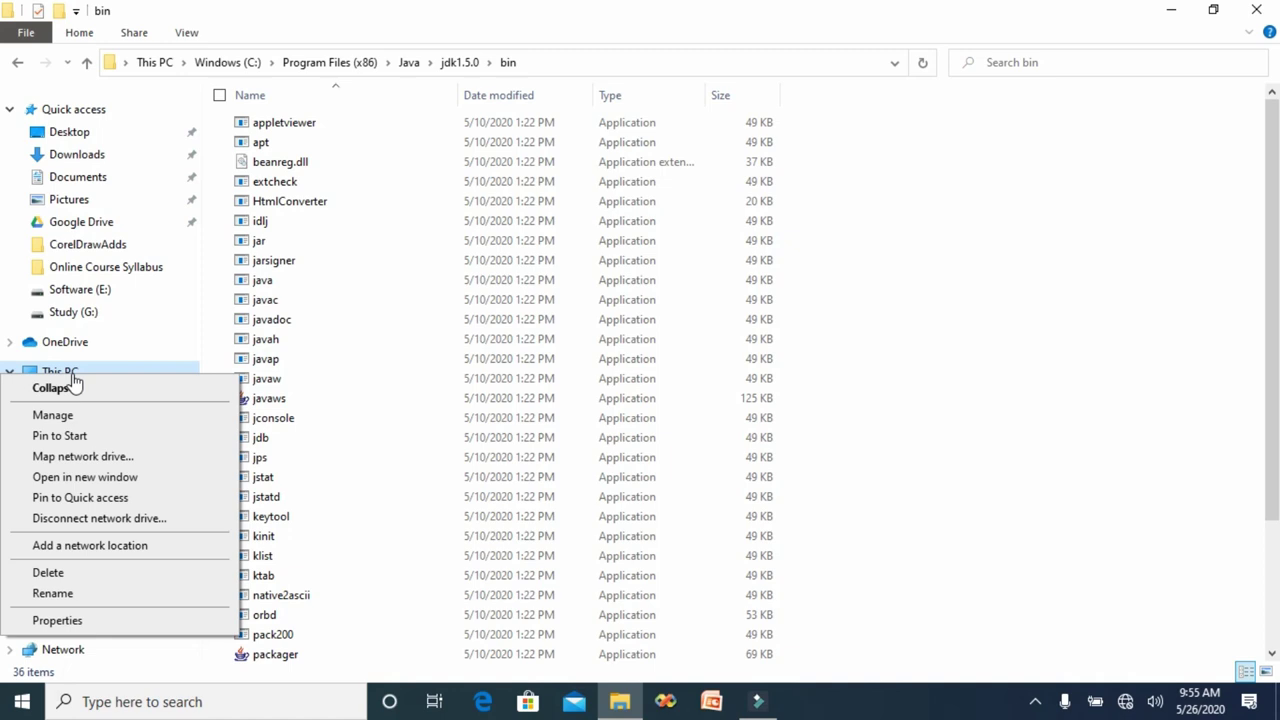
left_click(57, 621)
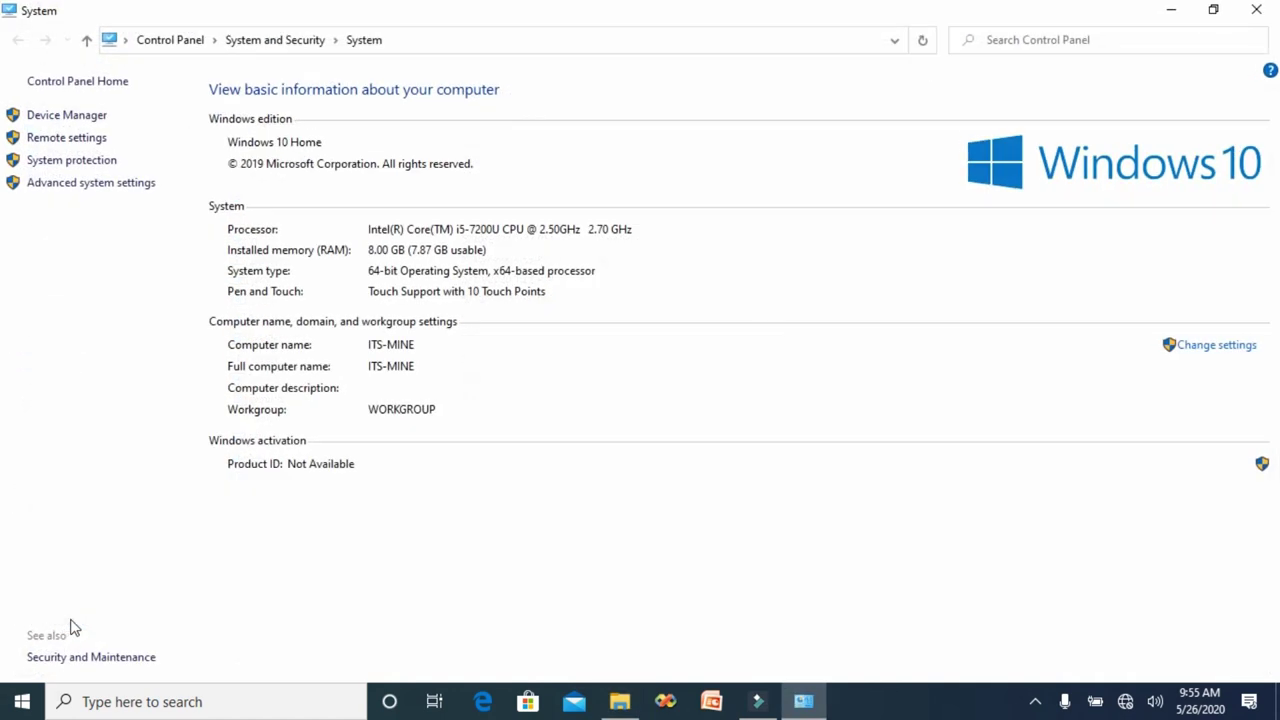
left_click(109, 188)
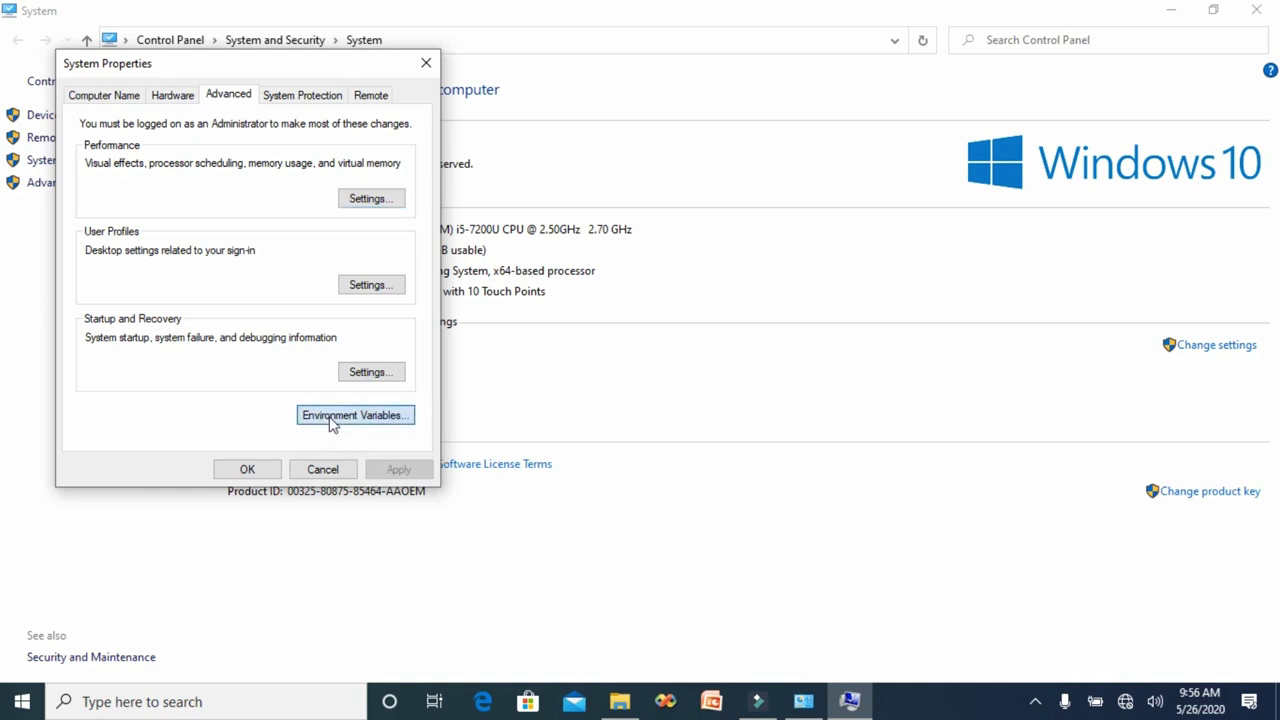
left_click(333, 420)
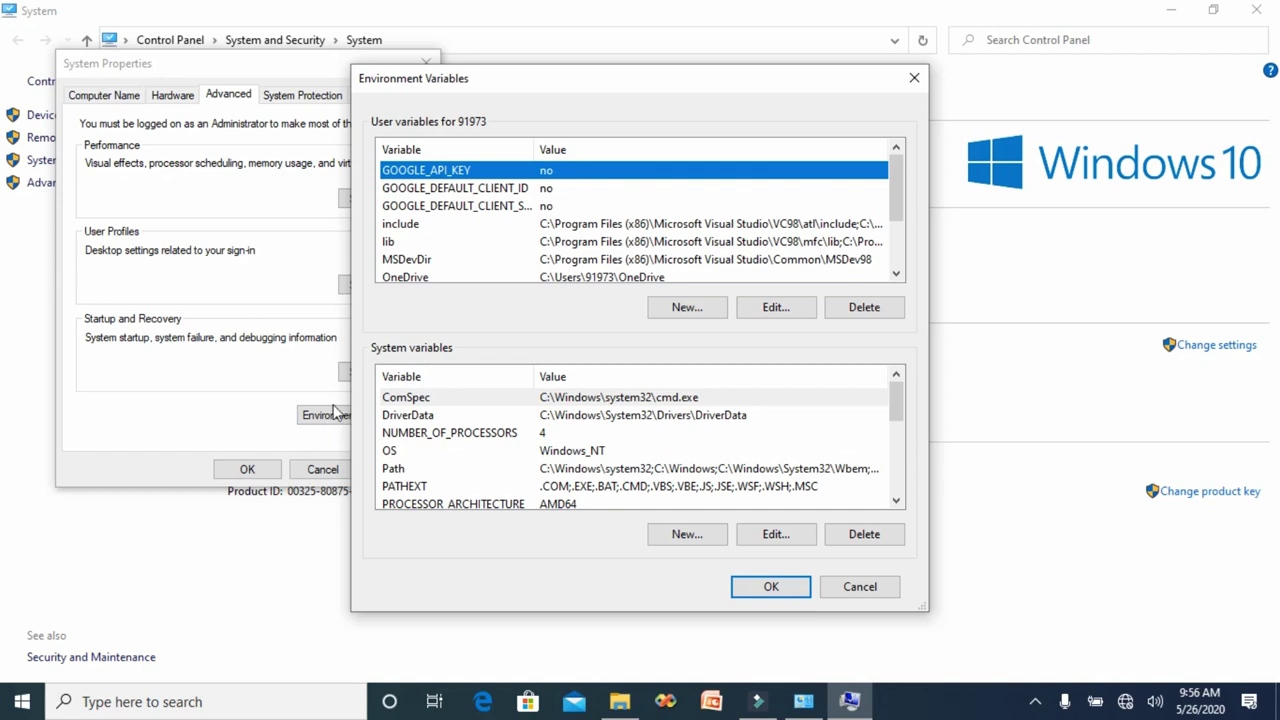
scroll(462, 222, "down", 2)
left_click(465, 222)
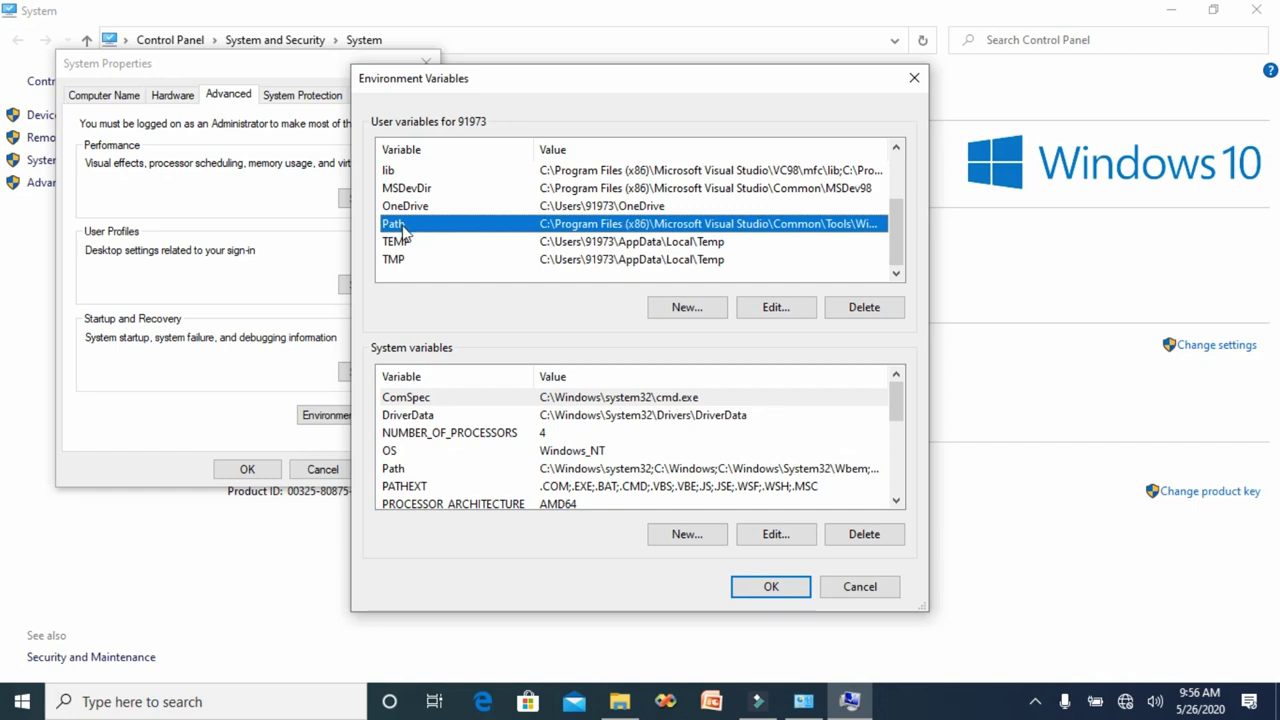
left_click(687, 307)
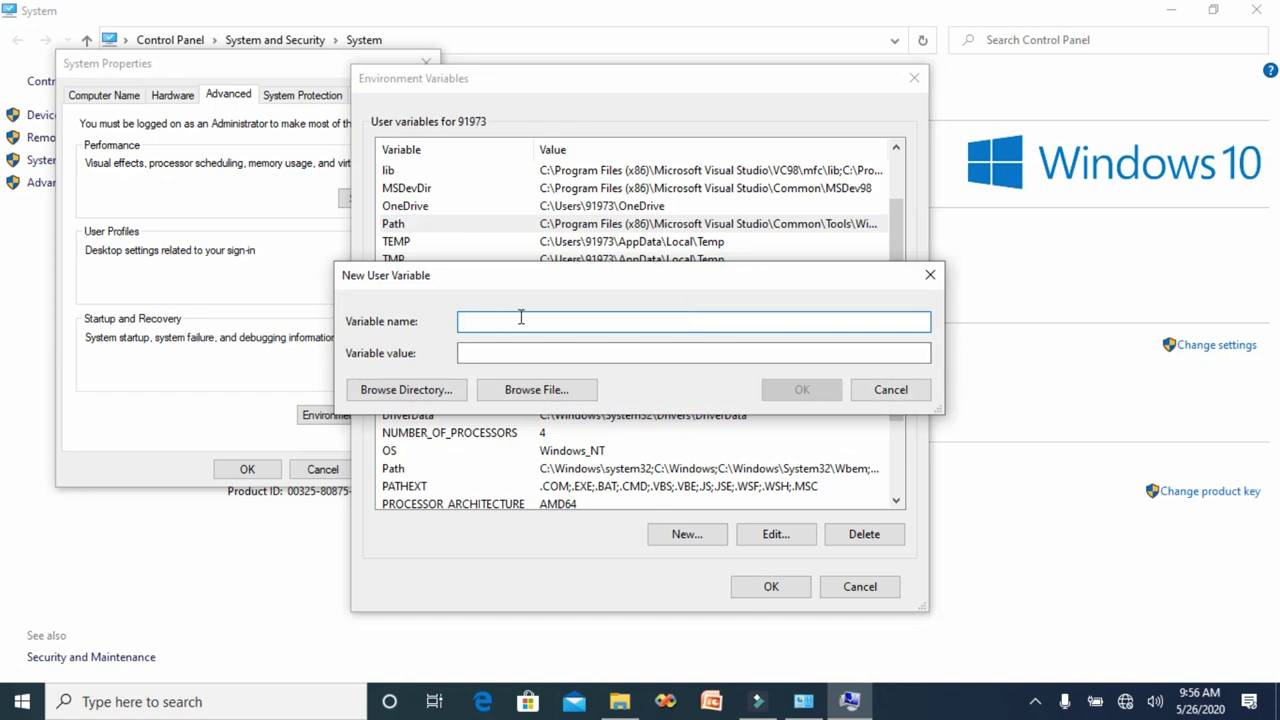
left_click(487, 353)
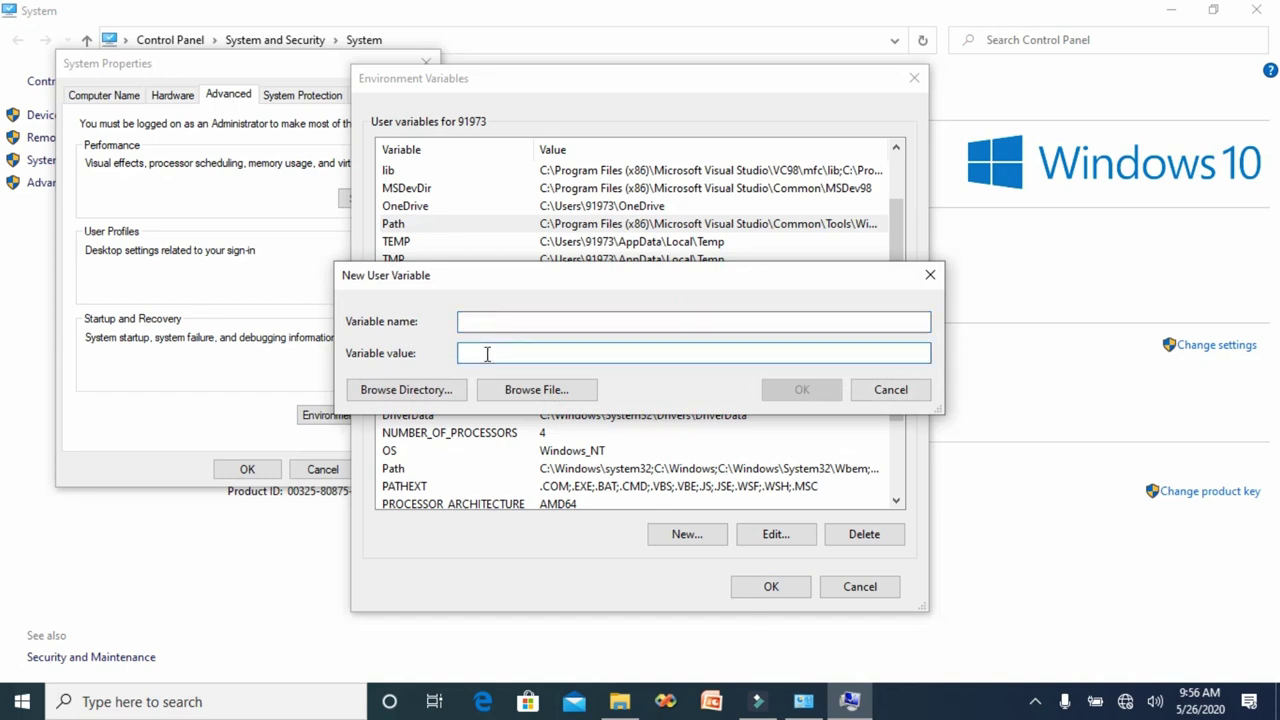
key("ctrl+v")
left_click(476, 321)
type("Path")
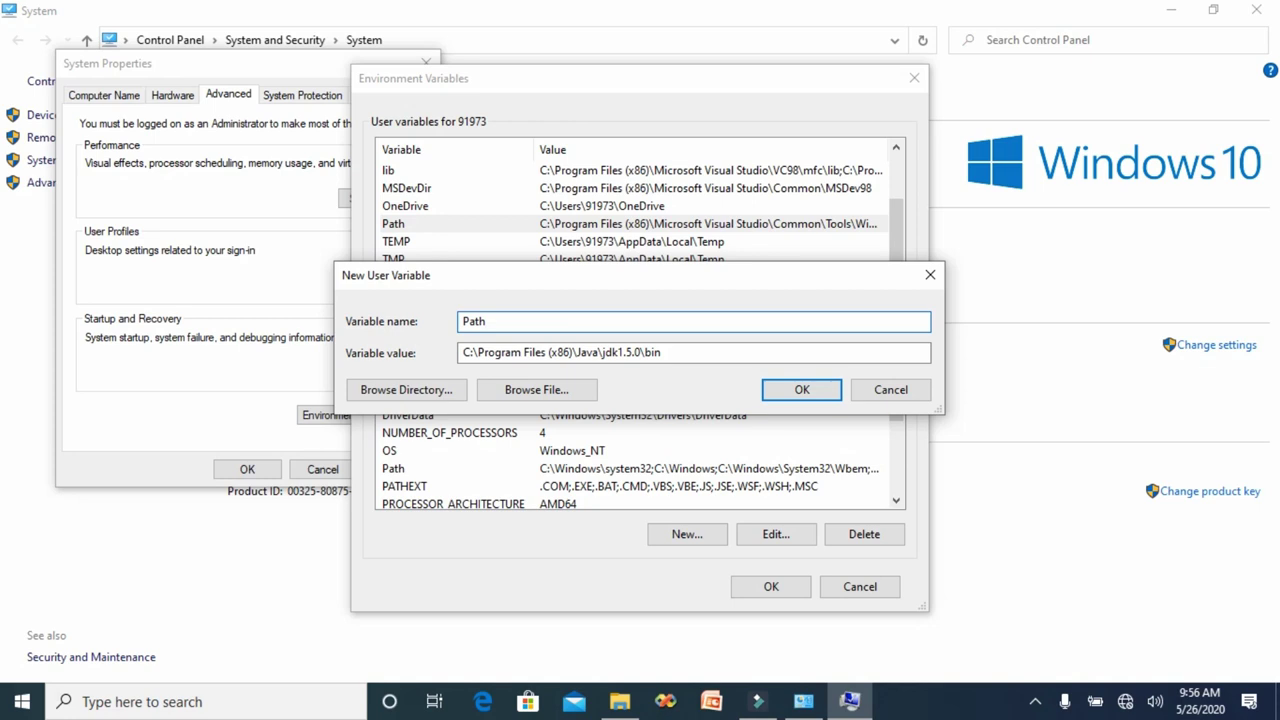
left_click(907, 393)
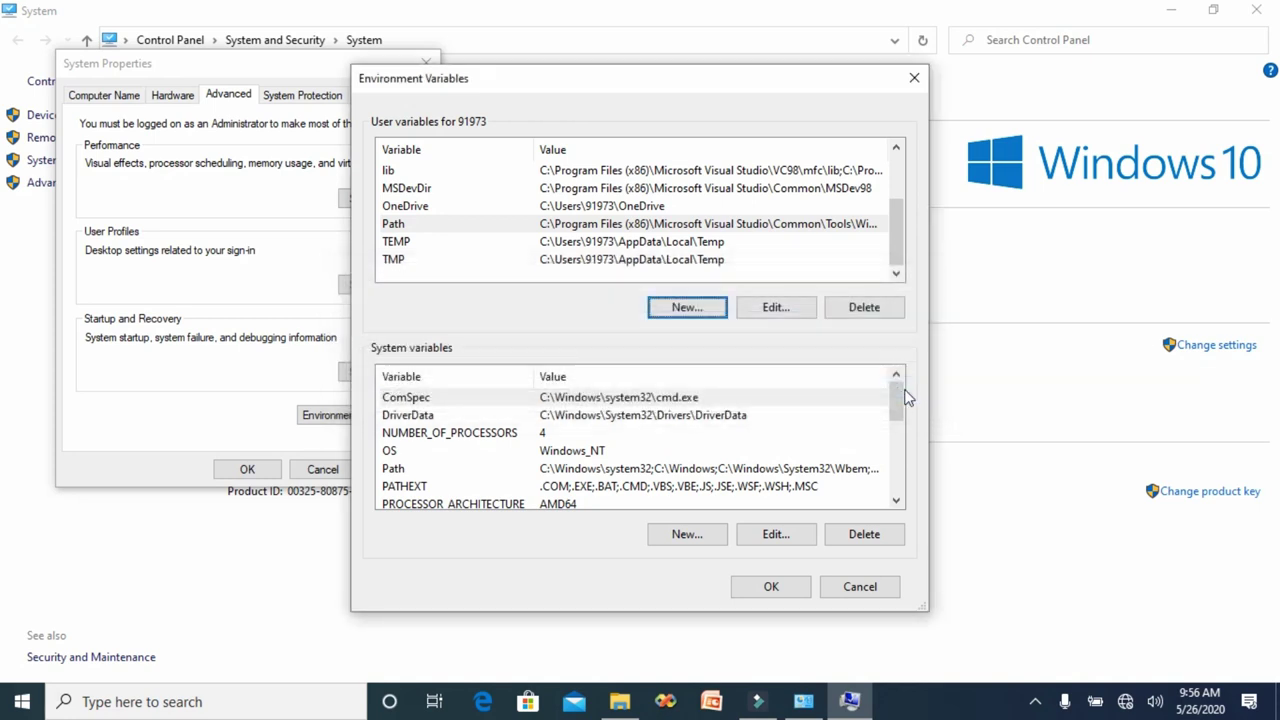
left_click(607, 226)
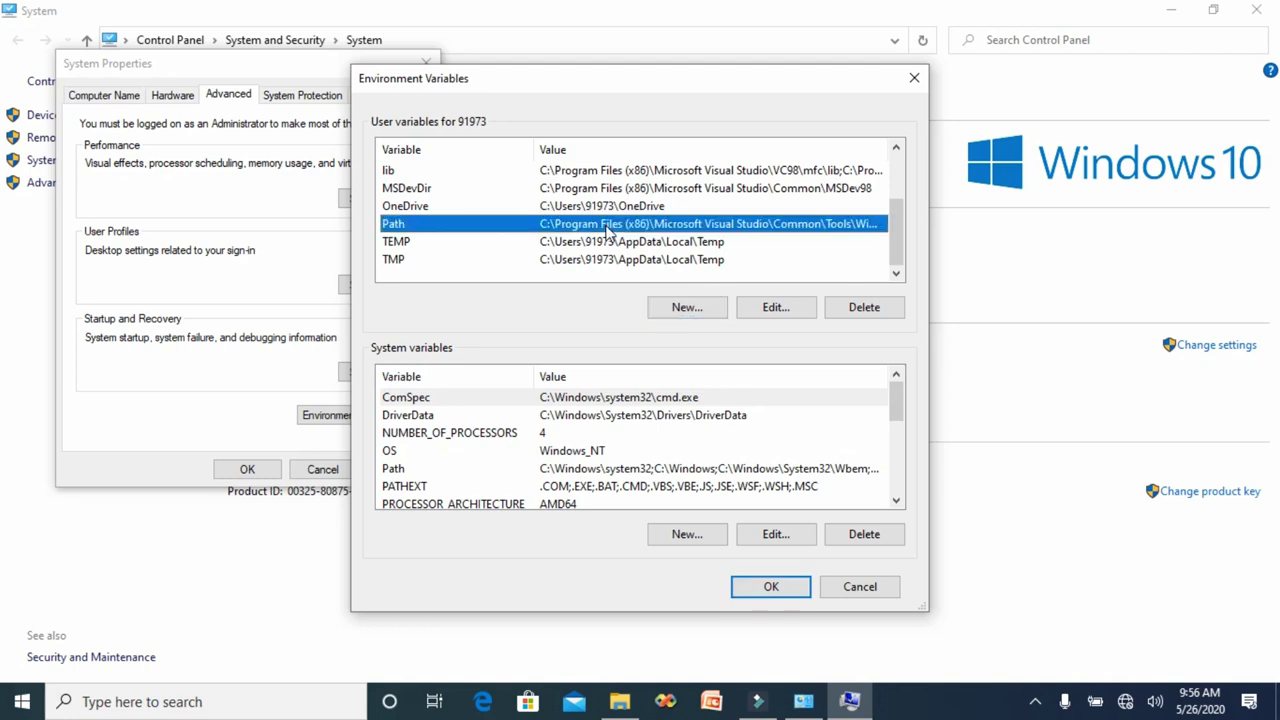
left_click(785, 312)
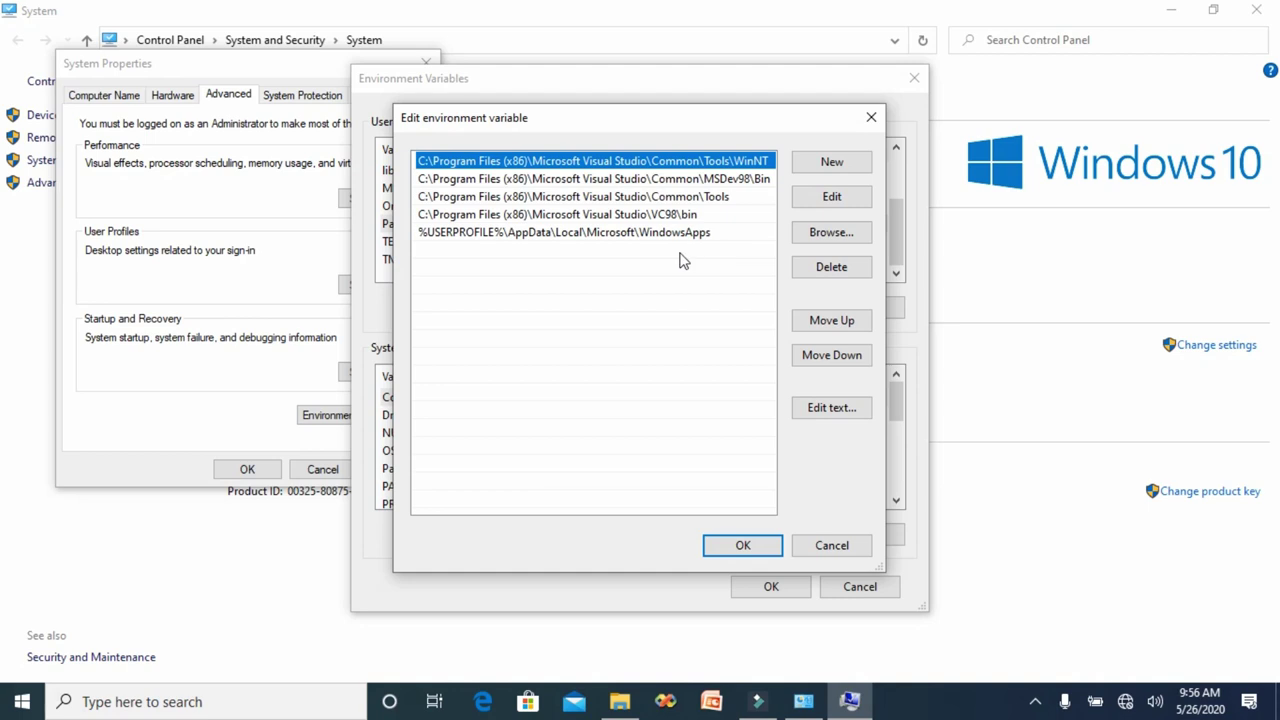
left_click(832, 165)
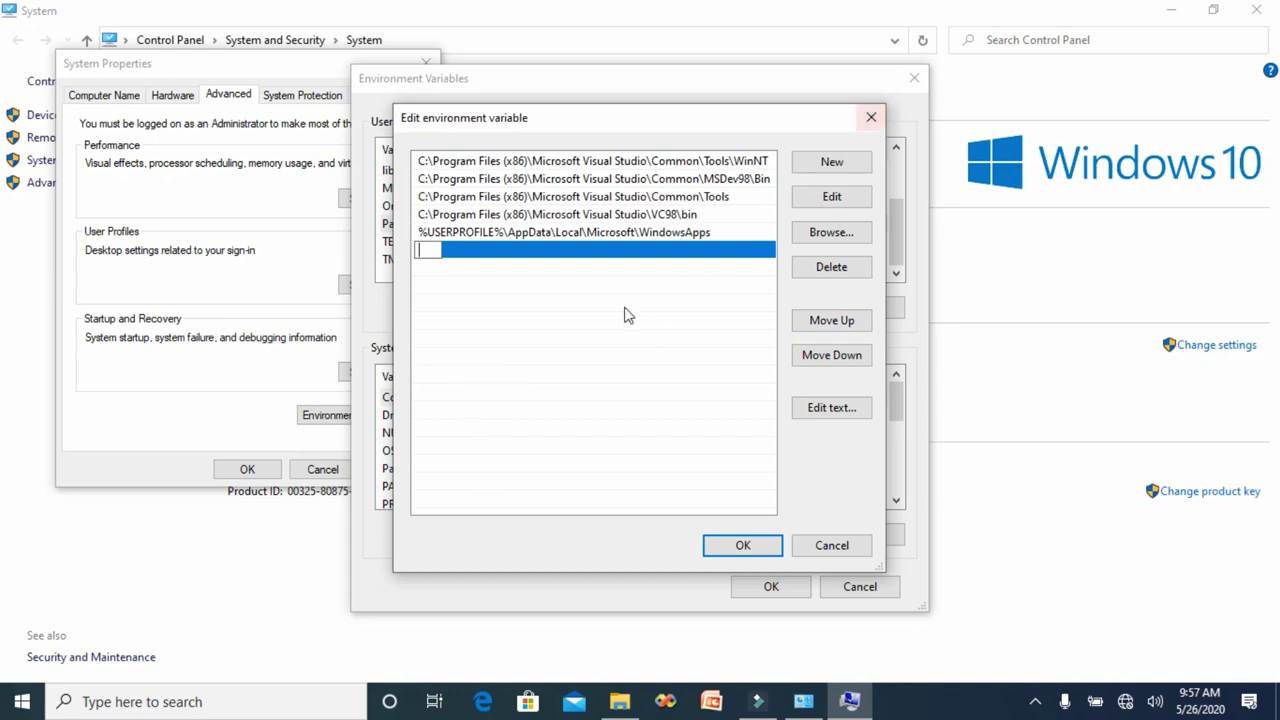
left_click(871, 118)
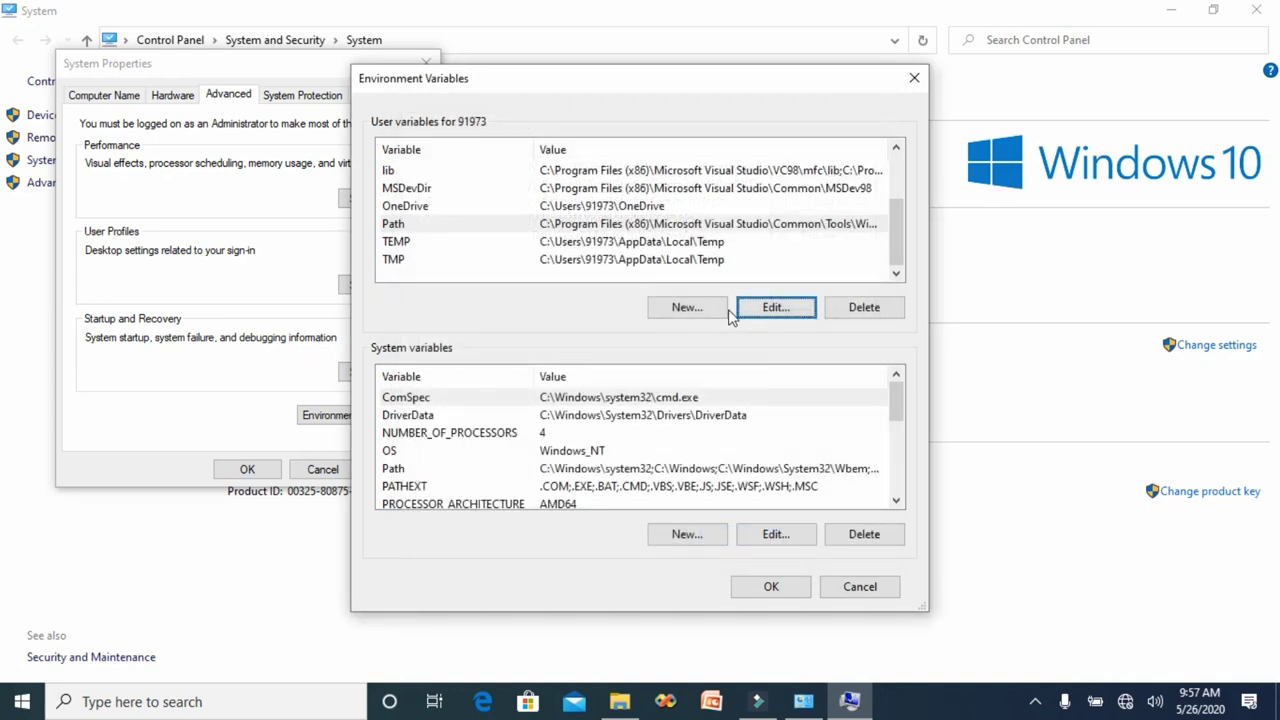
left_click(686, 307)
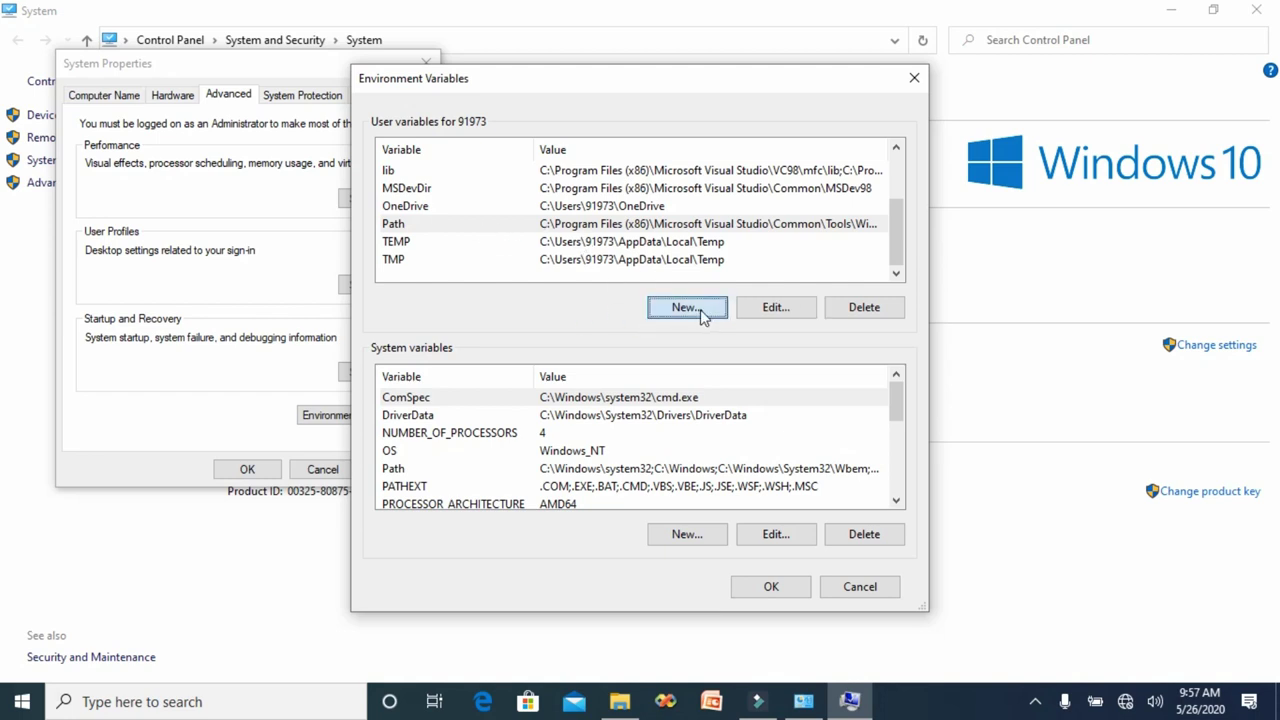
type("Path")
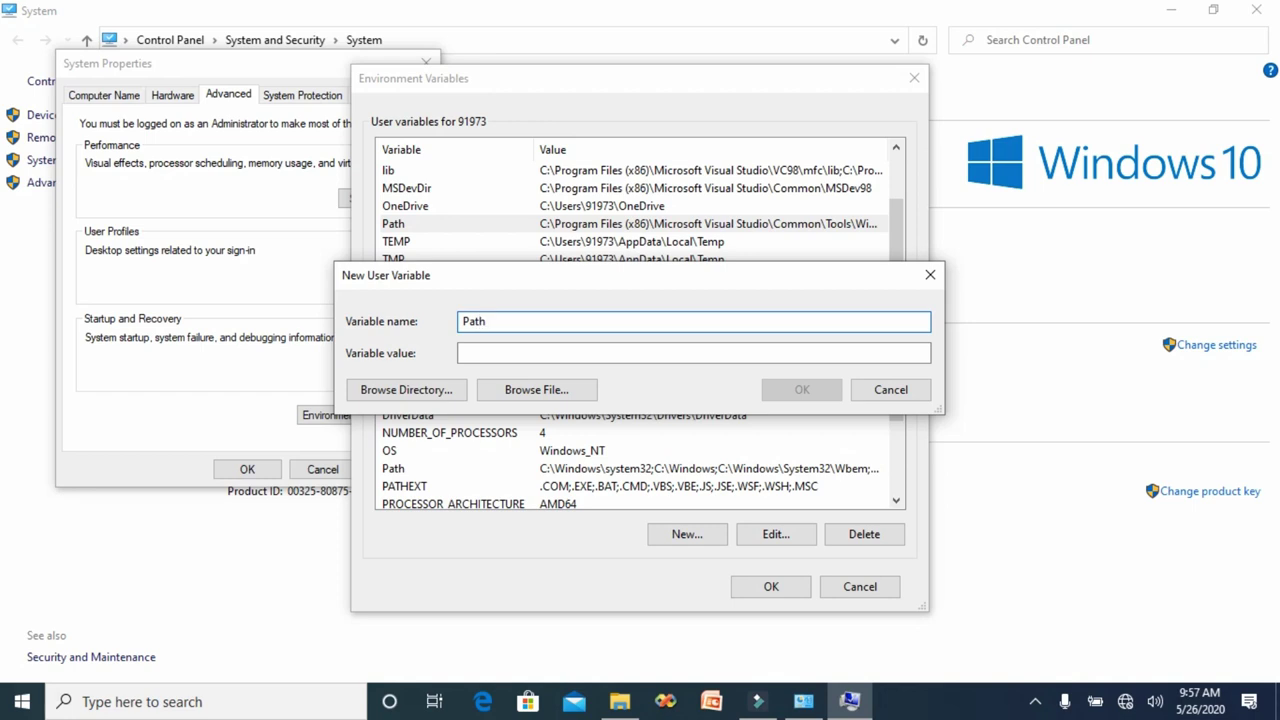
left_click(500, 354)
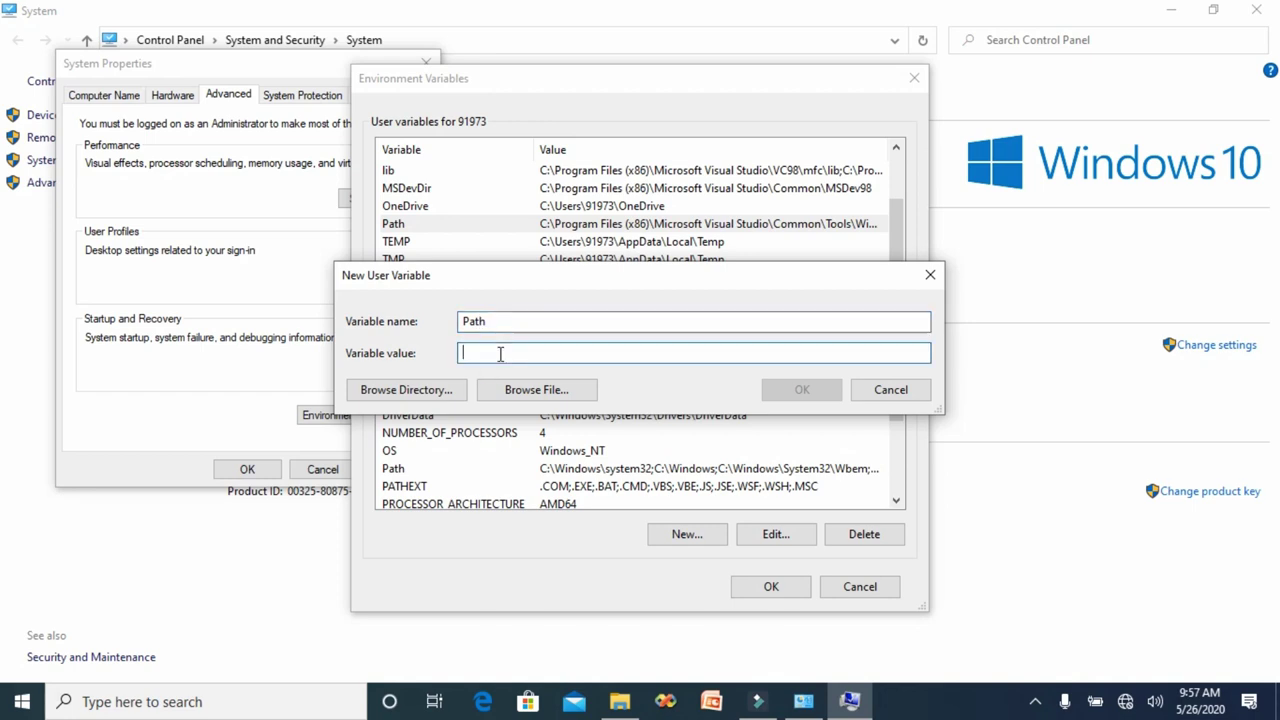
type("C:\\Program Files (x86)\\Java\\jdk1.5.0\\bin")
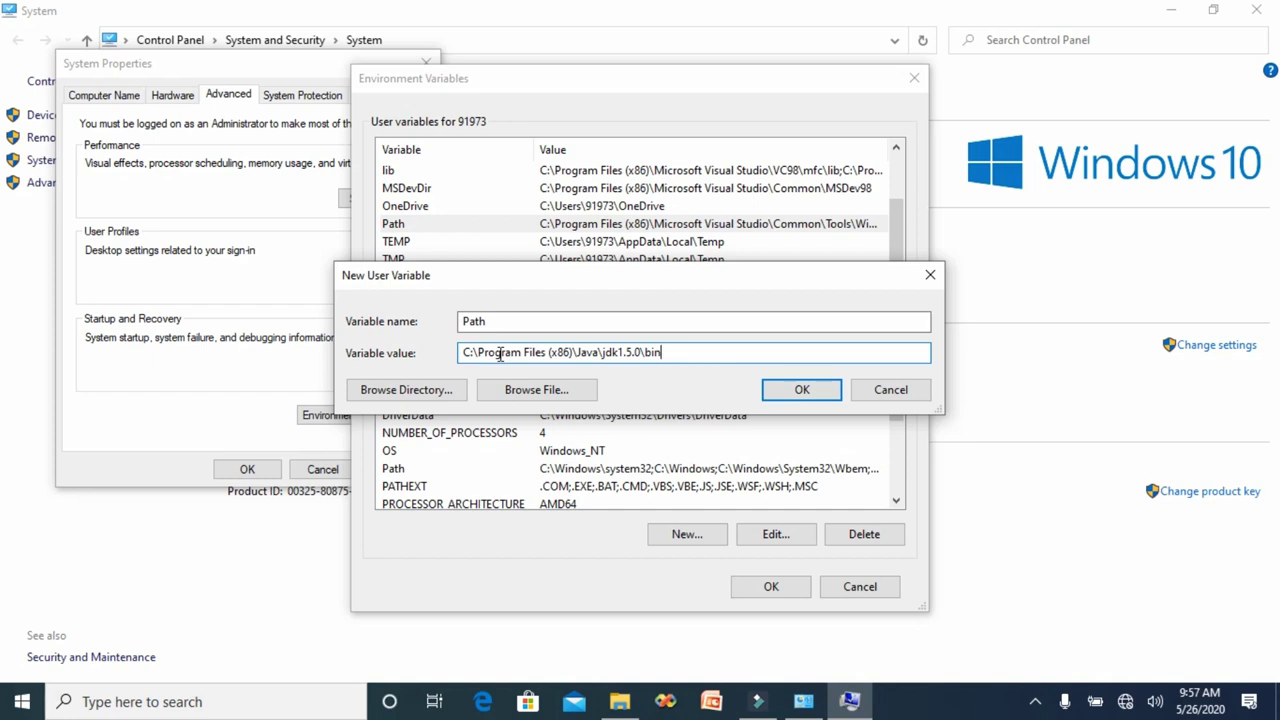
type(";")
type("C:\\Program Files (x86)\\Java\\jdk1.5.0\\bin")
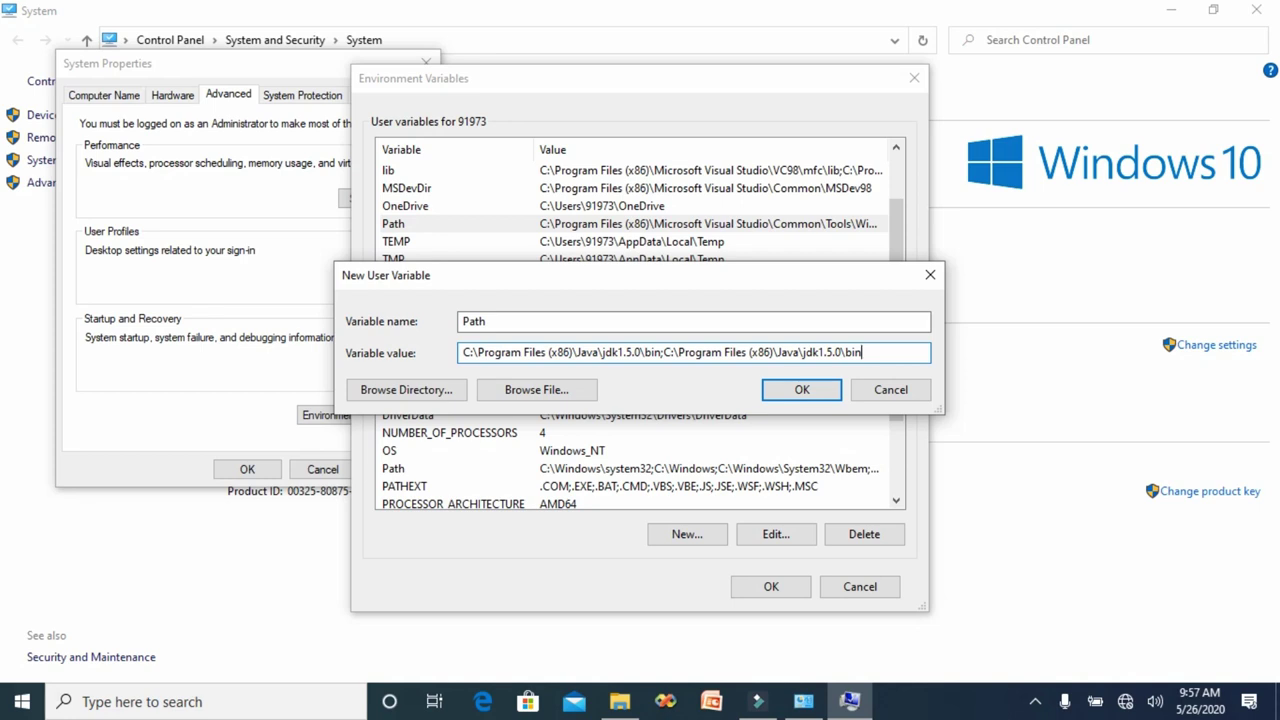
left_click_drag(664, 357, 467, 357)
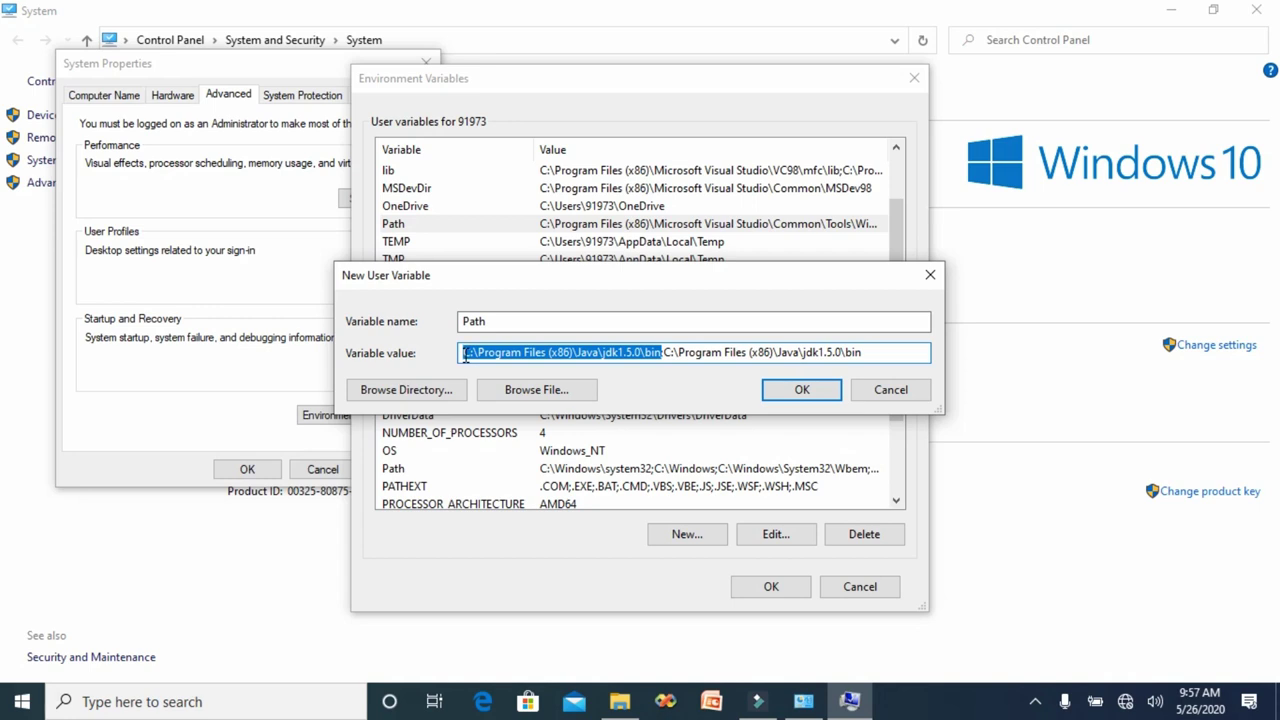
left_click(665, 356)
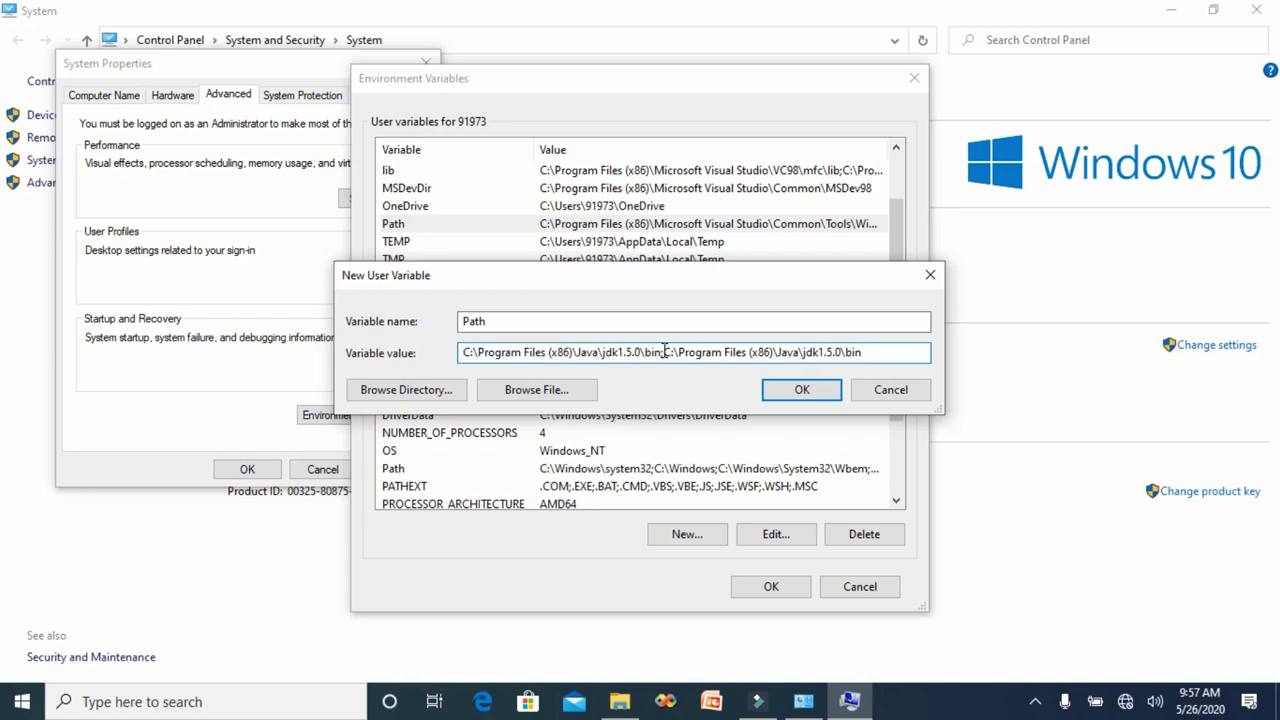
left_click_drag(866, 355, 432, 368)
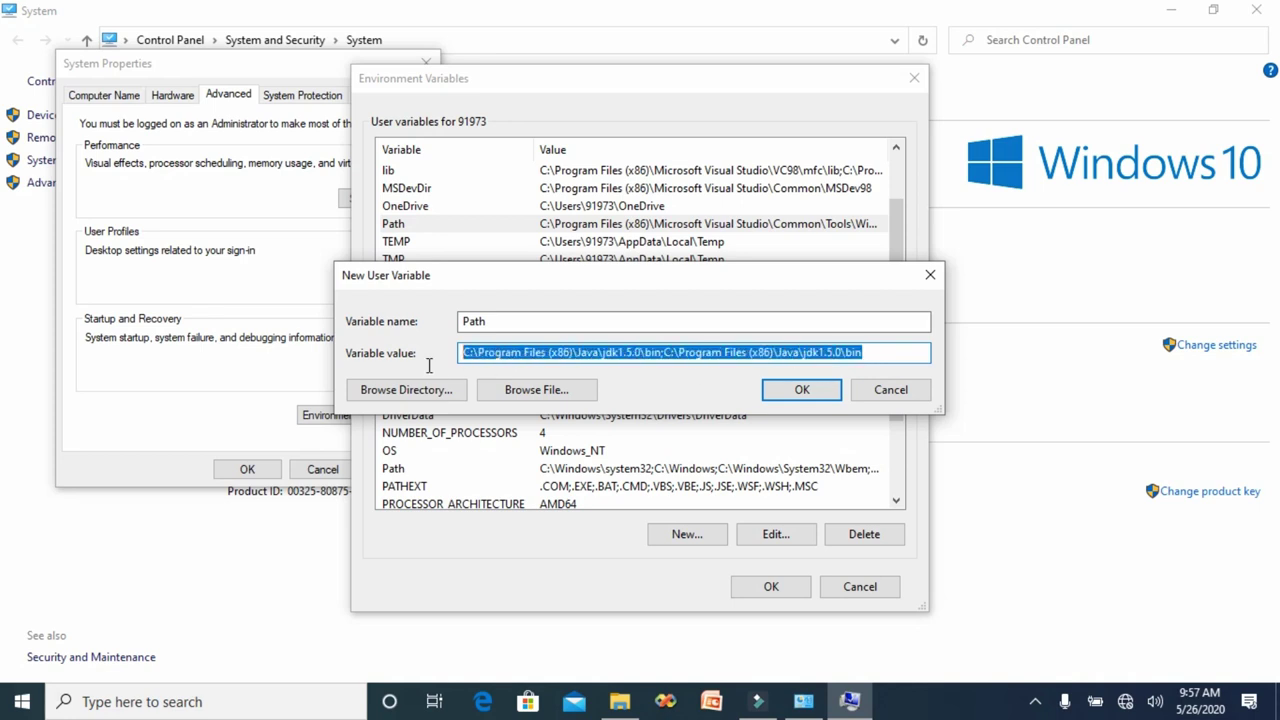
left_click(893, 390)
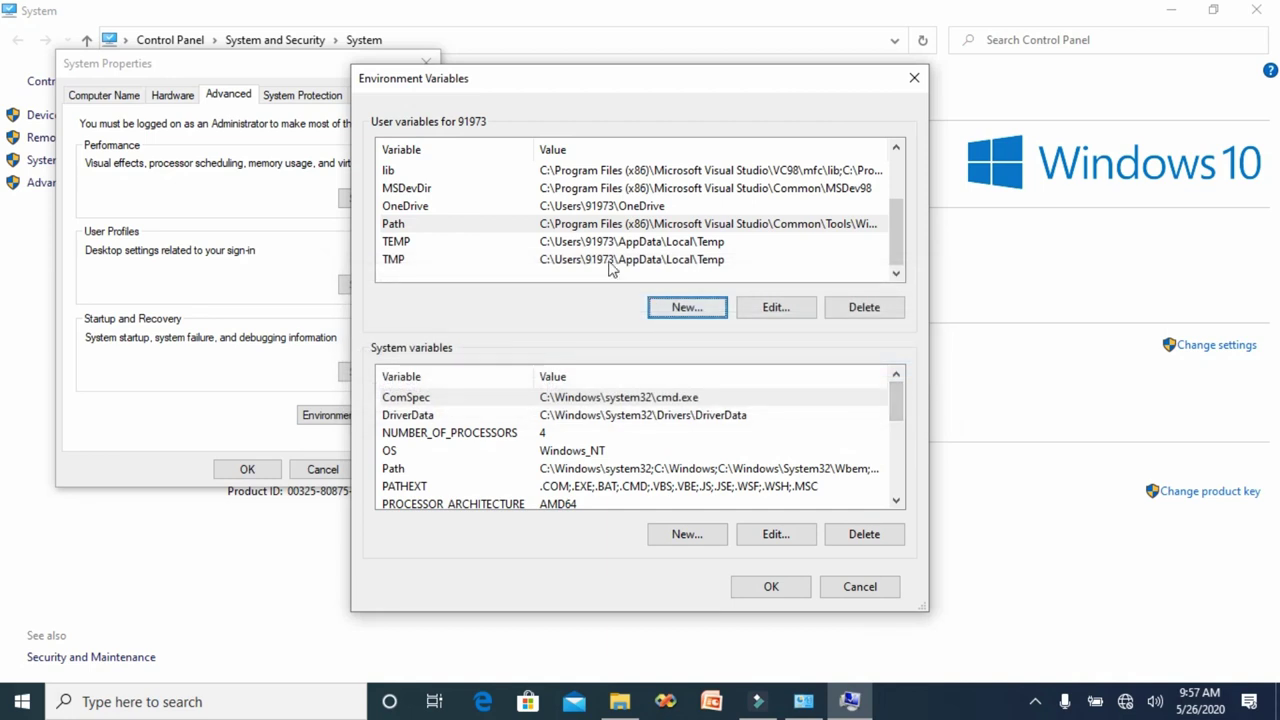
Step: Add the entry C:\Program Files (x86)\Java\jdk1.5.0\bin to the existing user Path variable and save the system properties
left_click(531, 225)
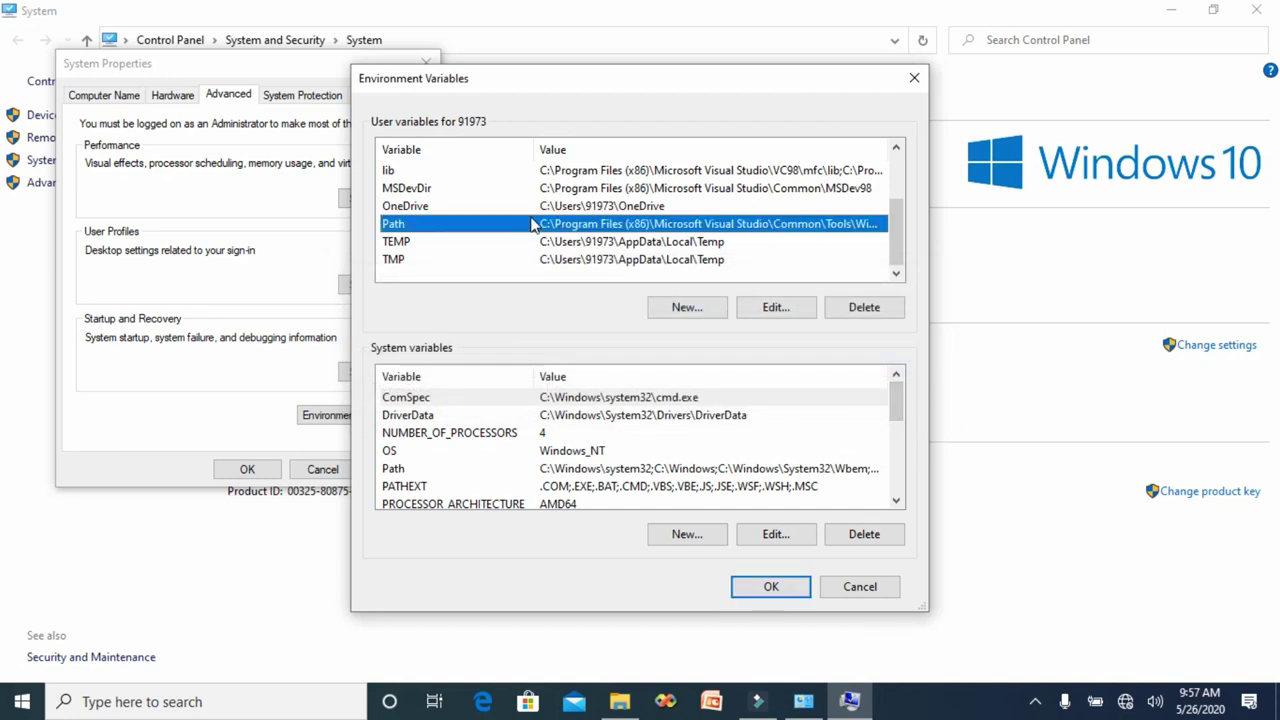
left_click(774, 308)
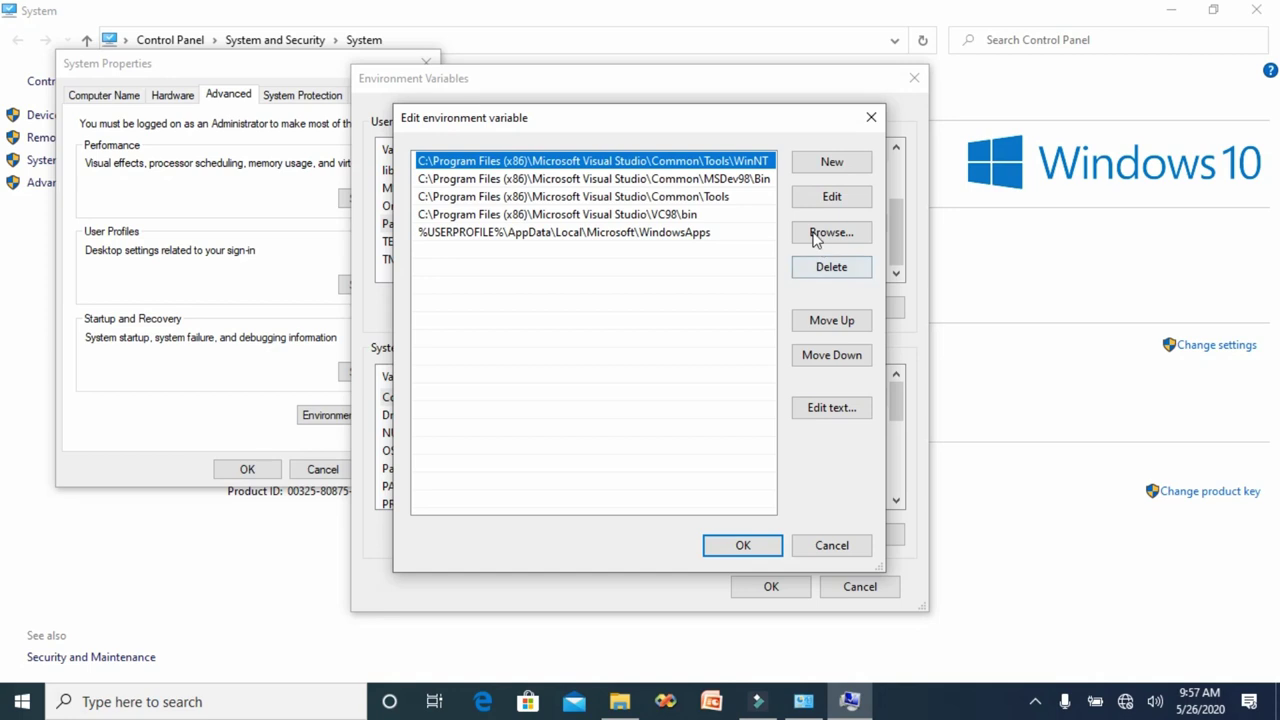
left_click(826, 170)
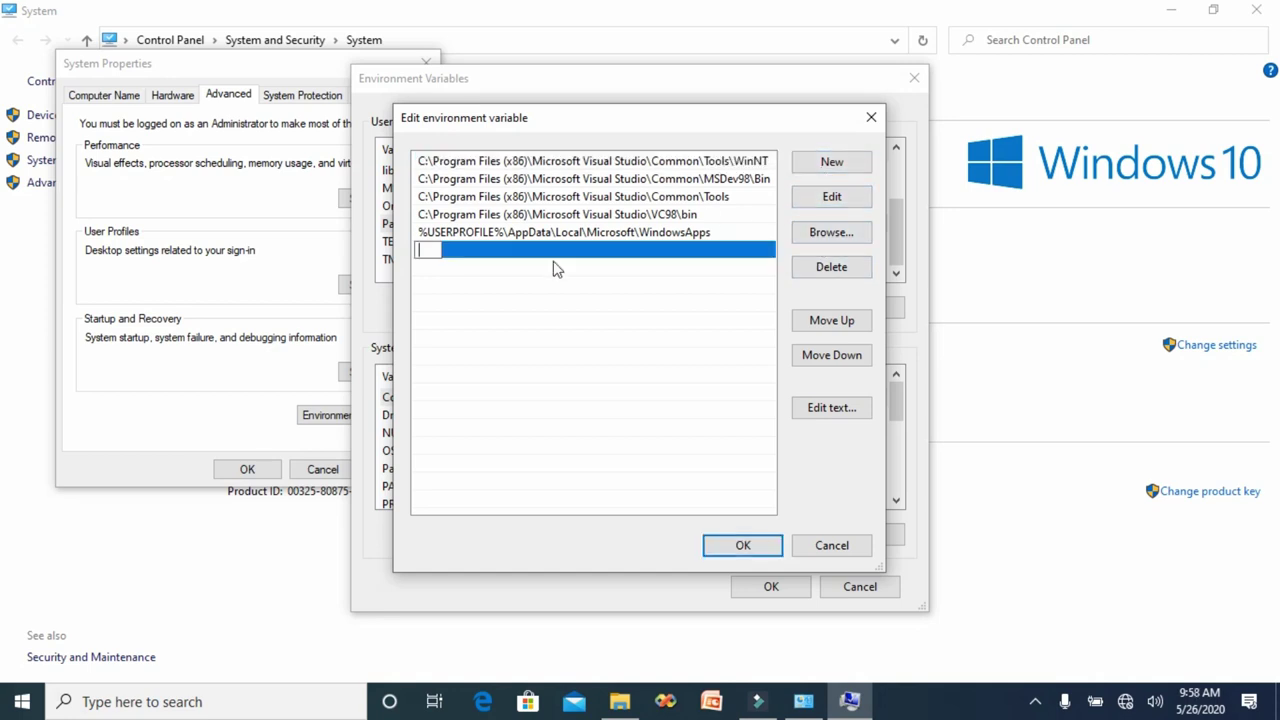
type("C:\\Program Files (x86)\\Java\\jdk1.5.0\\bin")
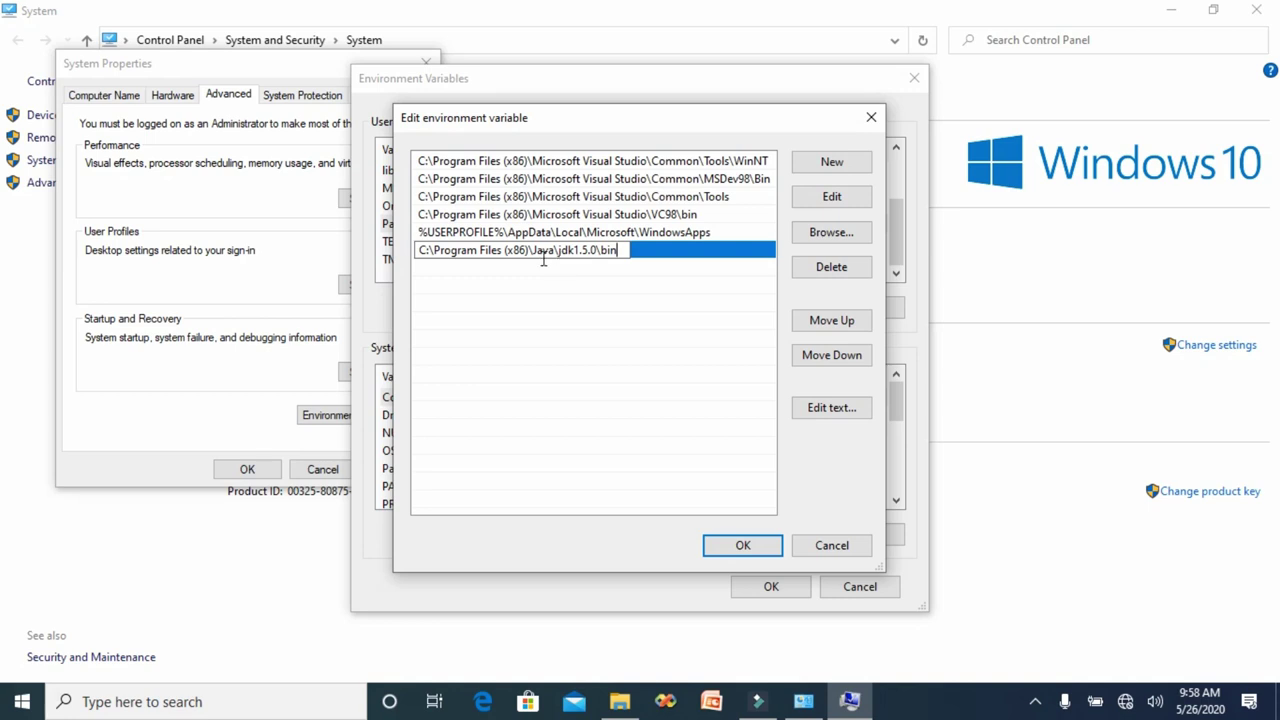
left_click(744, 548)
left_click(760, 586)
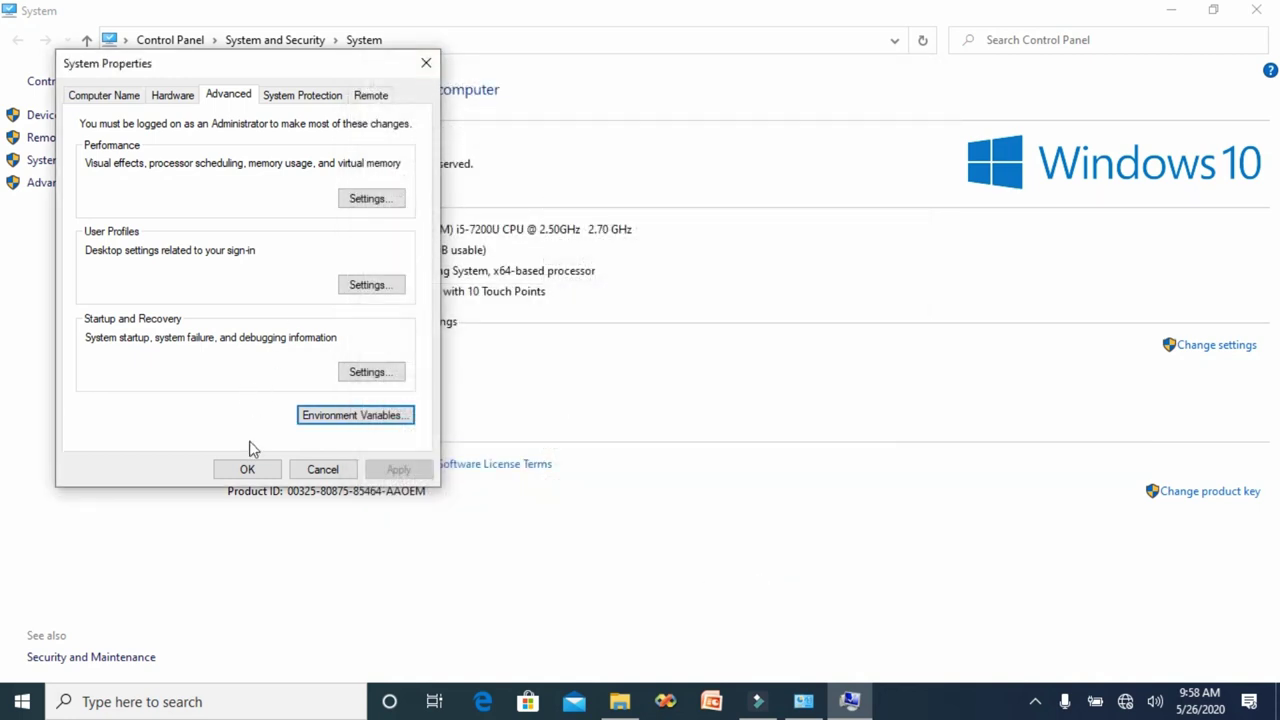
left_click(247, 469)
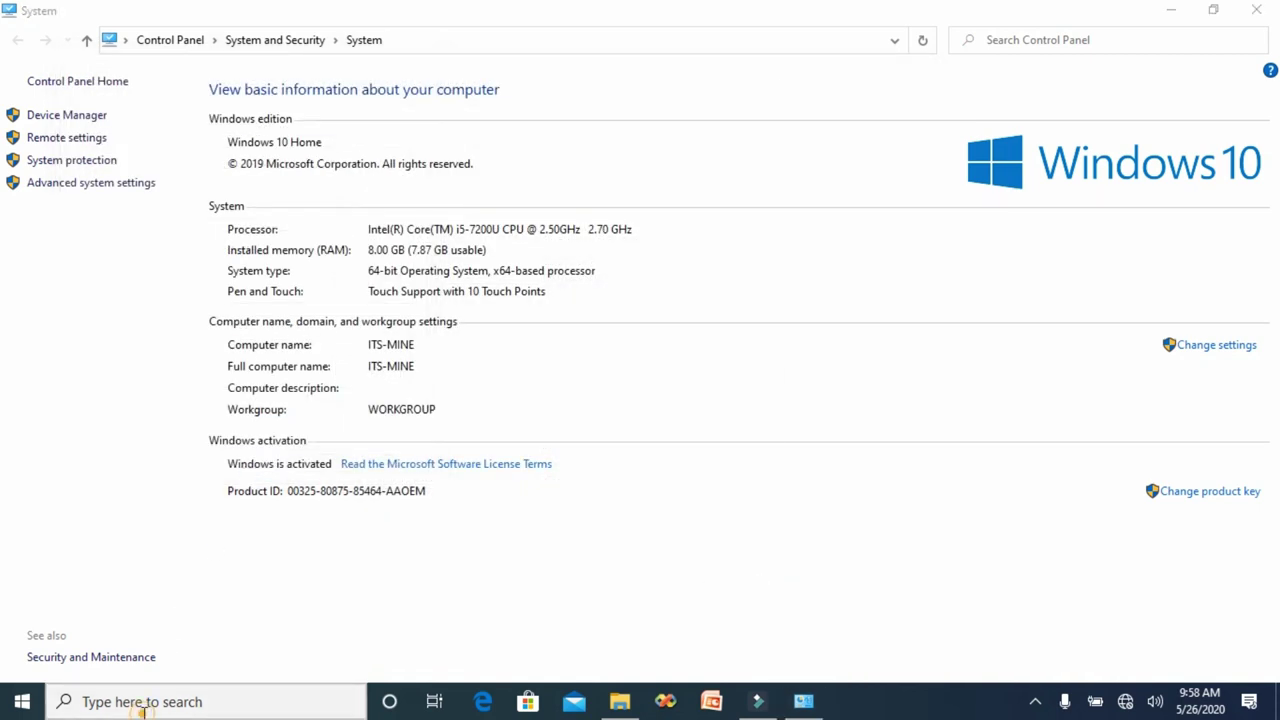
Step: Open a maximized Command Prompt window and run javac to check the JDK path
left_click(150, 701)
type("cmd")
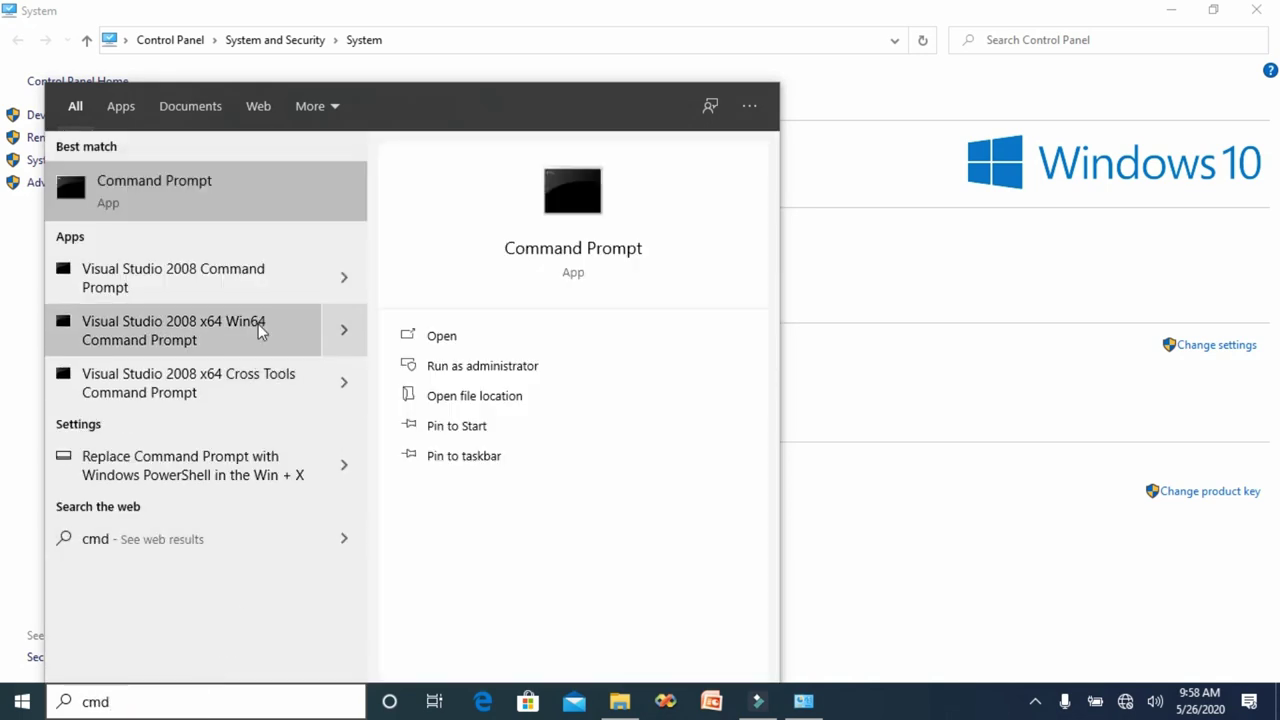
left_click(166, 202)
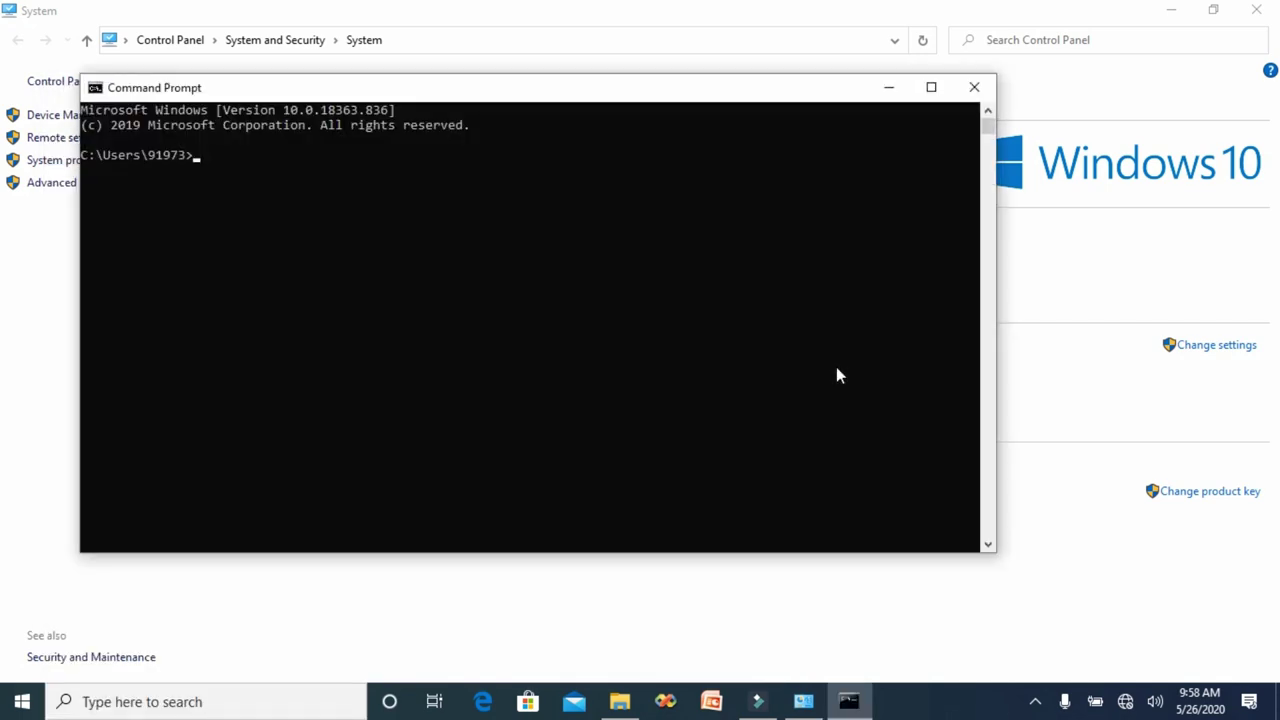
double_click(697, 94)
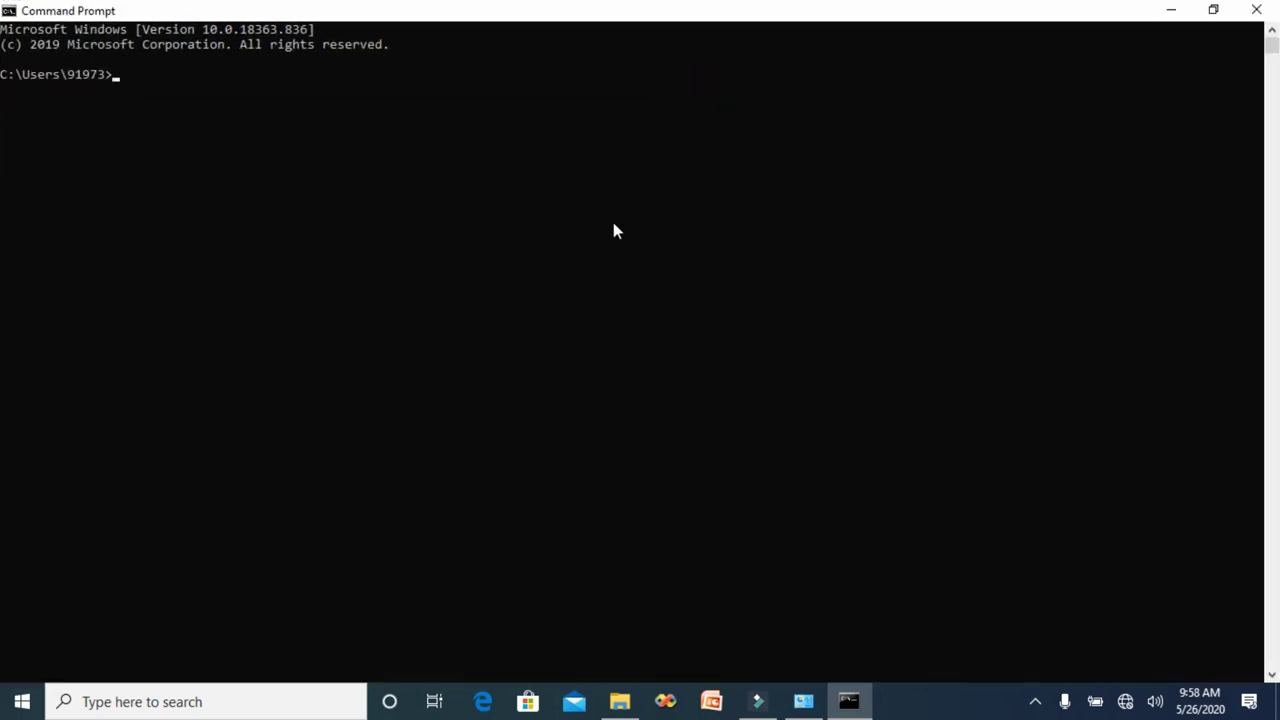
type("javac")
key("Return")
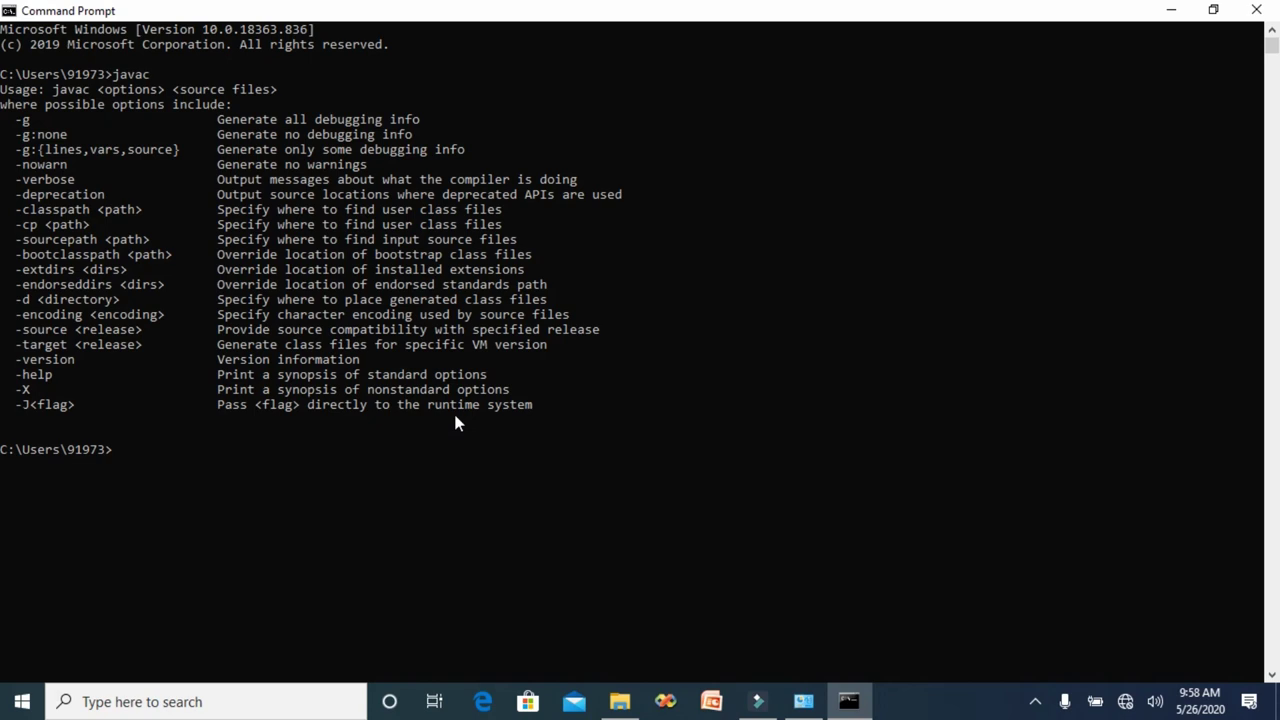
Step: Delete the C:\Program Files (x86)\Java\jdk1.5.0\bin entry from the user Path variable and save the system properties
left_click(619, 701)
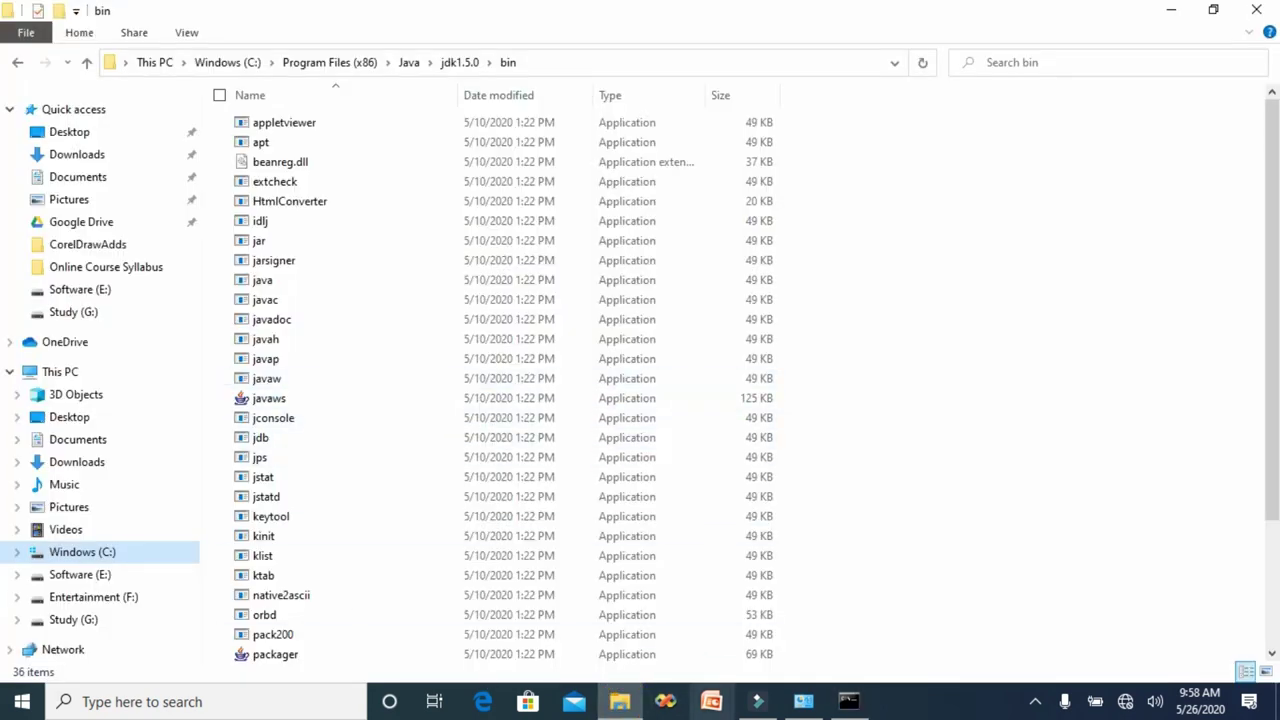
left_click(803, 701)
left_click(62, 188)
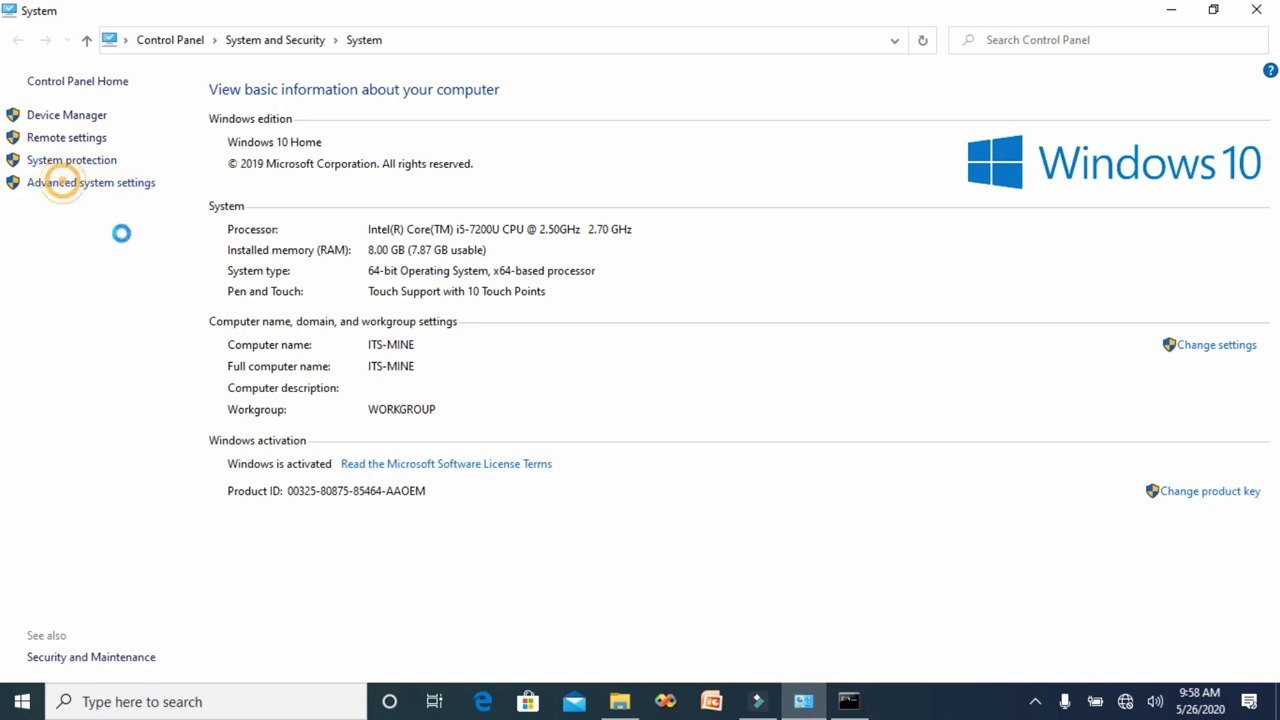
left_click(429, 479)
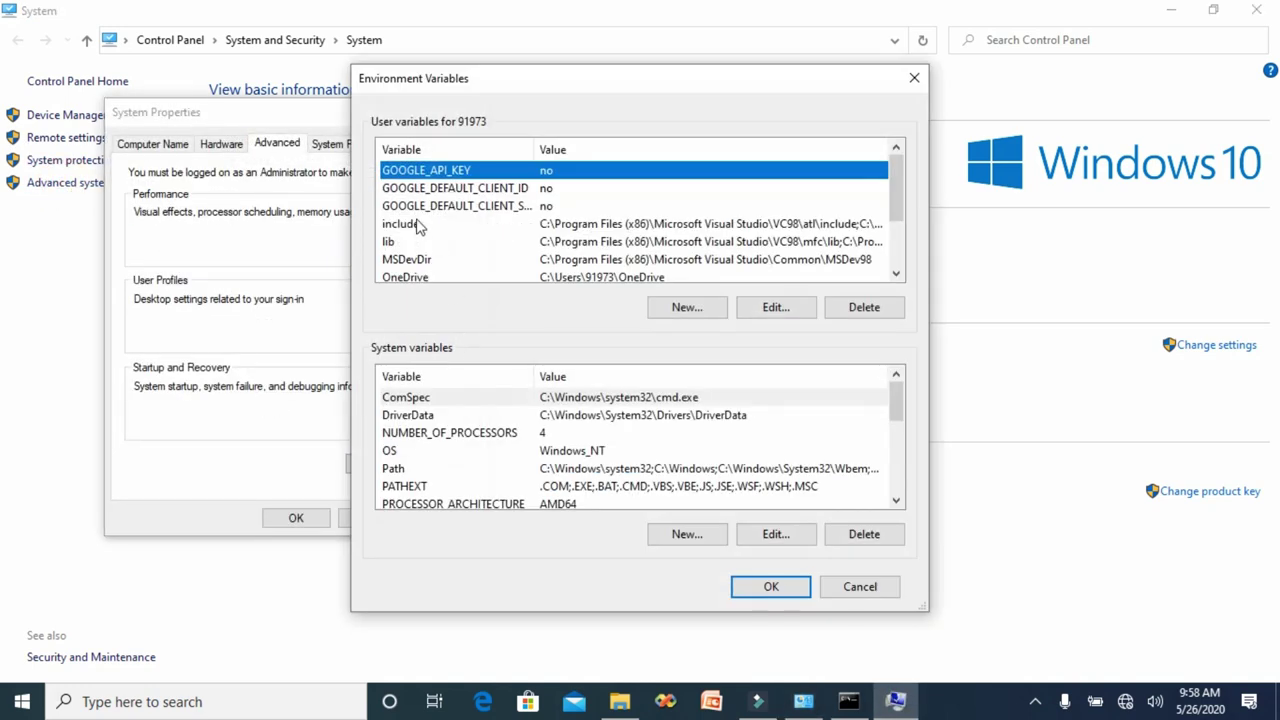
scroll(404, 230, "down", 2)
left_click(404, 228)
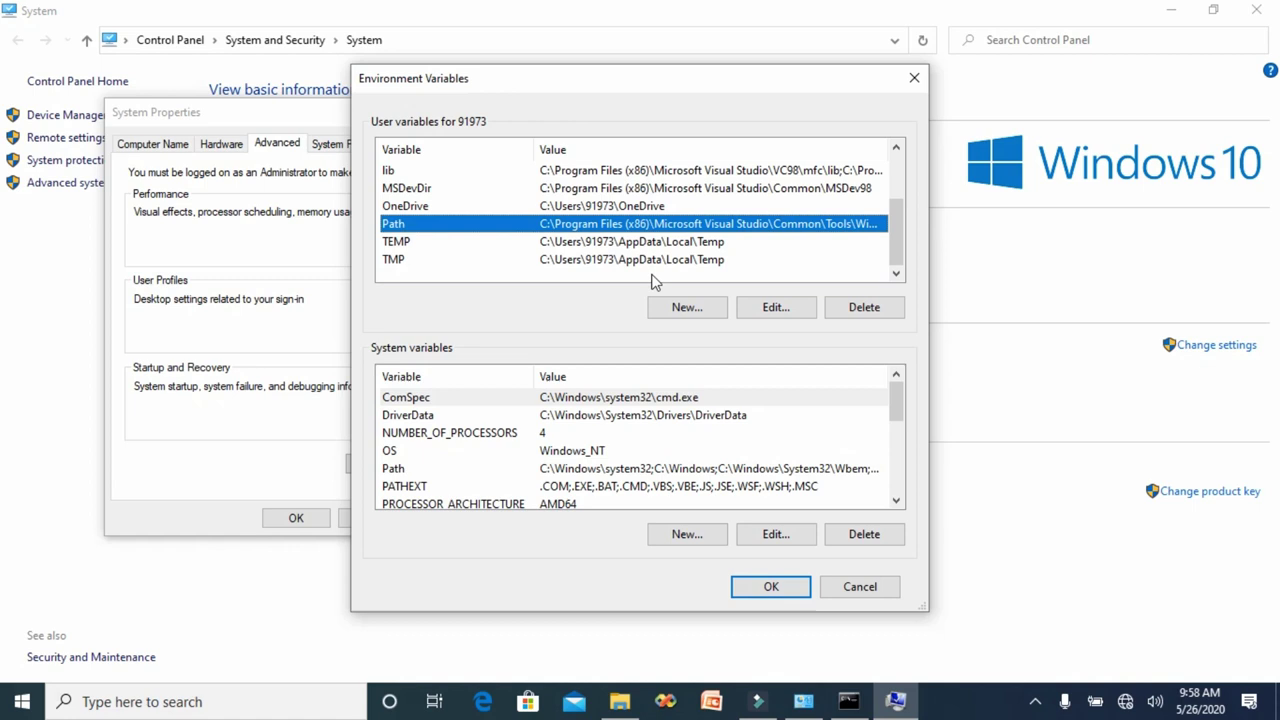
left_click(757, 310)
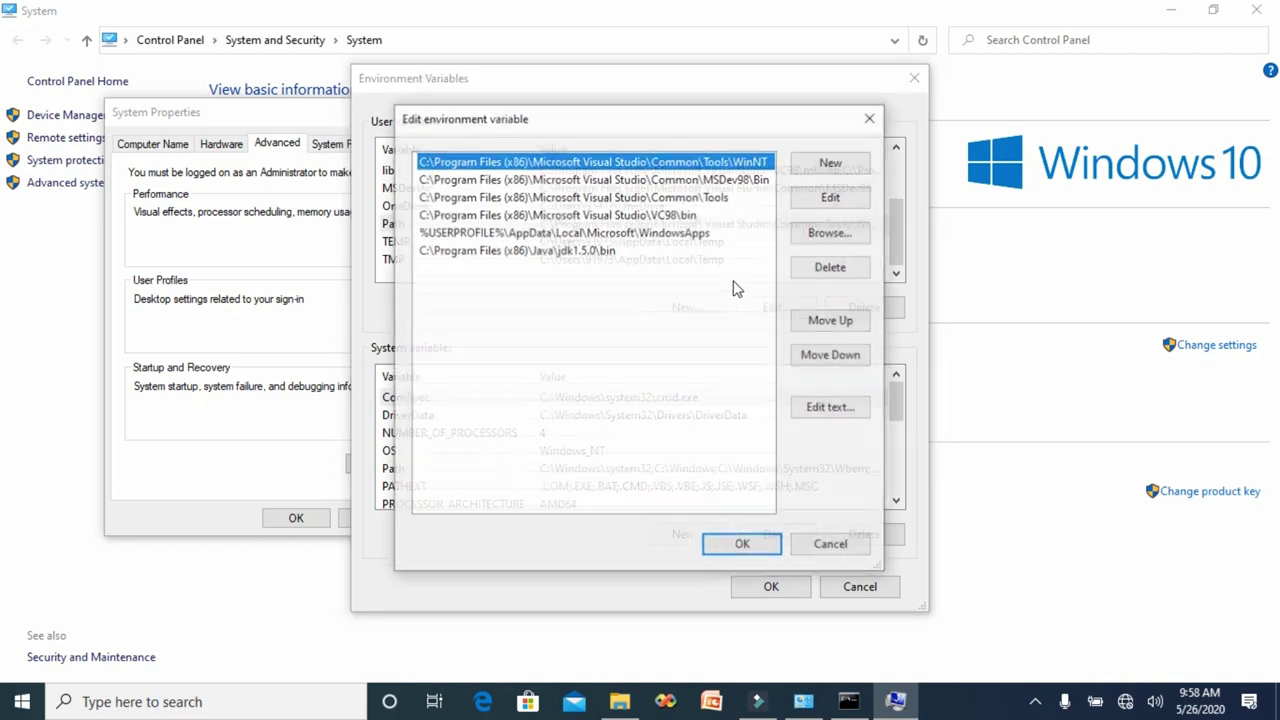
left_click(628, 252)
left_click(817, 270)
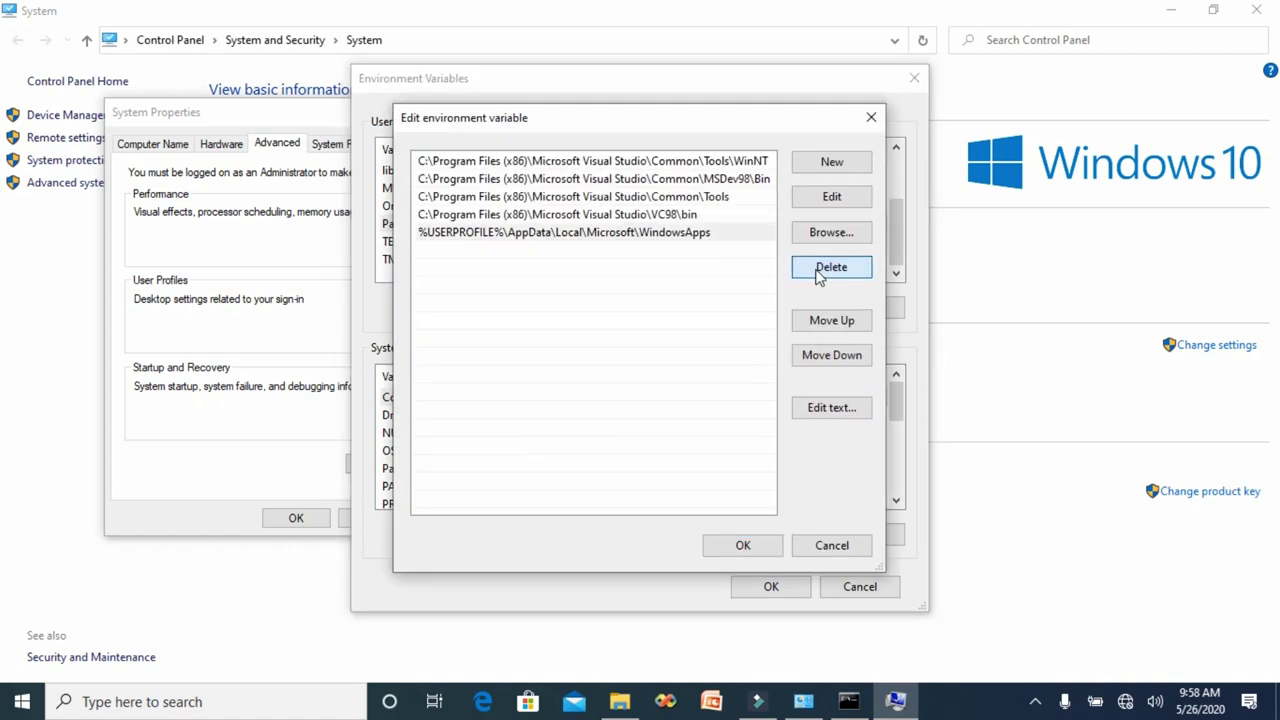
left_click(740, 544)
left_click(765, 590)
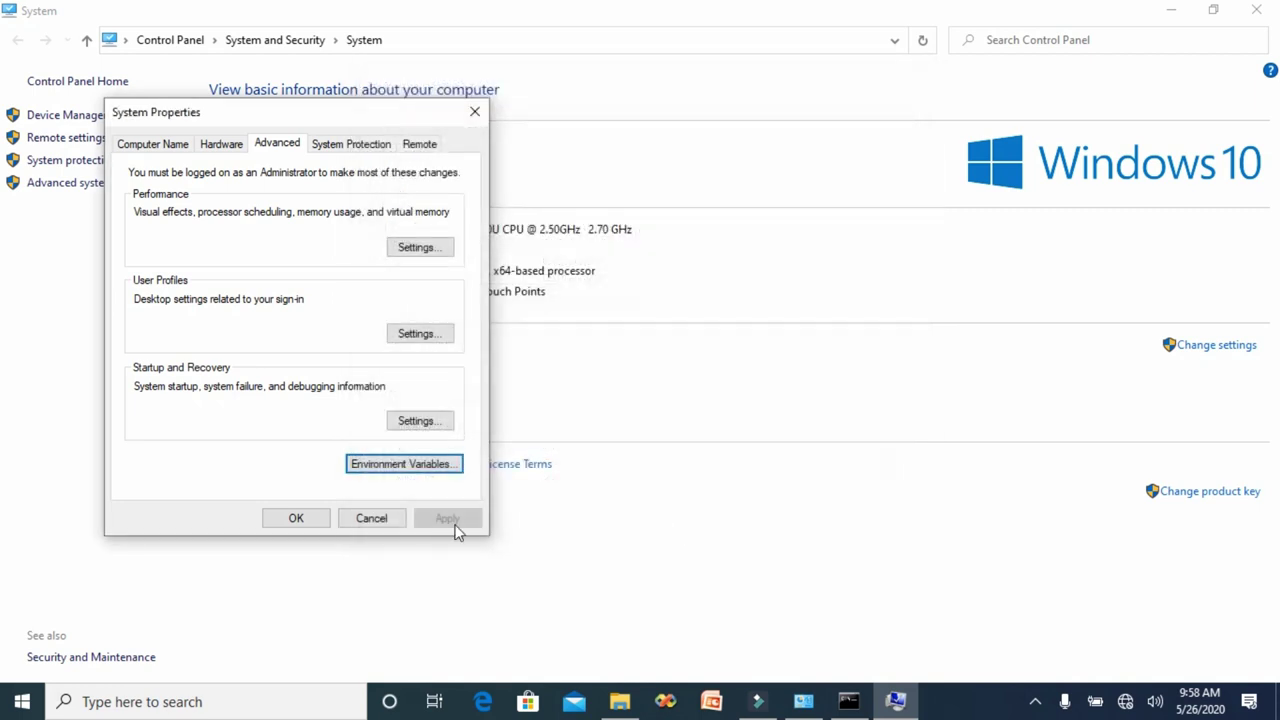
left_click(295, 519)
Step: Close the old Command Prompt, run javac in a new Command Prompt window to recheck the path, and close it
left_click(848, 701)
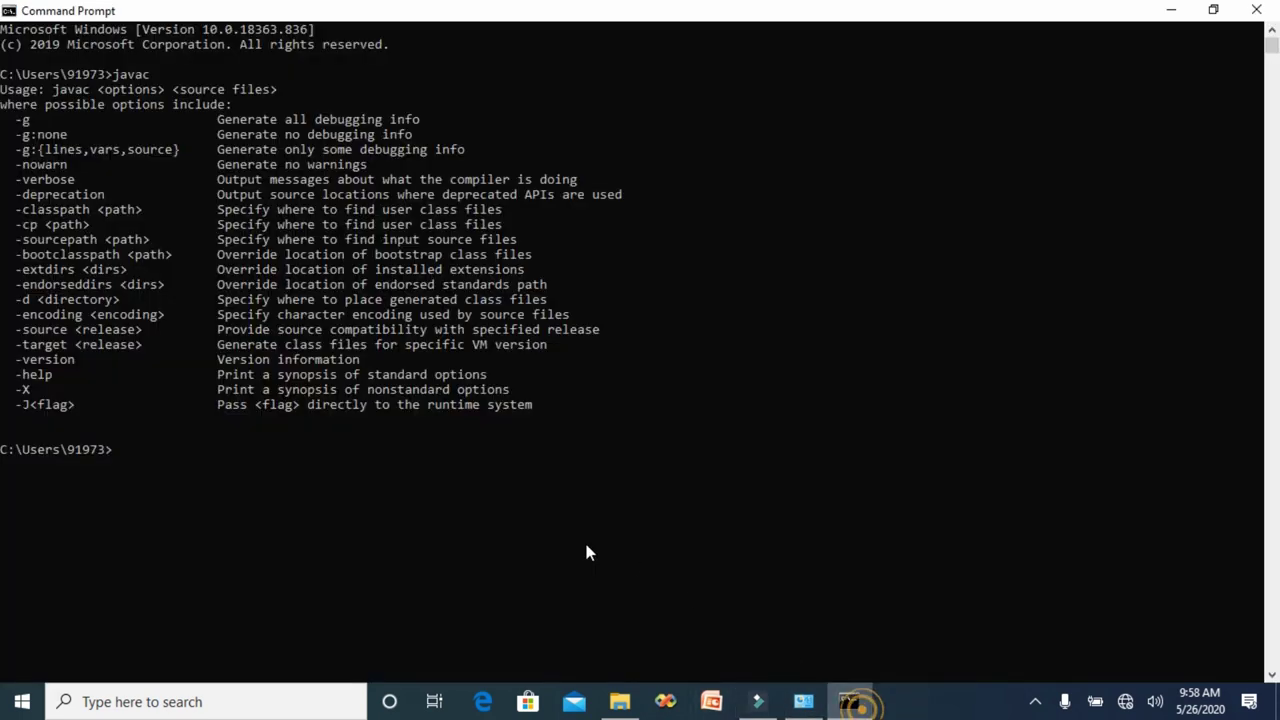
left_click(1256, 10)
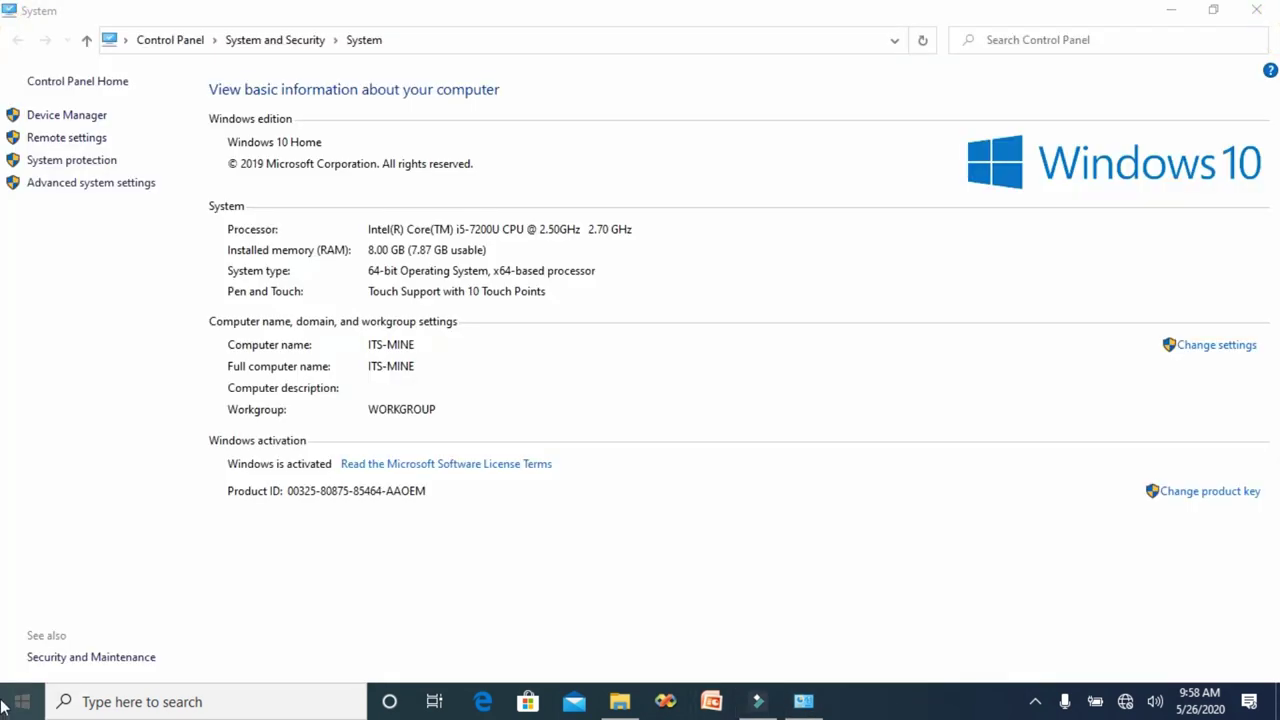
left_click(110, 701)
type("cmd")
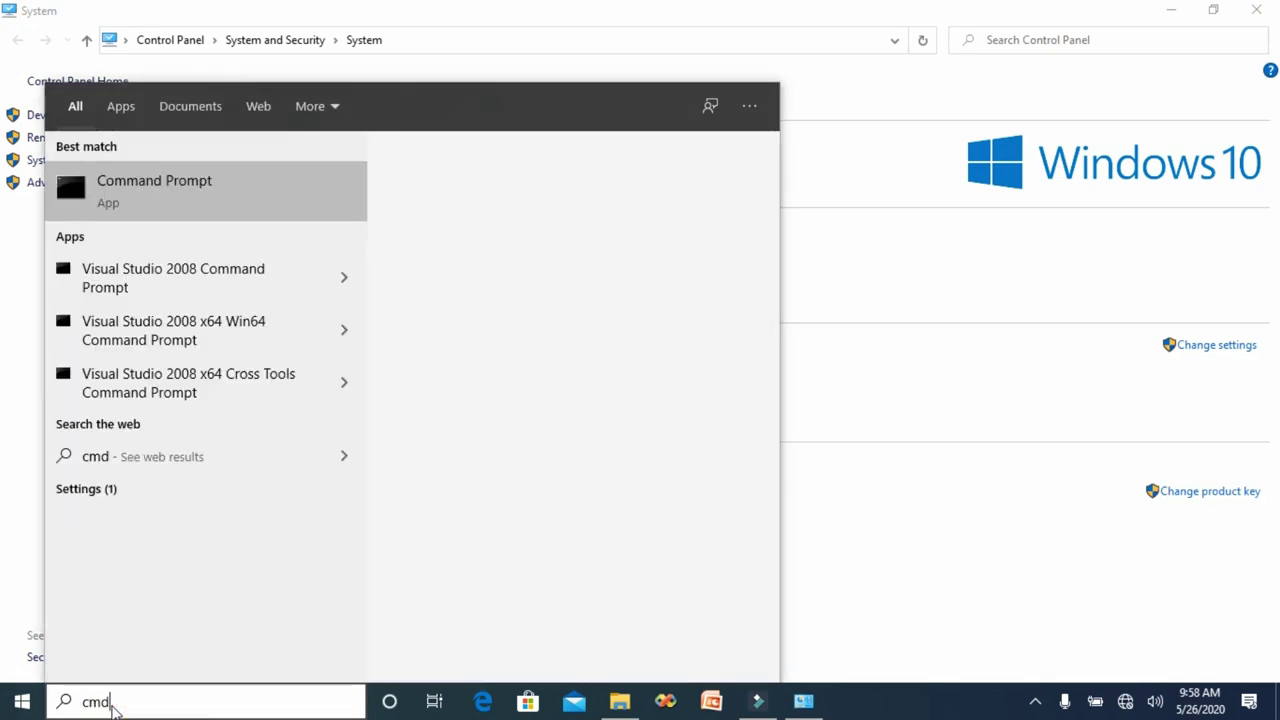
key("Return")
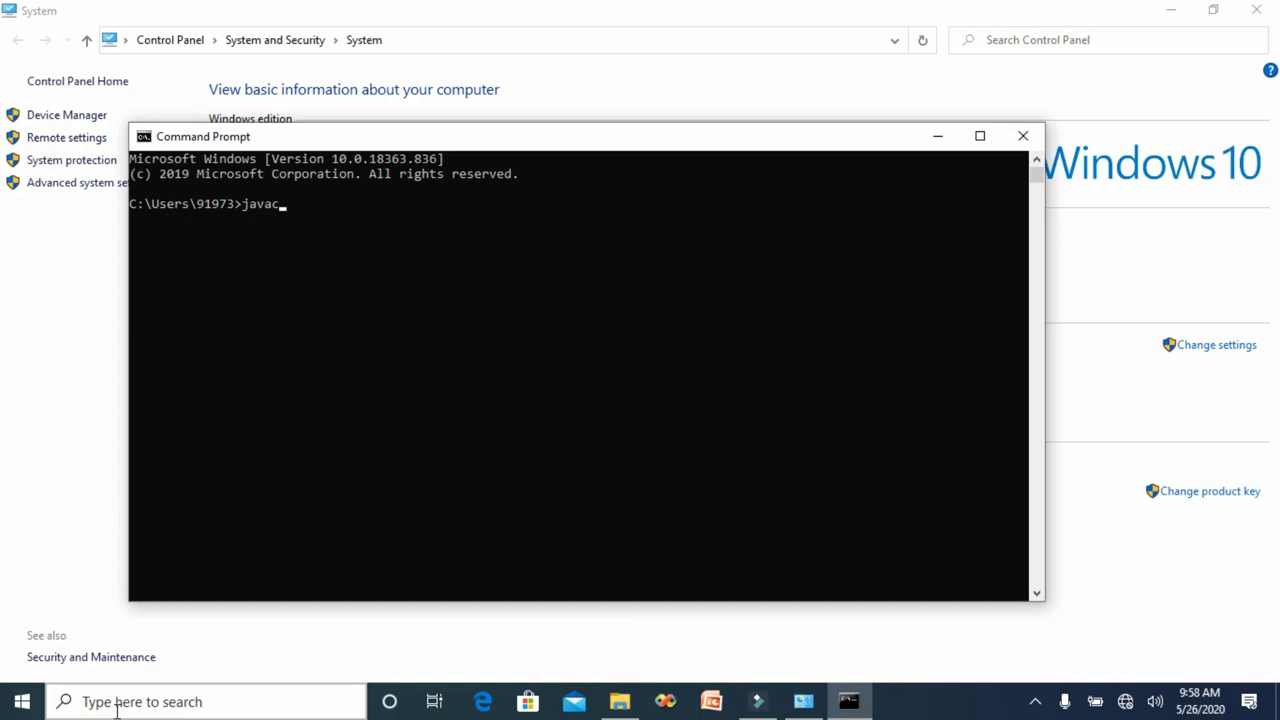
type("javac")
key("Return")
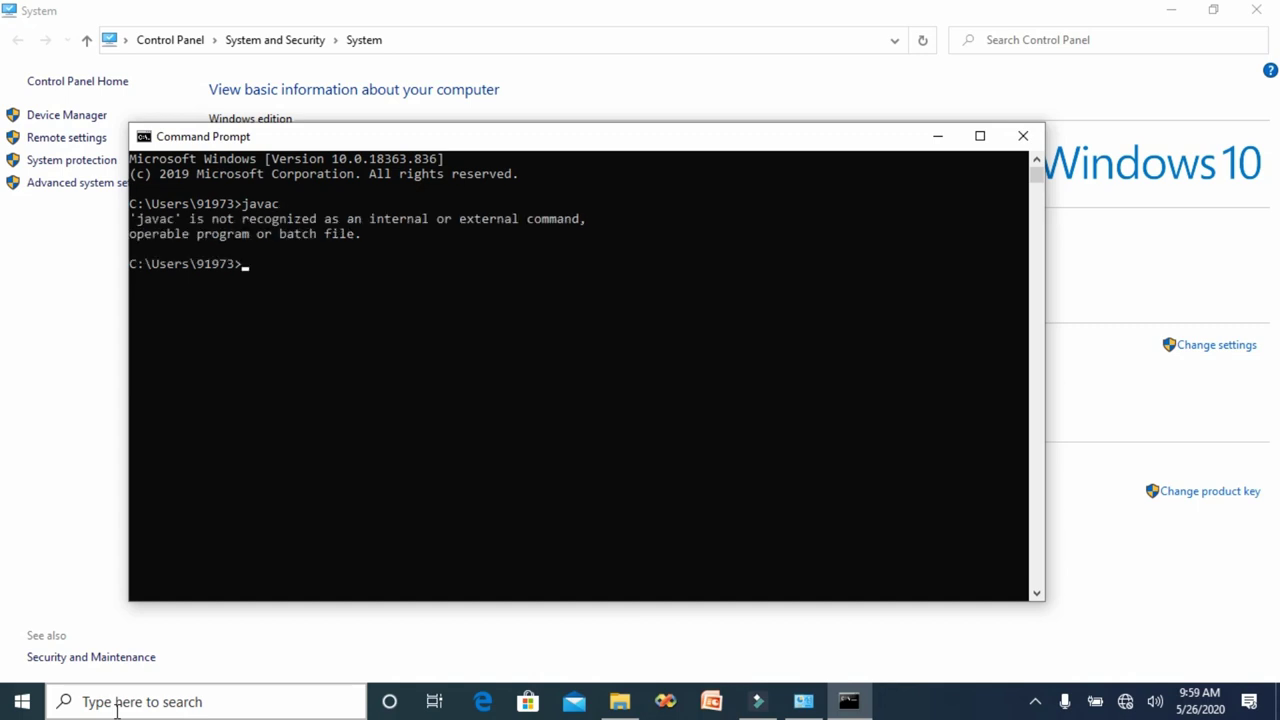
left_click(1021, 138)
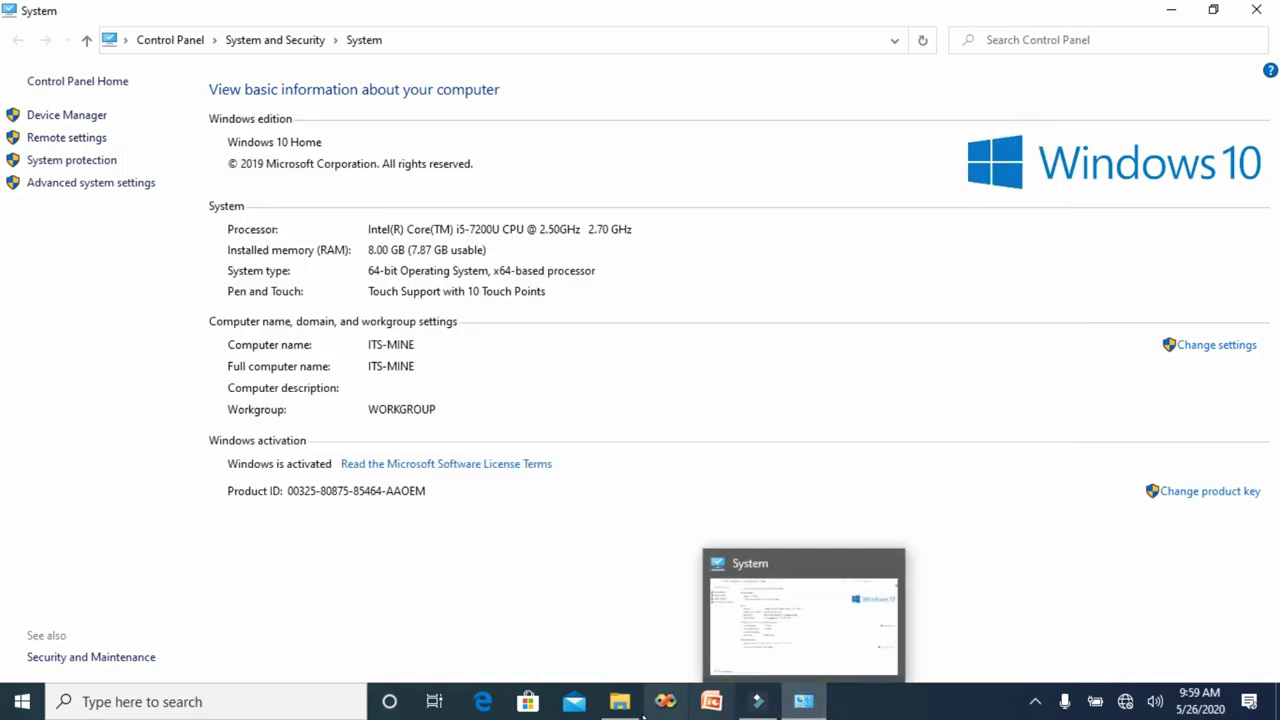
mouse_move(622, 705)
left_click(629, 620)
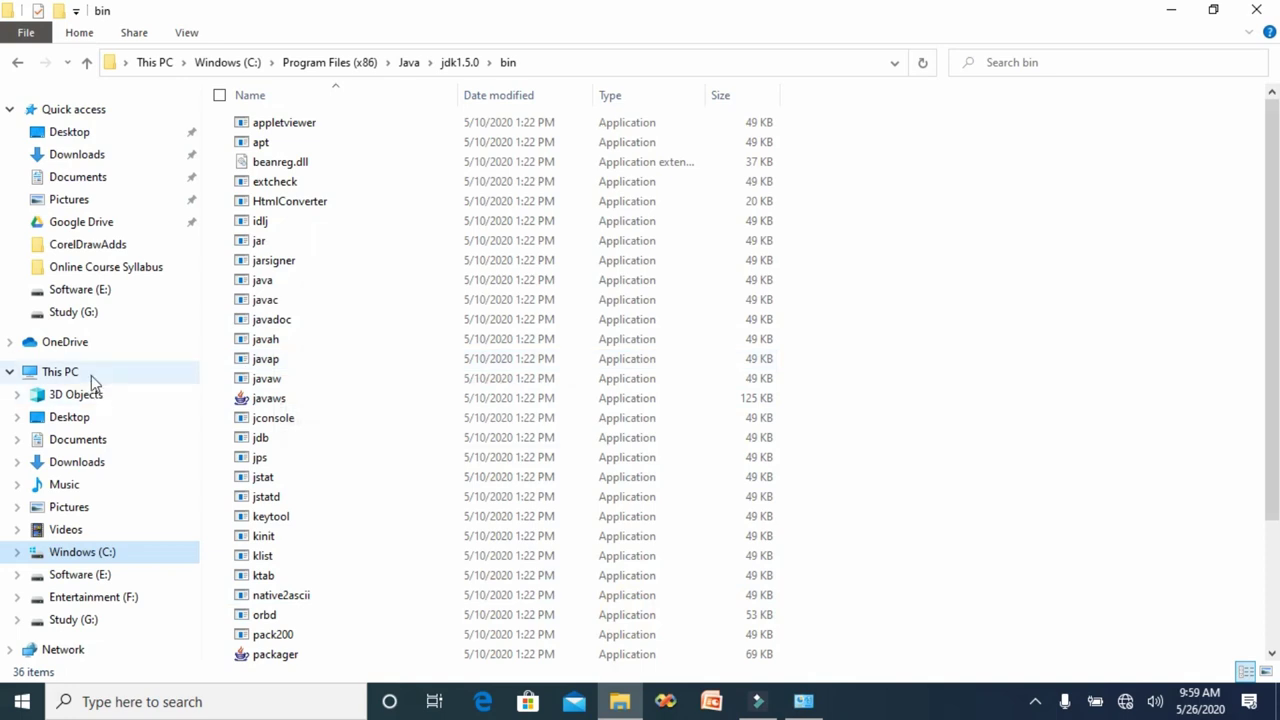
left_click(820, 705)
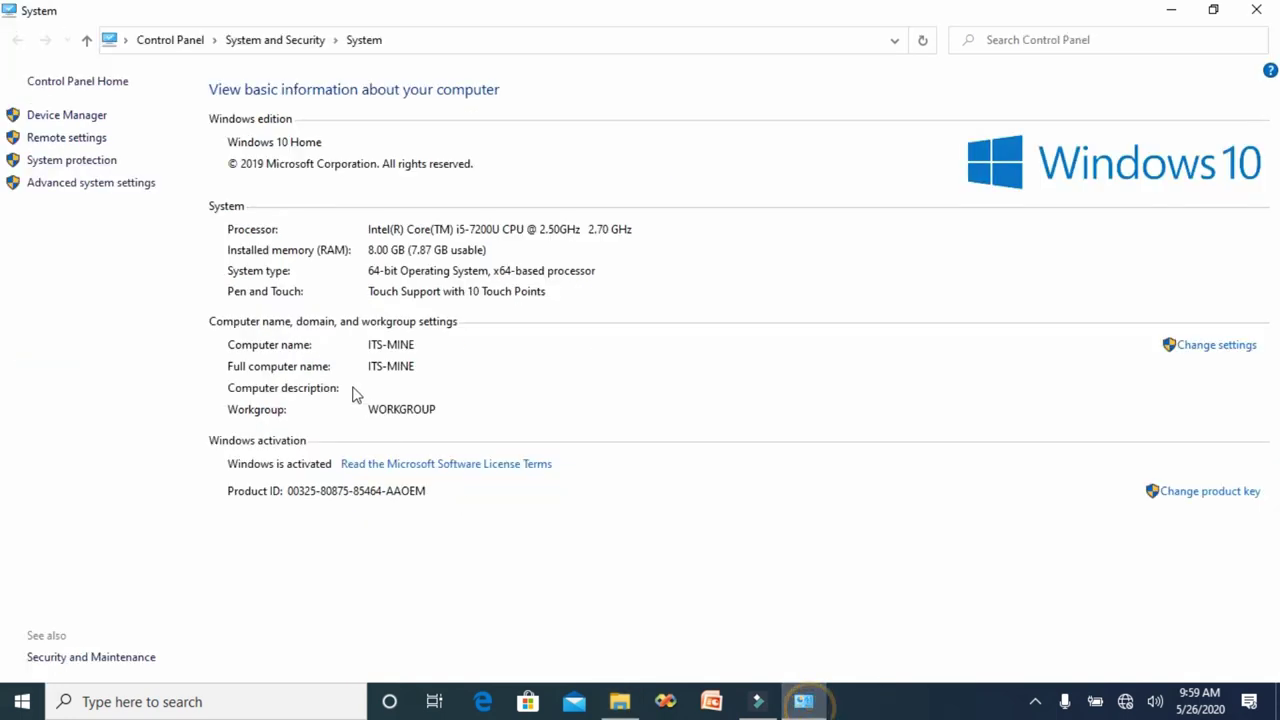
Step: Add the entry C:\Program Files (x86)\Java\jdk1.5.0\bin back to the user Path variable and save the system properties
left_click(64, 190)
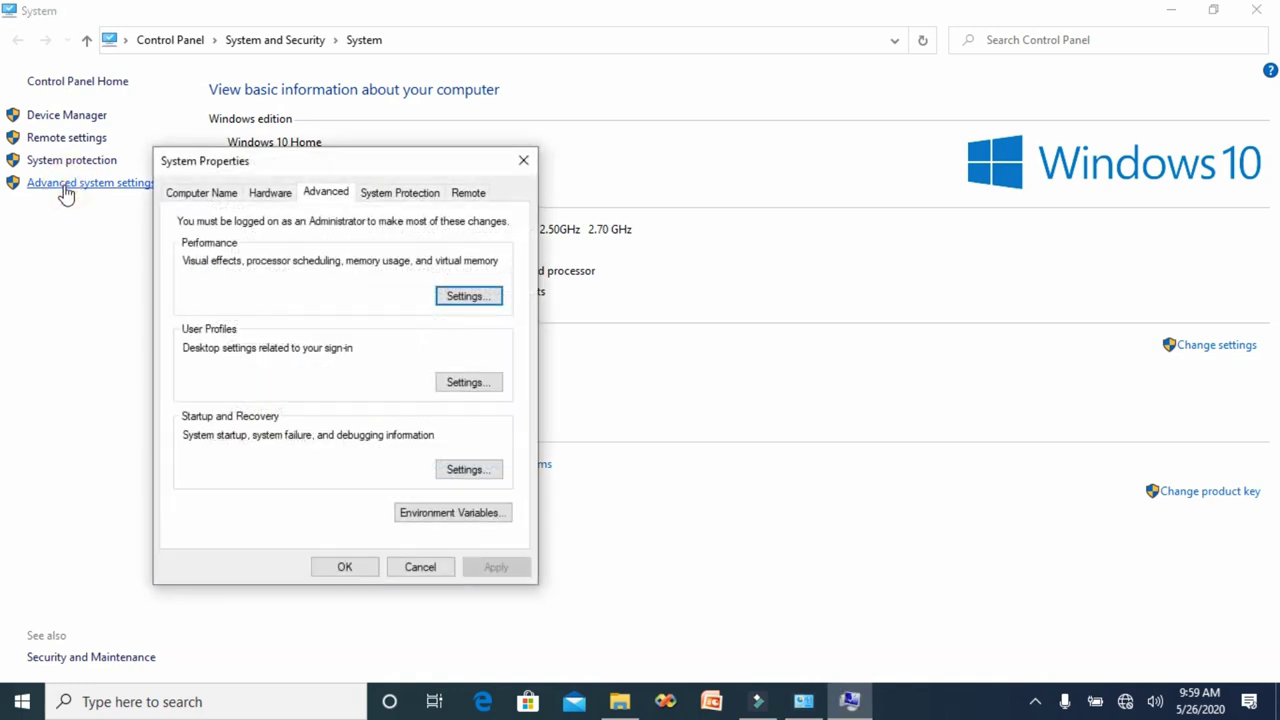
left_click(489, 516)
scroll(617, 232, "down", 2)
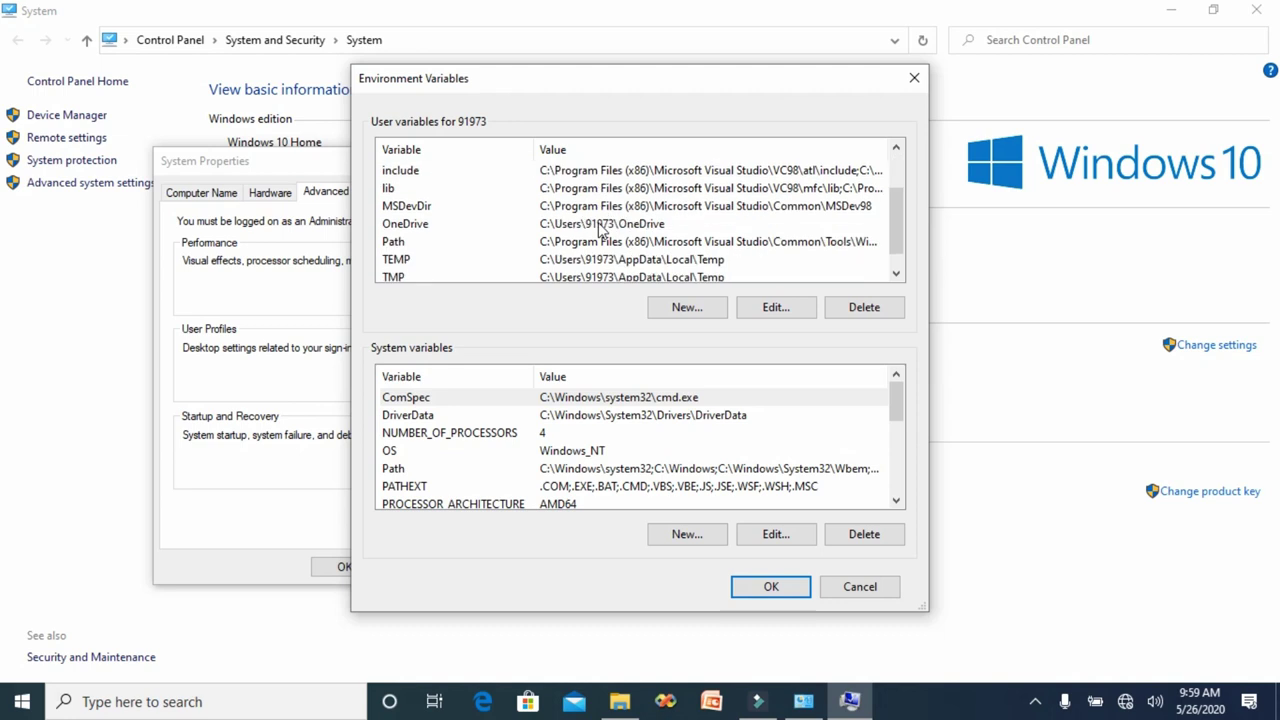
left_click(403, 228)
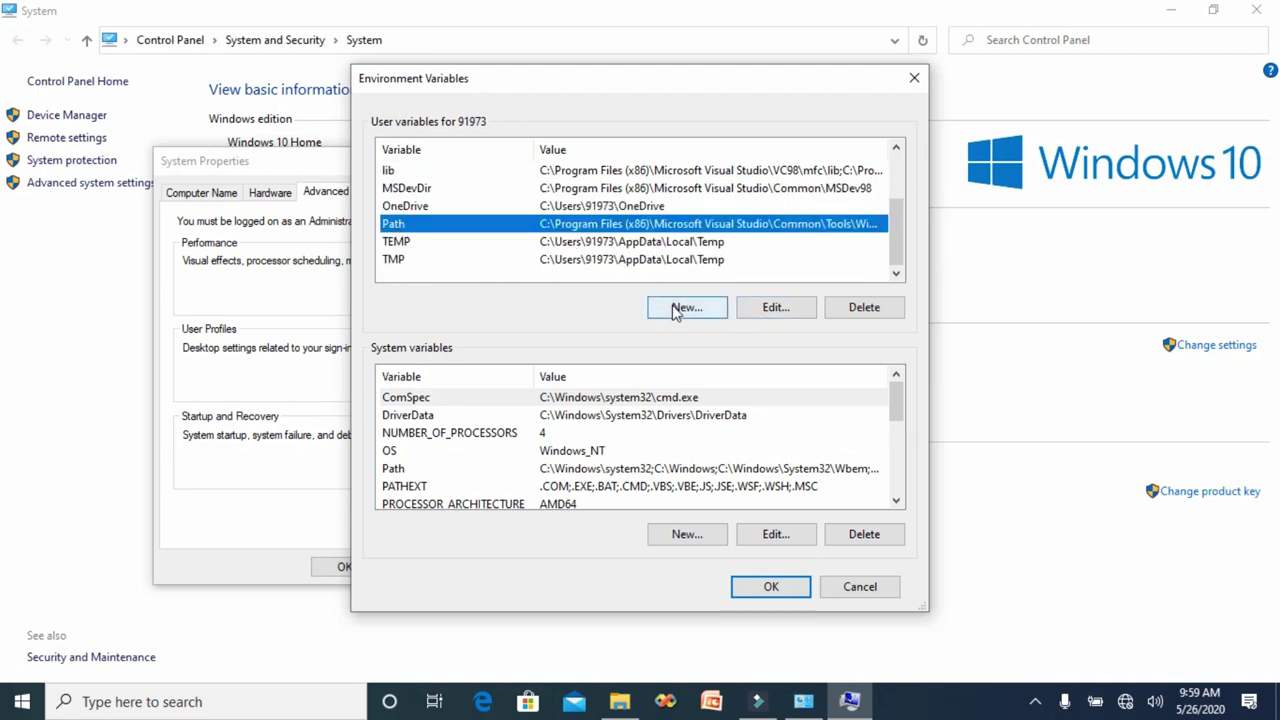
left_click(800, 318)
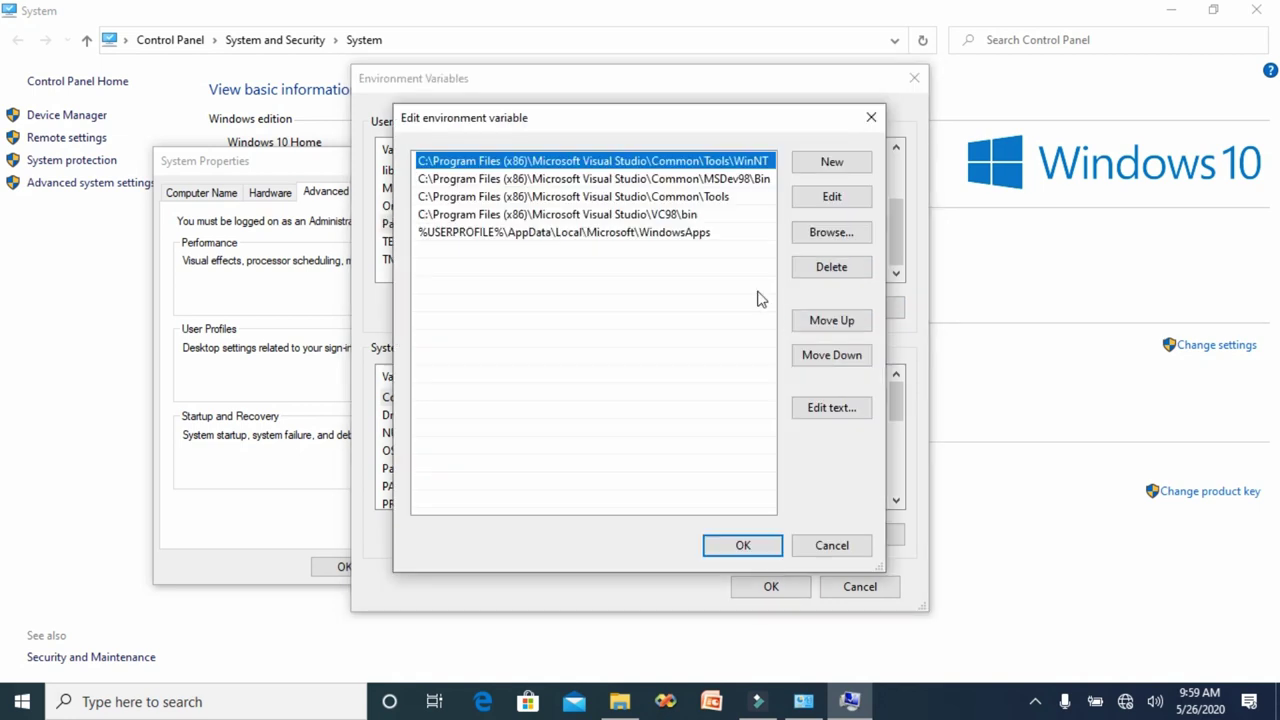
left_click(831, 164)
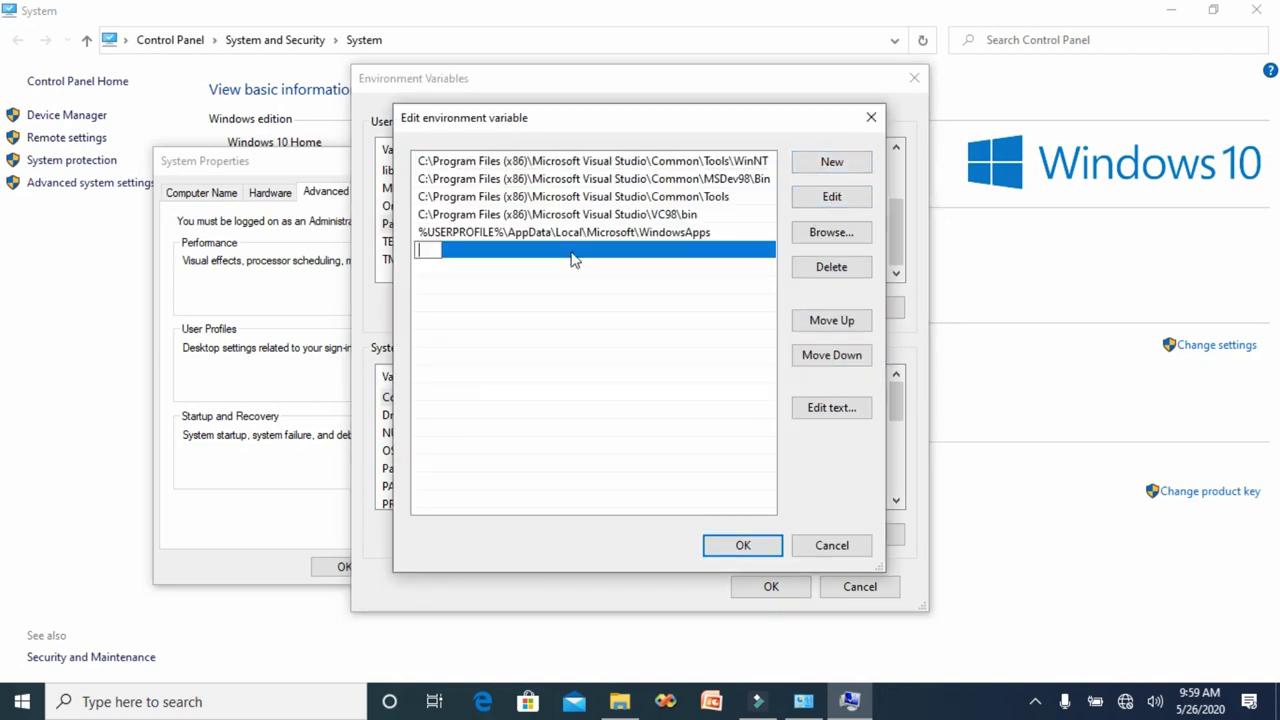
type("C:\\Program Files (x86)\\Java\\jdk1.5.0\\bin")
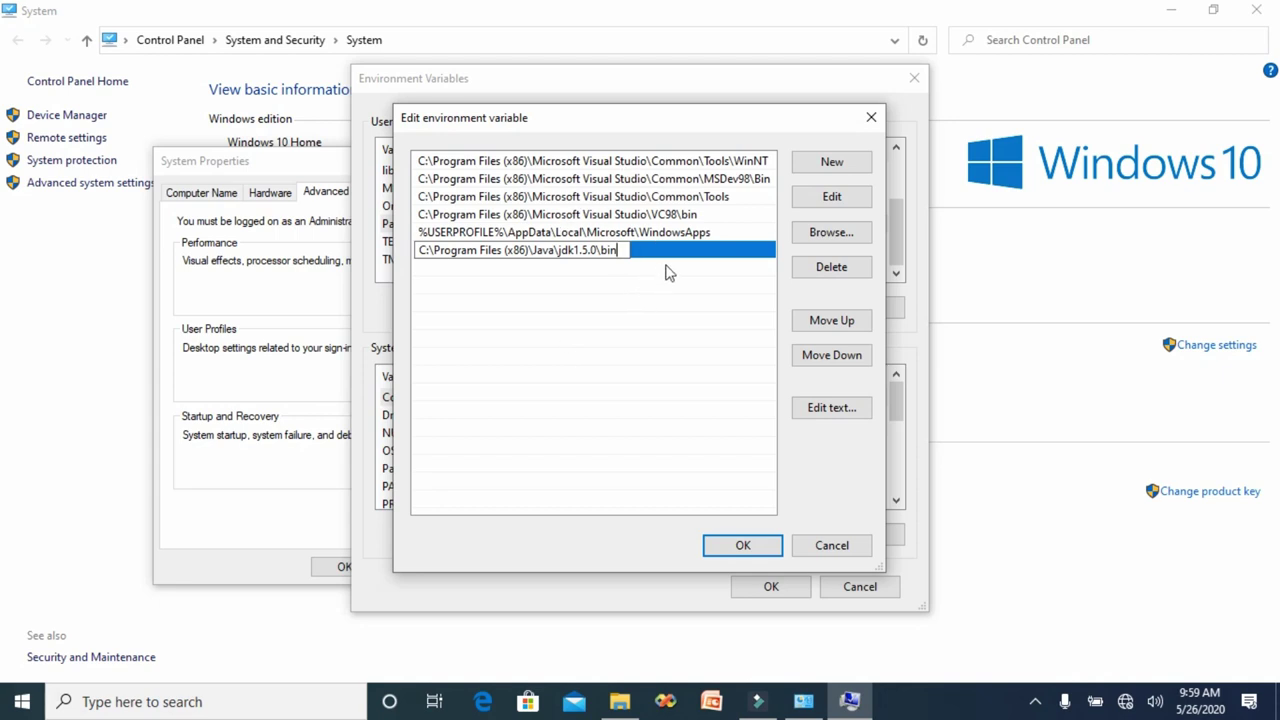
left_click(774, 553)
left_click(785, 594)
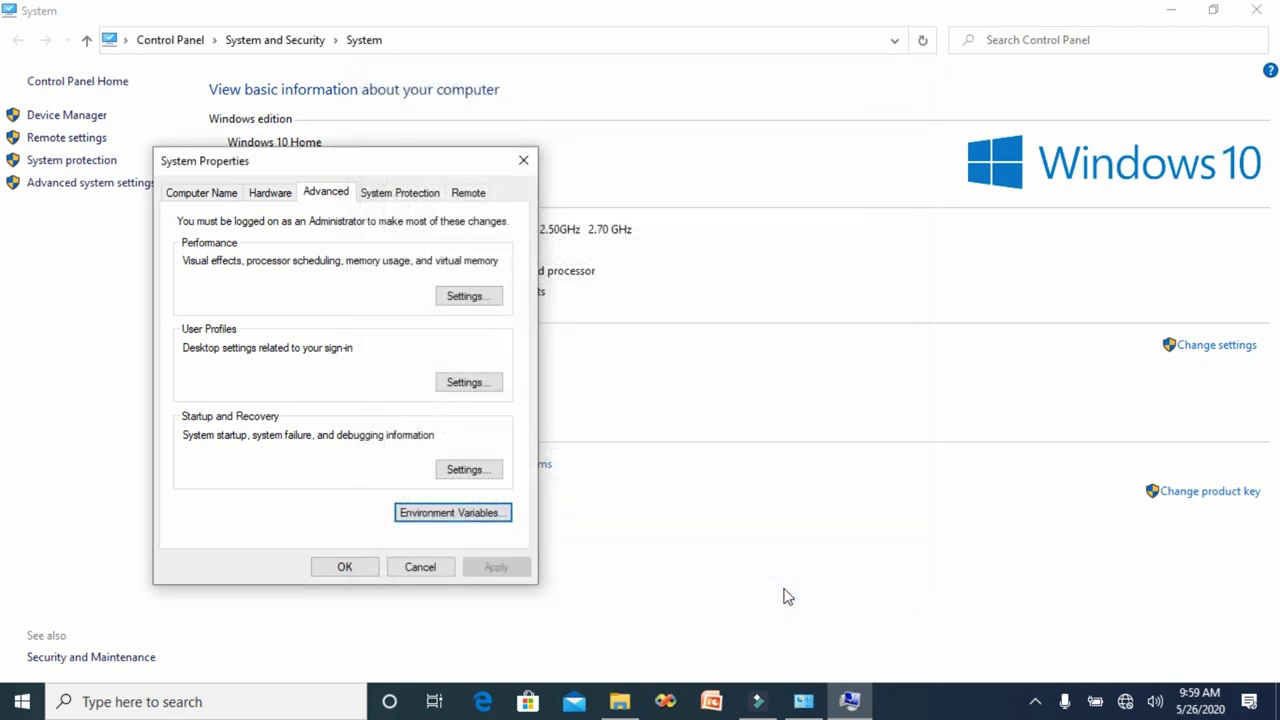
left_click(362, 572)
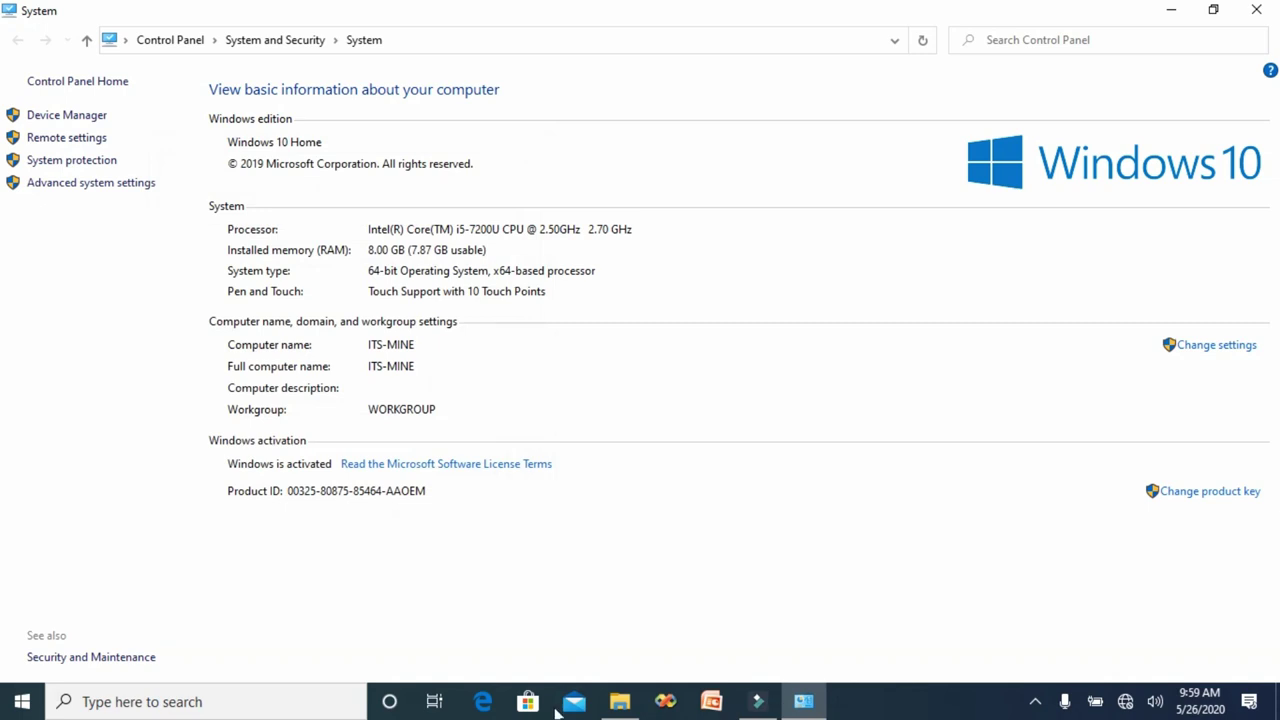
Step: Open a new Command Prompt, run javac to check the restored JDK path, and maximize the window
left_click(218, 705)
type("cmd")
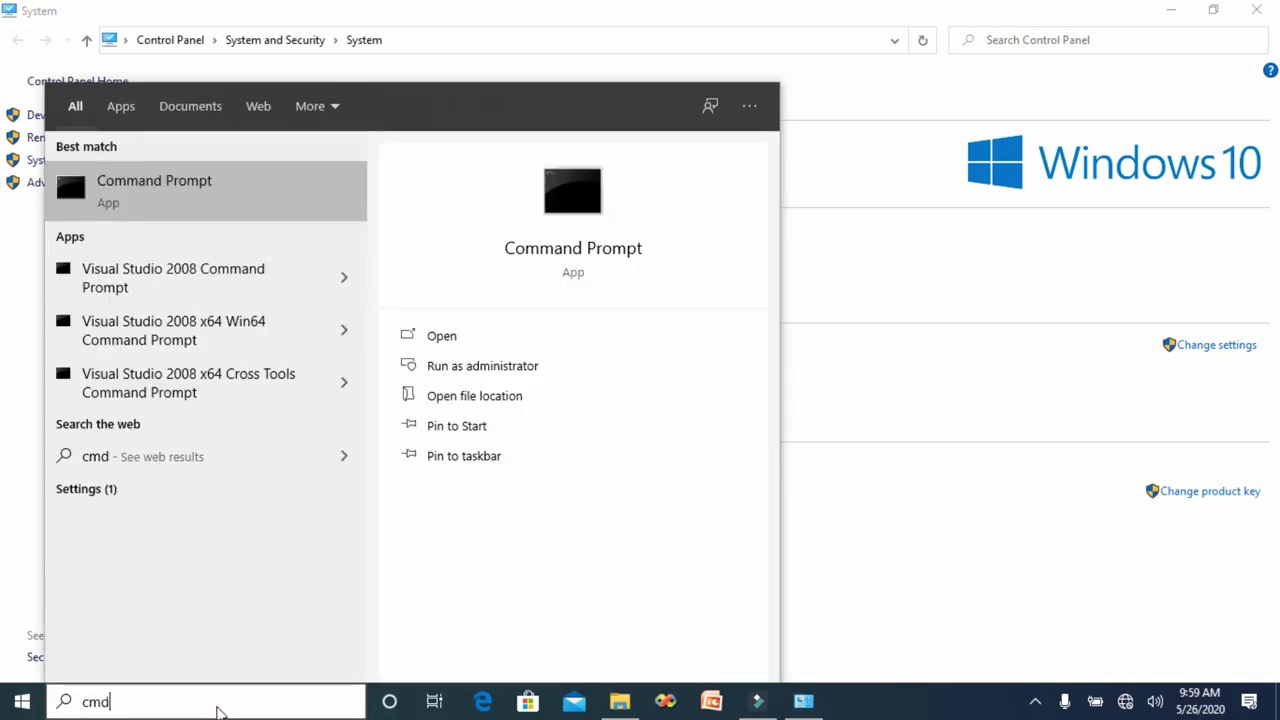
left_click(161, 207)
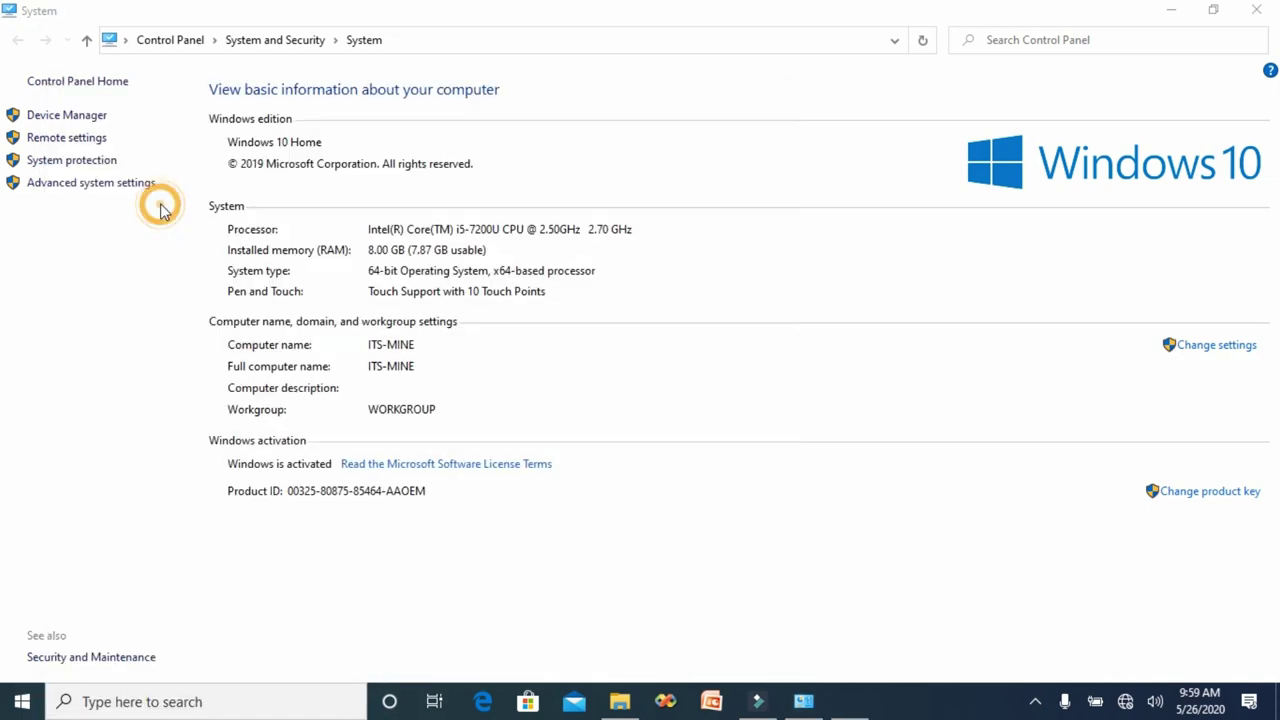
type("javac")
key("Return")
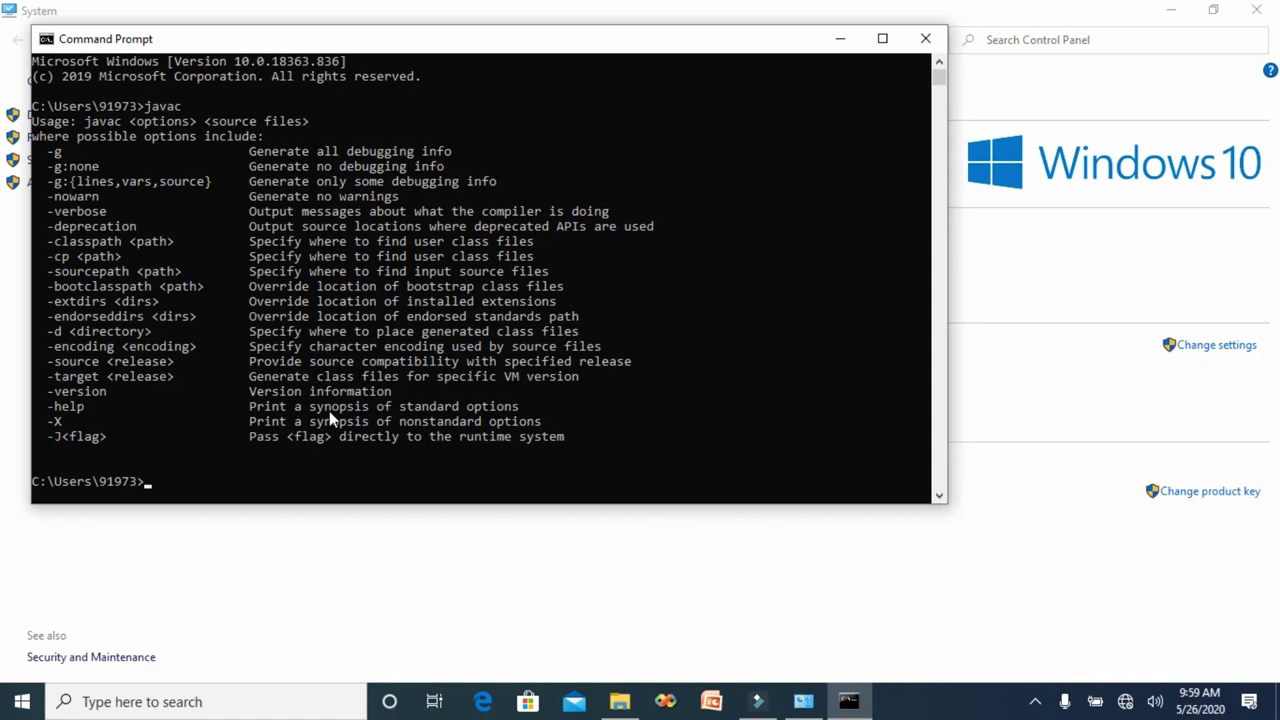
left_click(882, 38)
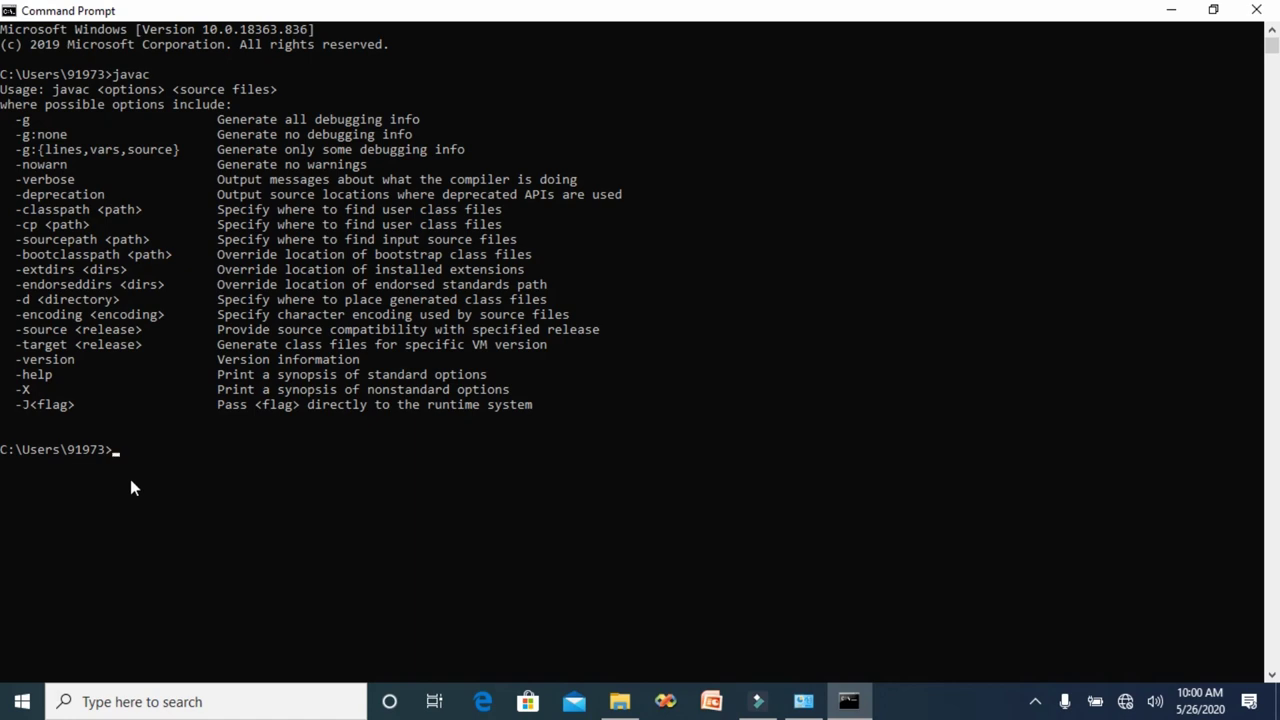
Step: Switch to File Explorer and open the Study (G:) drive
left_click(621, 702)
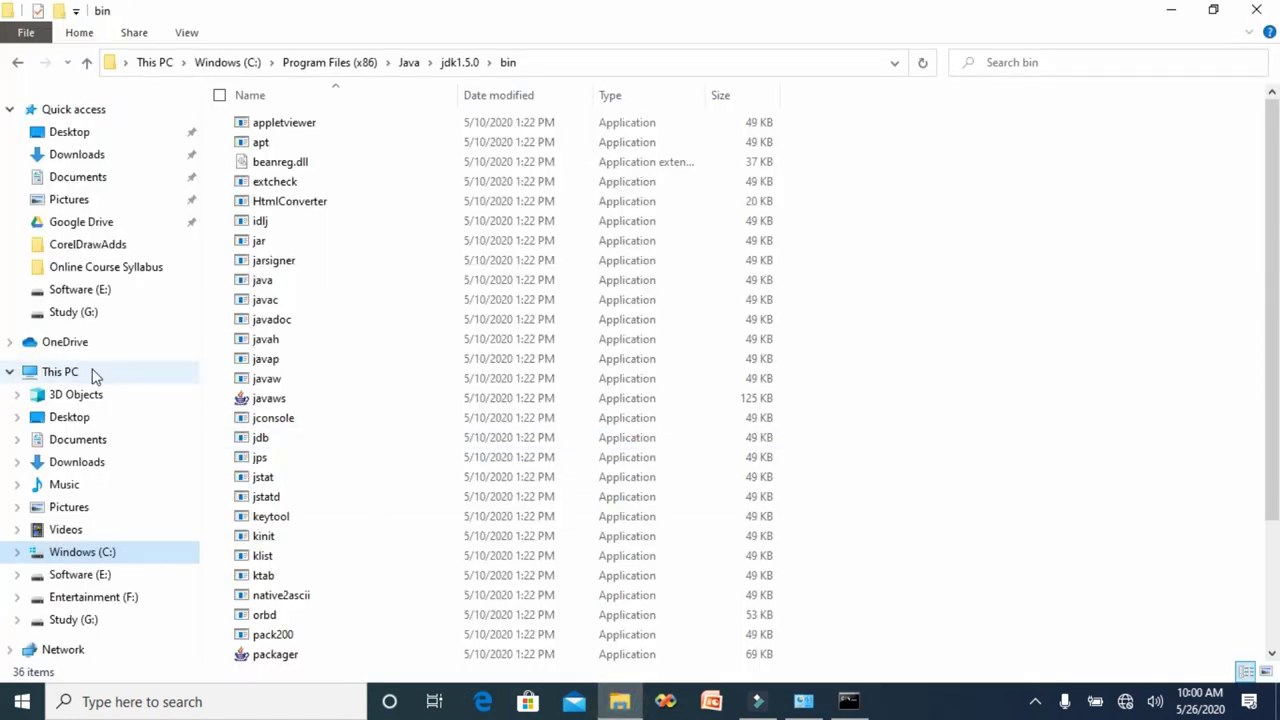
left_click(57, 371)
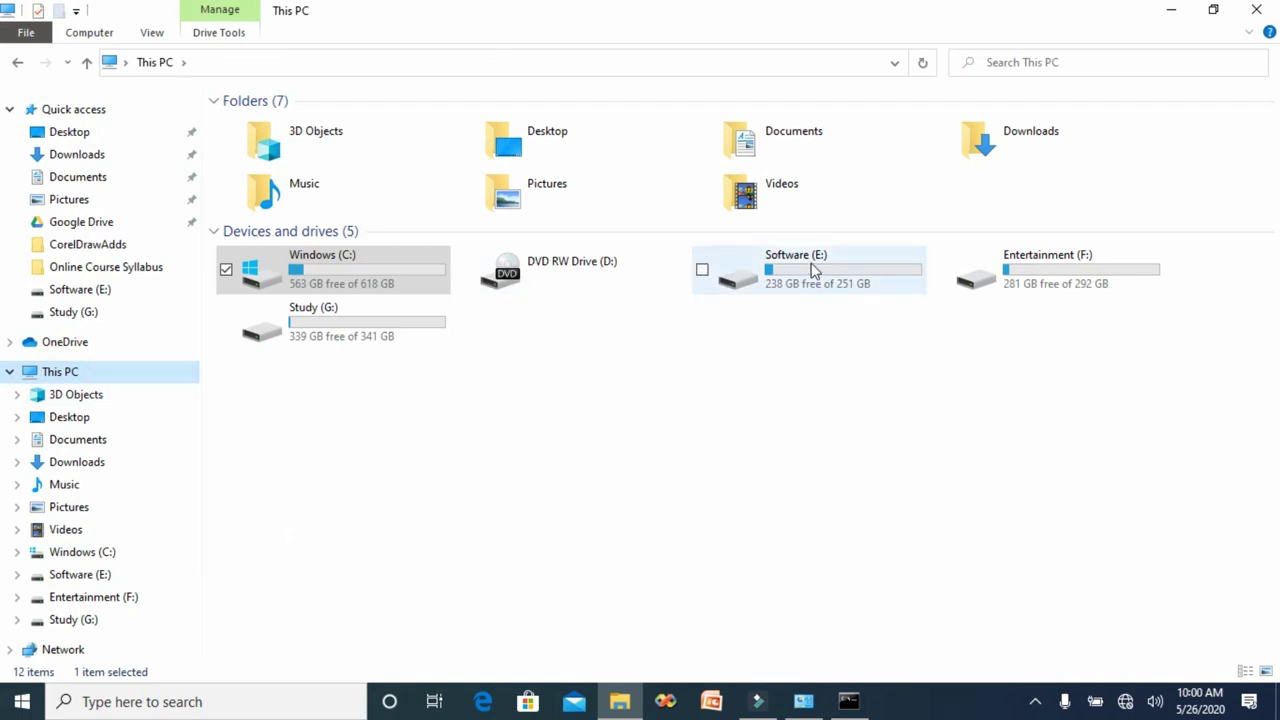
double_click(340, 336)
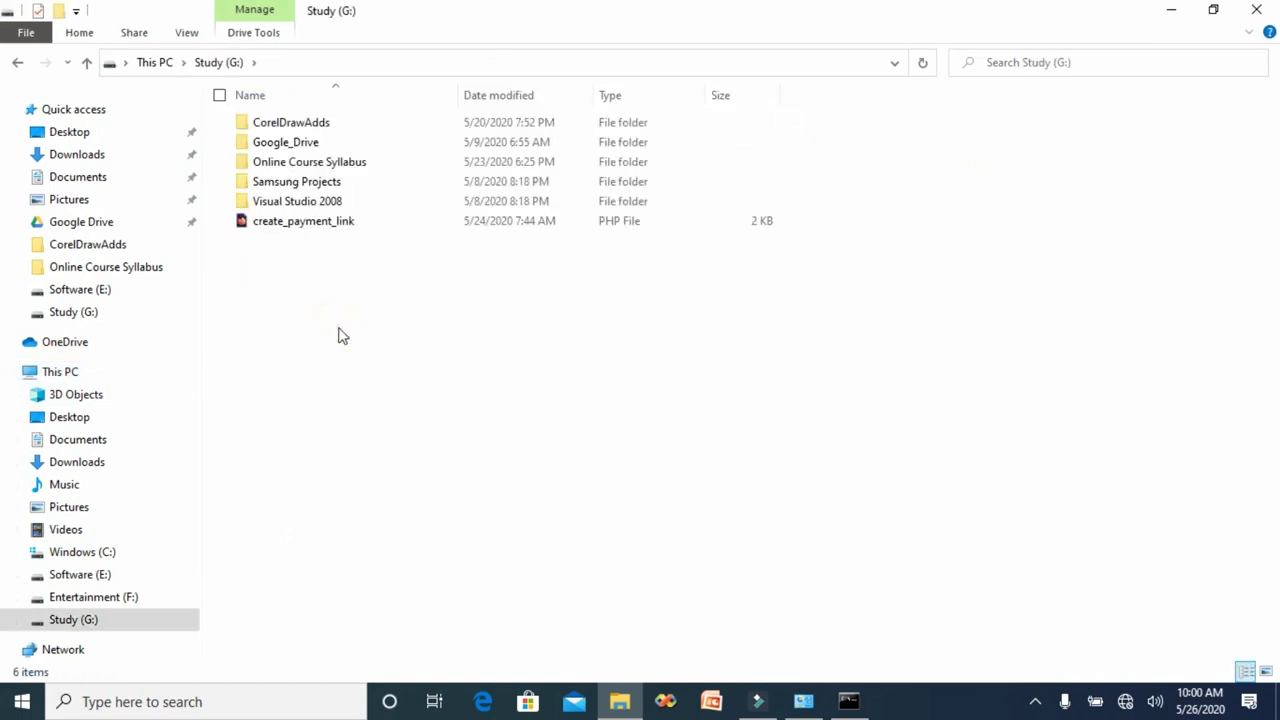
key("ctrl+shift+n")
type("Java")
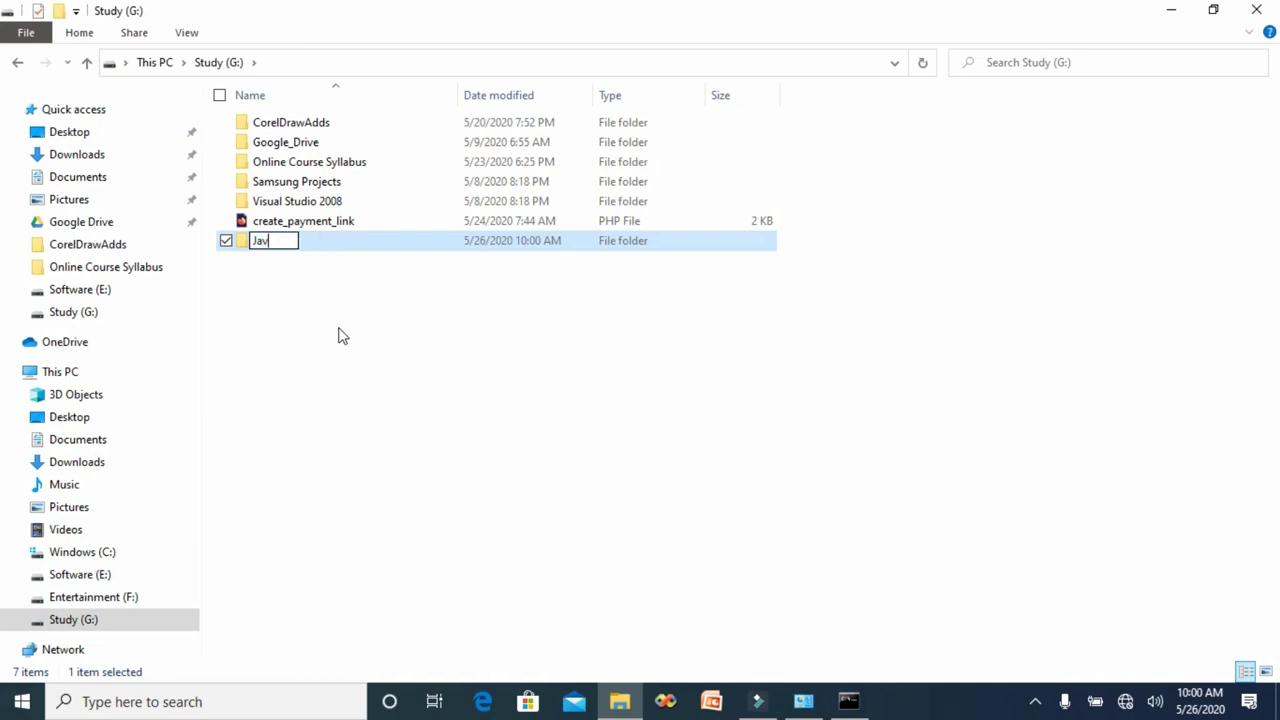
key("BackSpace")
key("BackSpace")
key("BackSpace")
key("BackSpace")
left_click(338, 336)
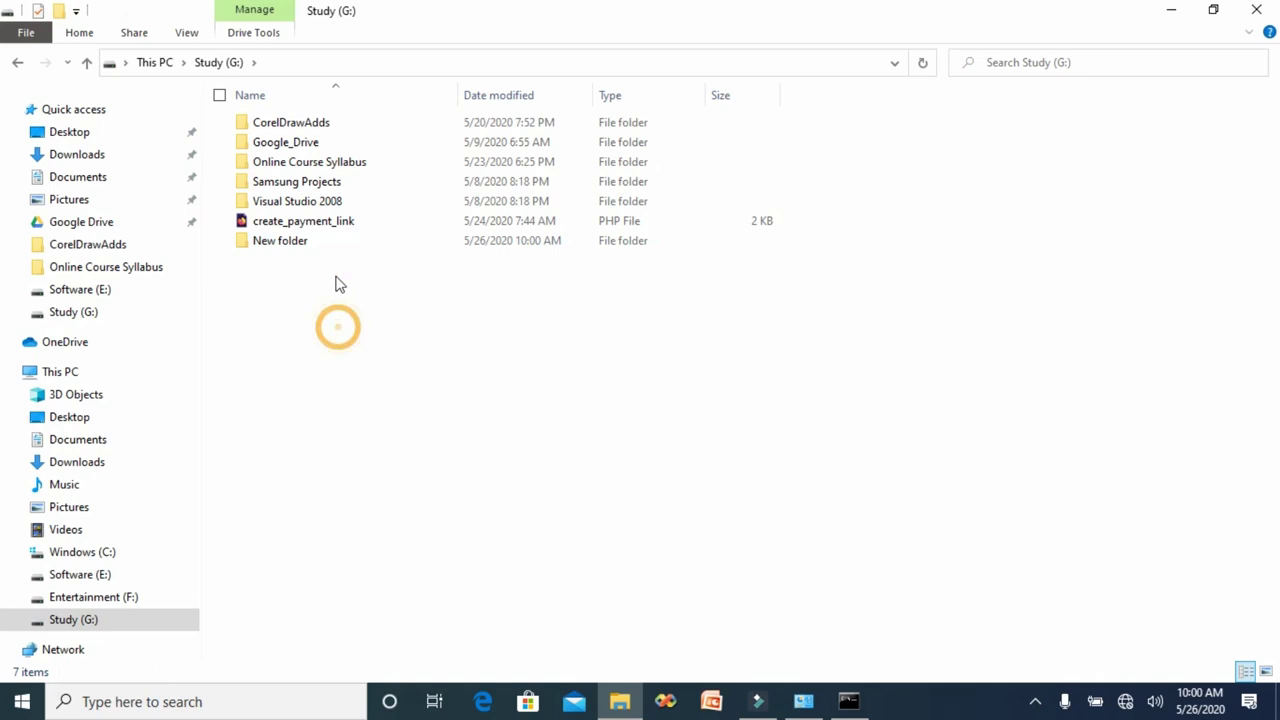
double_click(322, 166)
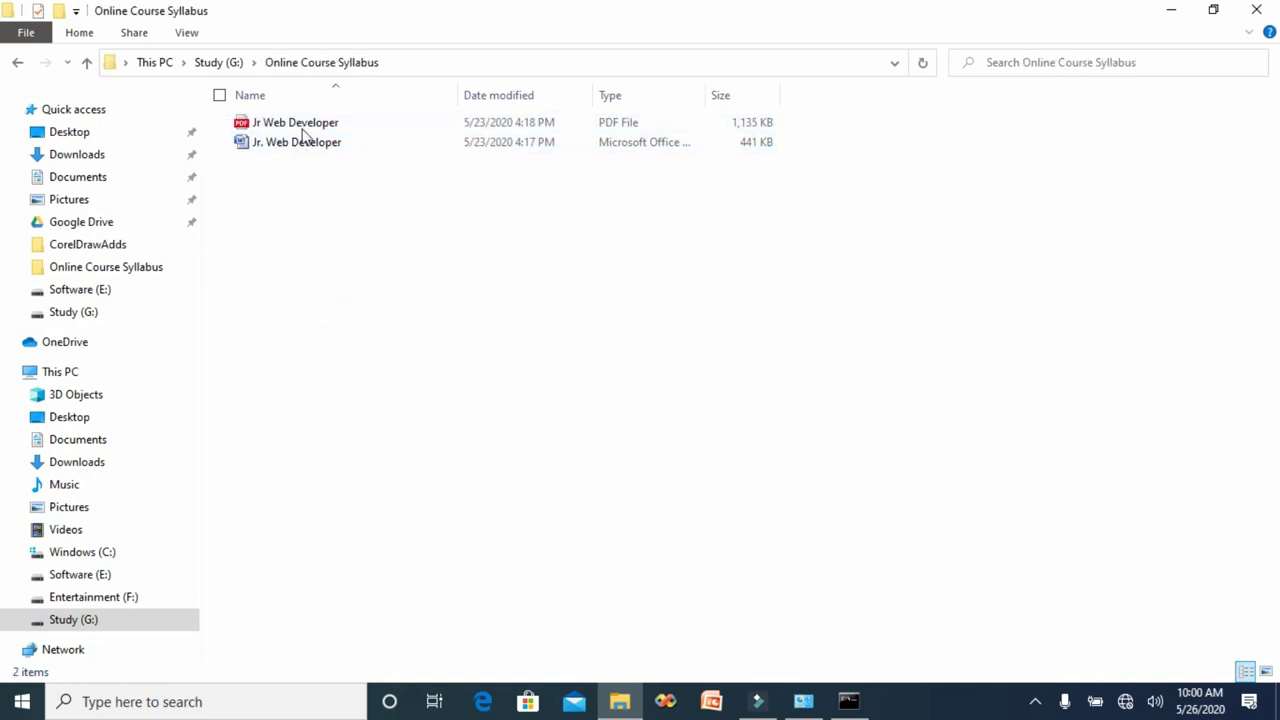
left_click(220, 62)
left_click(363, 426)
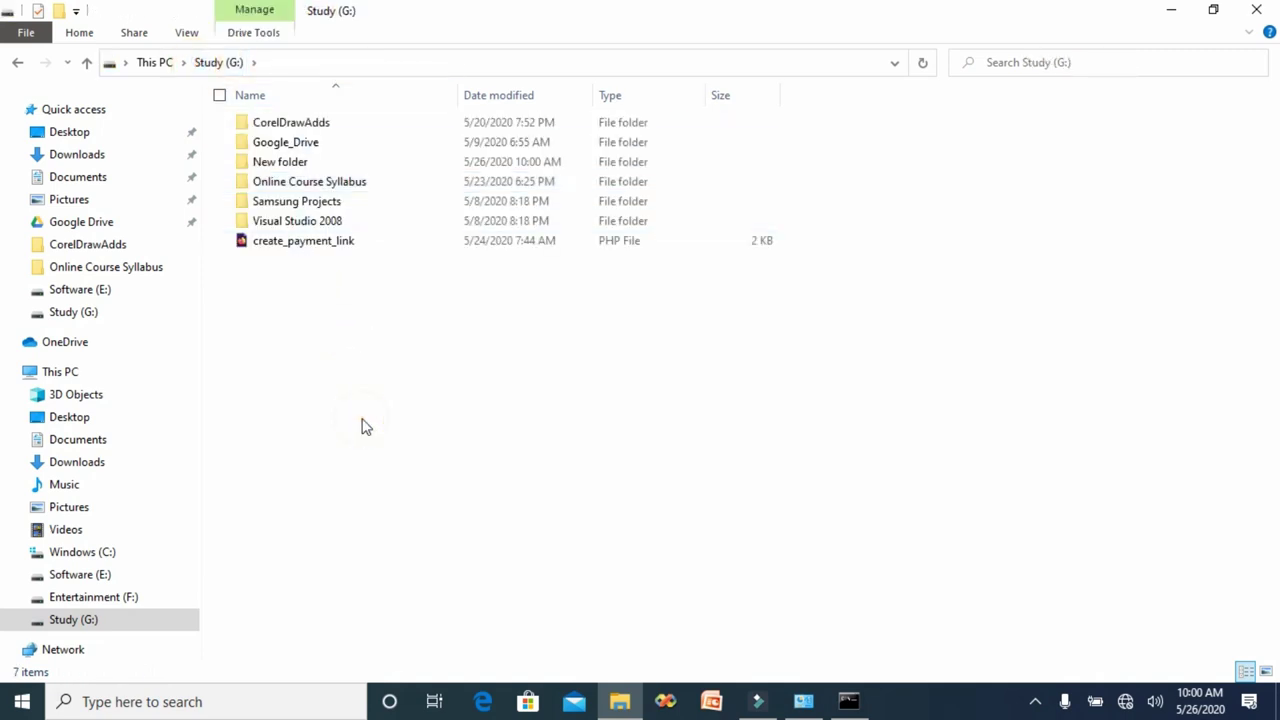
Step: Create a folder named JavaPrograms on the Study (G:) drive
key("ctrl+shift+n")
type("Java")
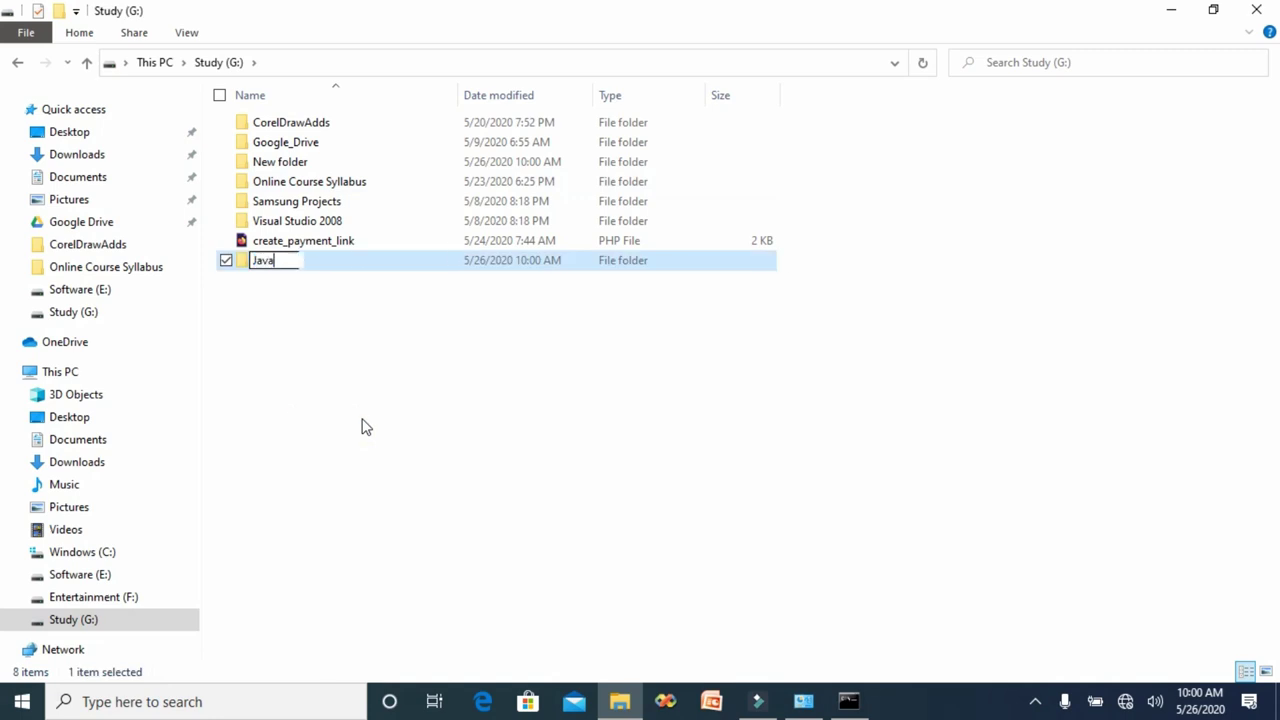
type("Programs")
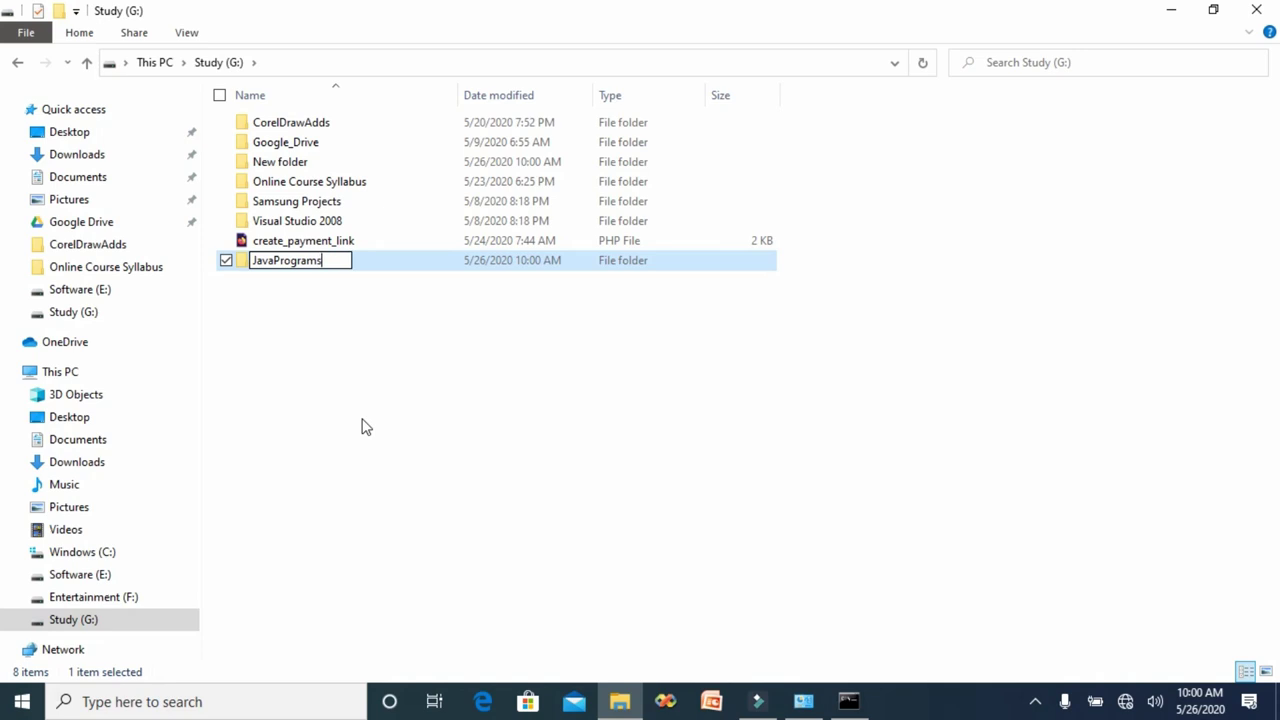
key("Return")
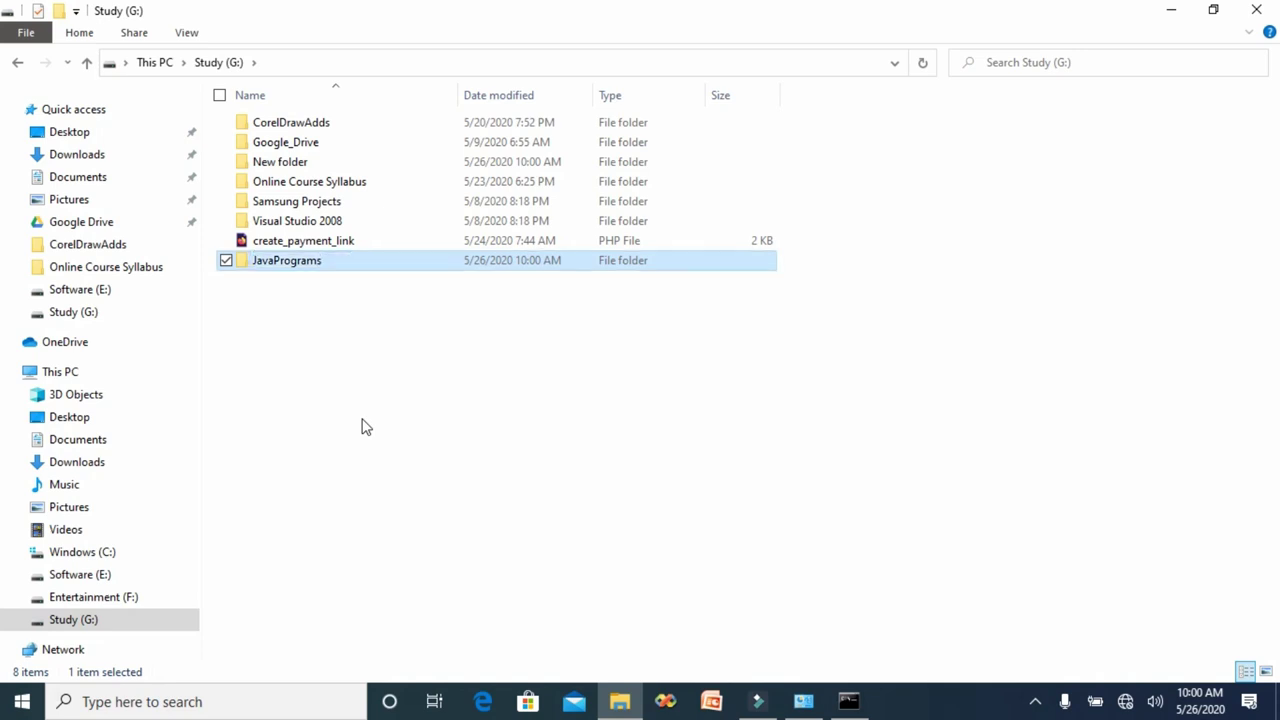
Step: Open the JavaPrograms folder, view its full path, and return to the Study (G:) drive
double_click(305, 265)
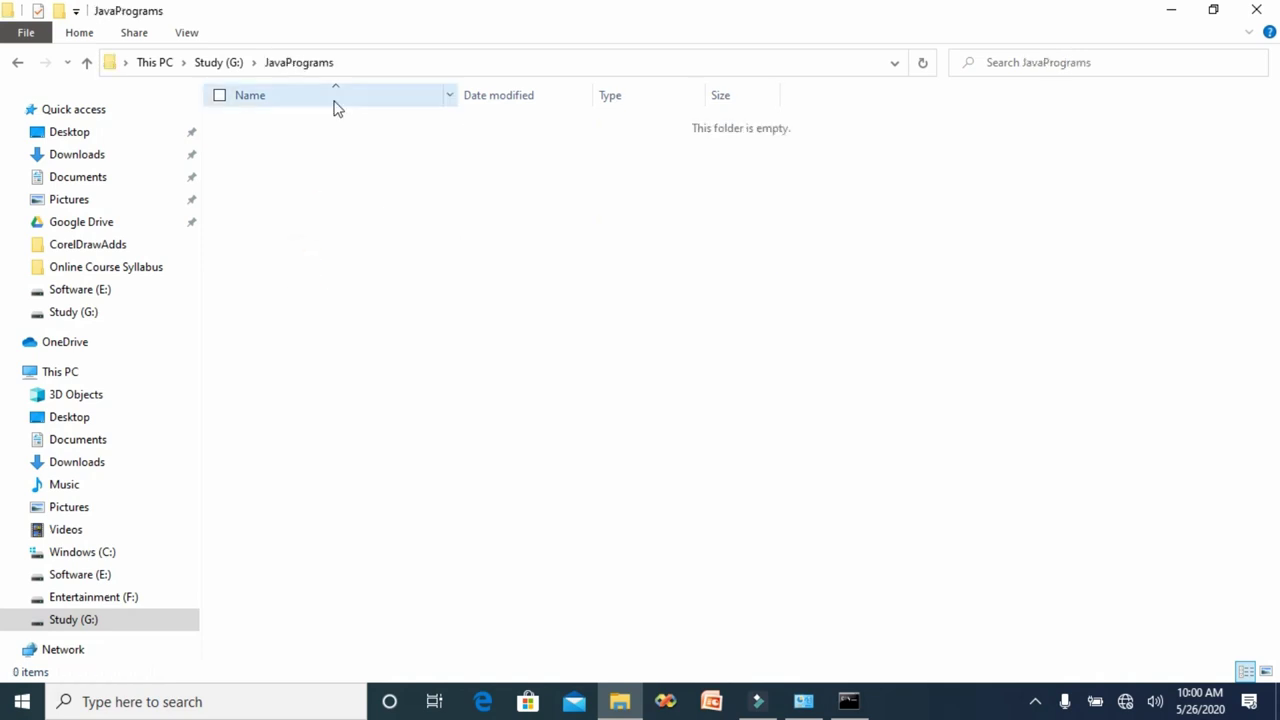
left_click(352, 62)
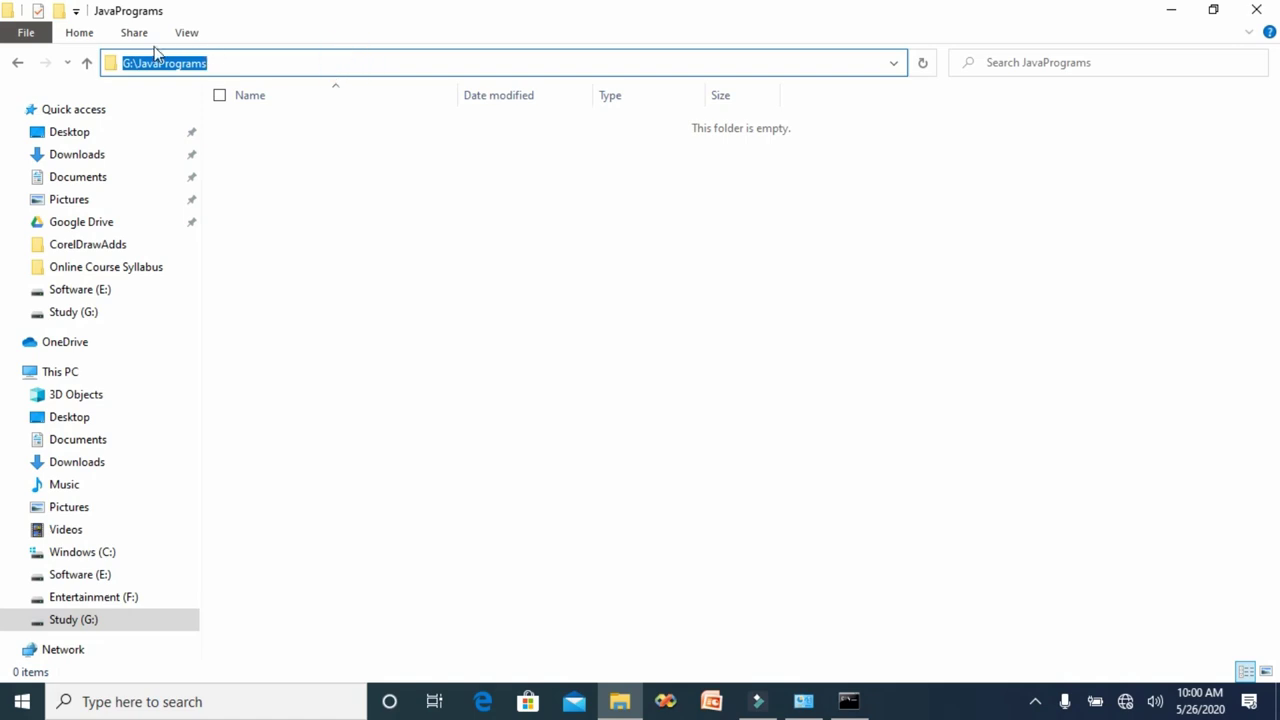
left_click(354, 260)
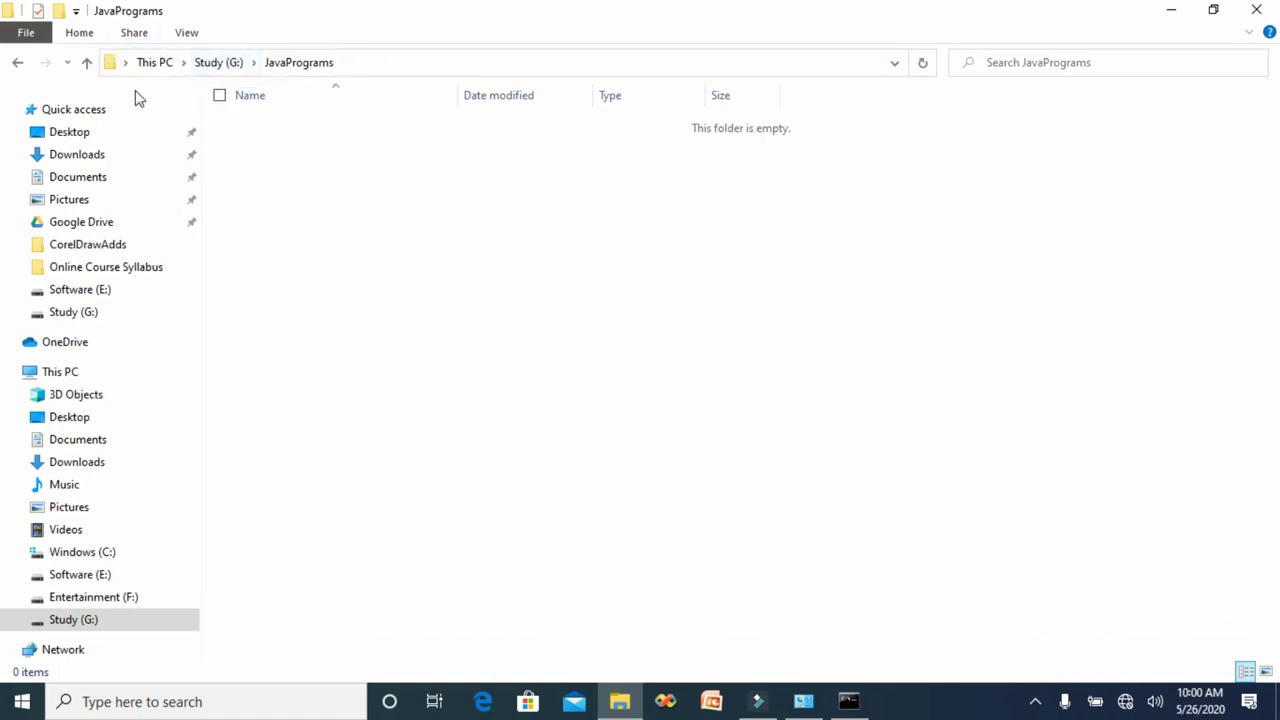
left_click(17, 64)
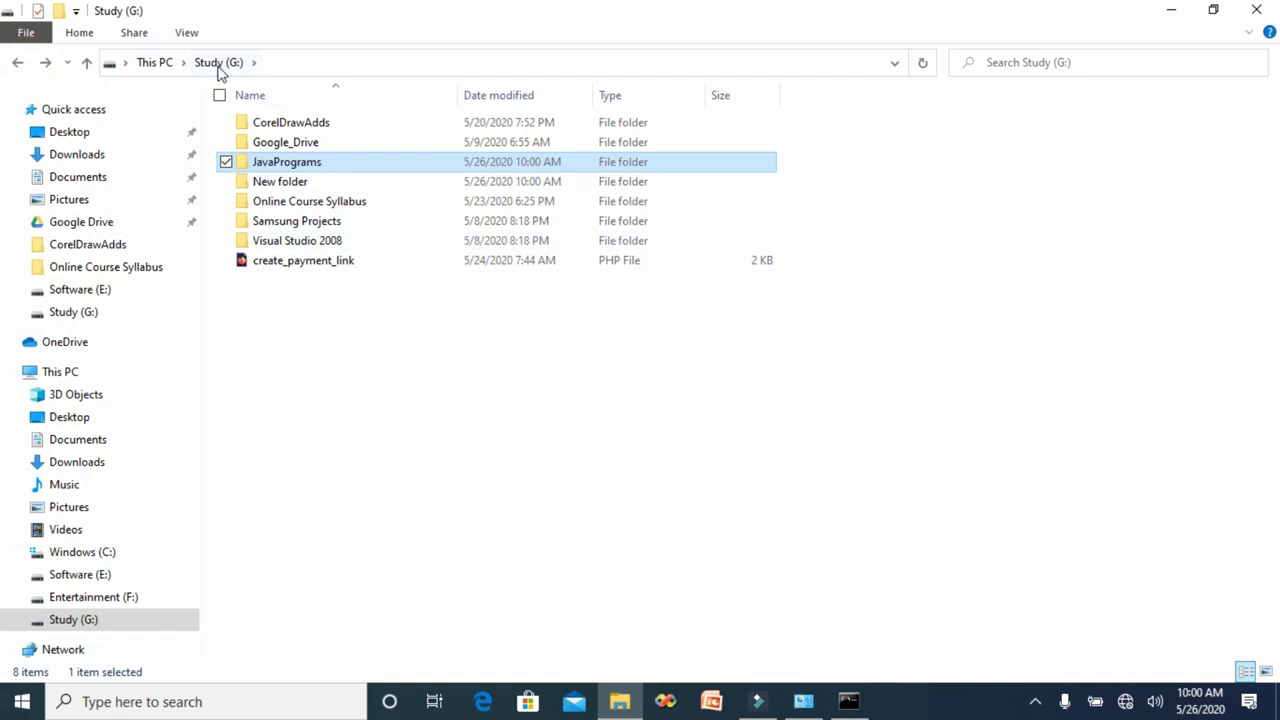
Step: Create another folder on the Study (G:) drive, keeping its default name
right_click(321, 318)
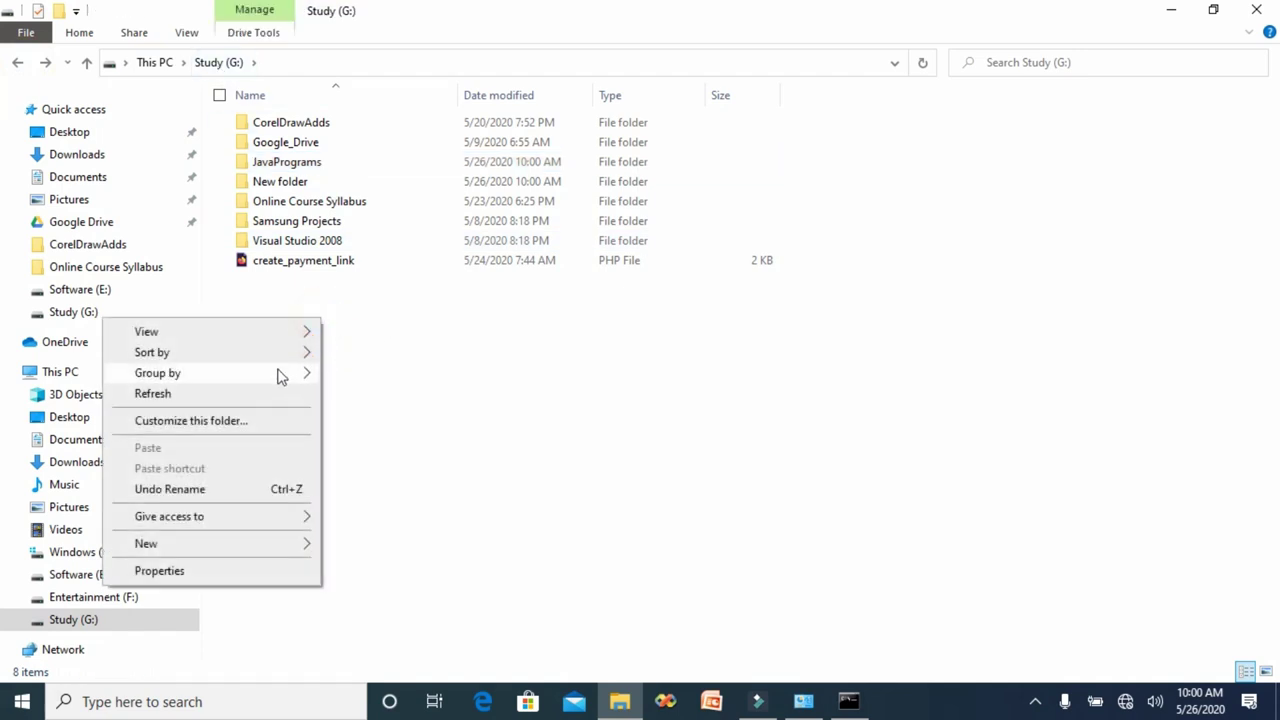
mouse_move(314, 546)
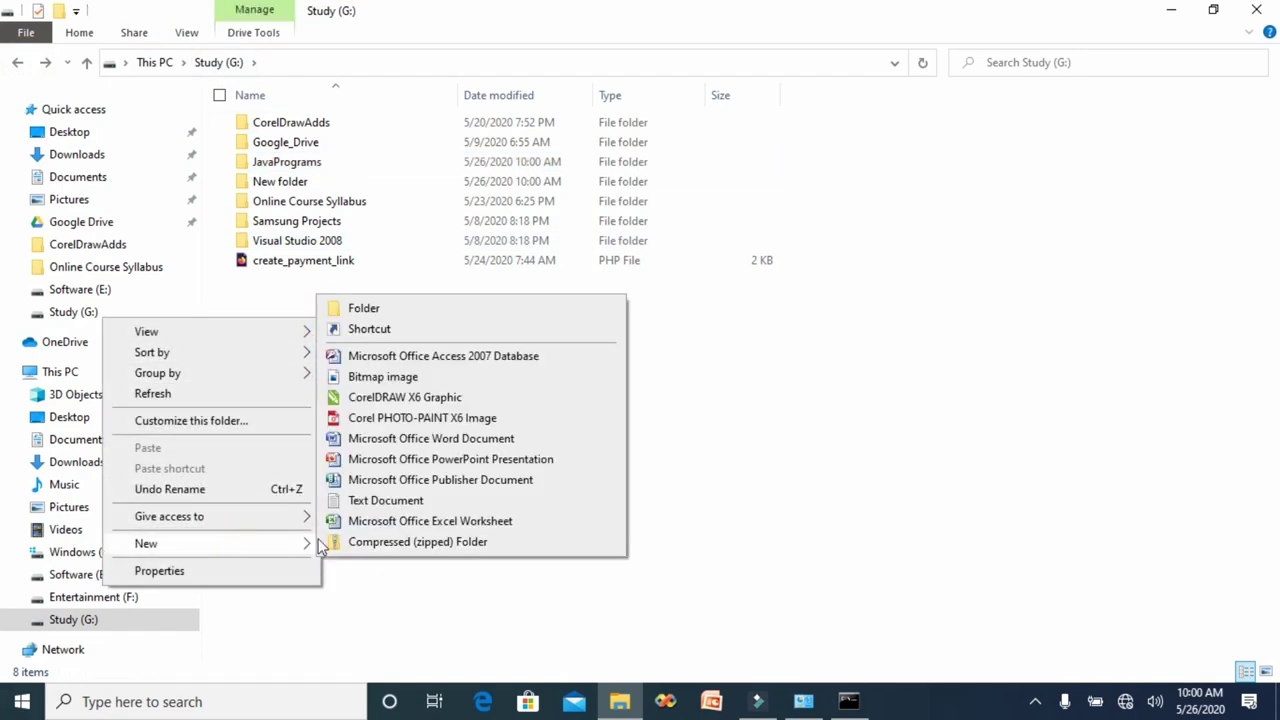
left_click(386, 310)
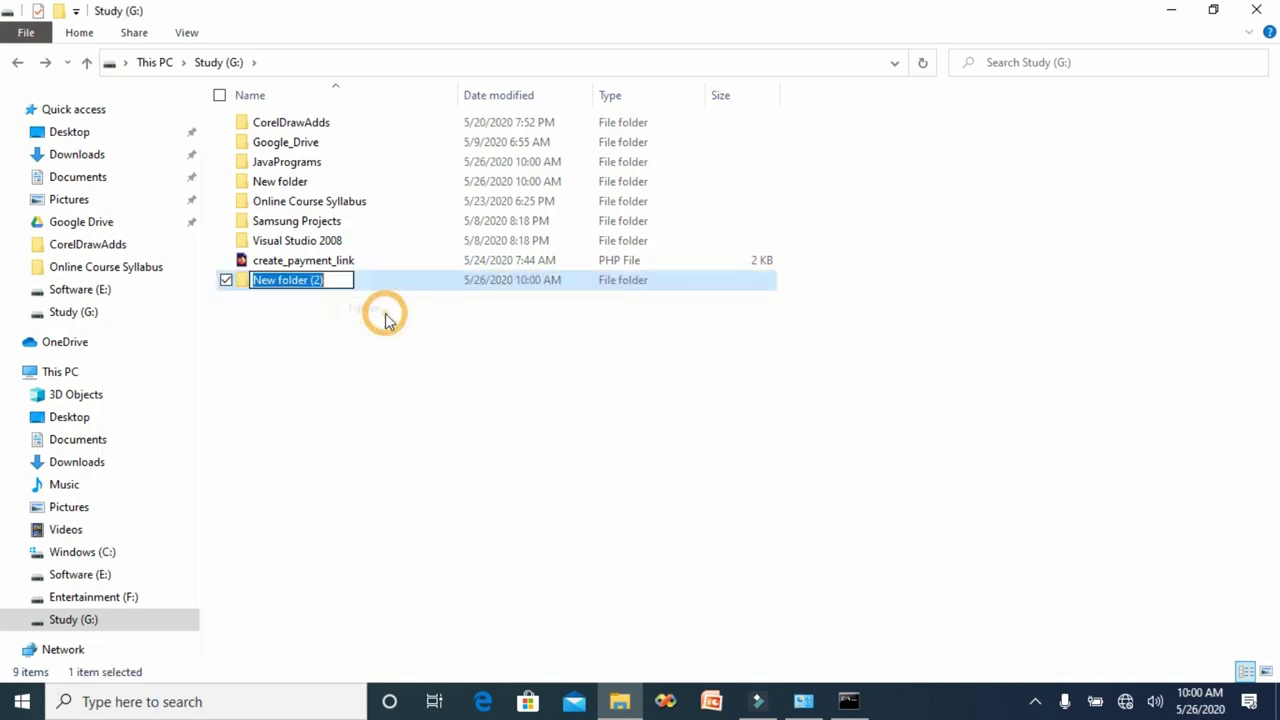
left_click(311, 168)
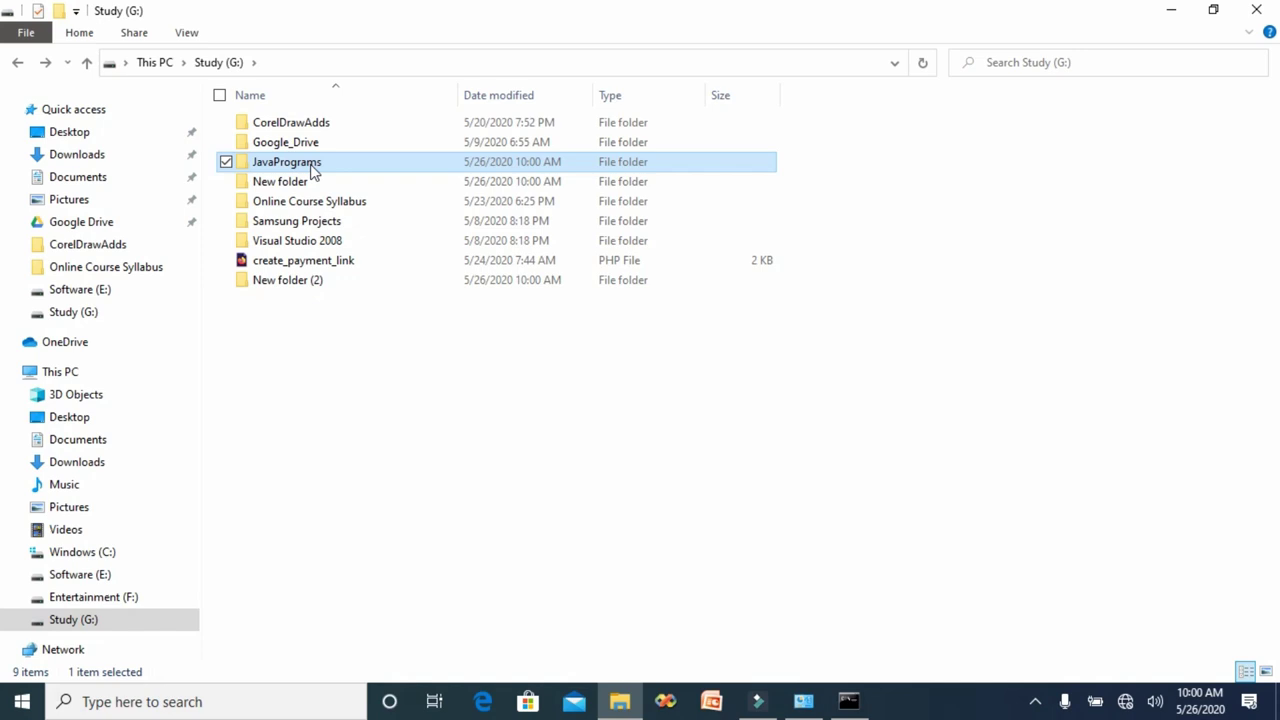
Step: Open the JavaPrograms folder and launch a Command Prompt at its path with cmd
double_click(313, 170)
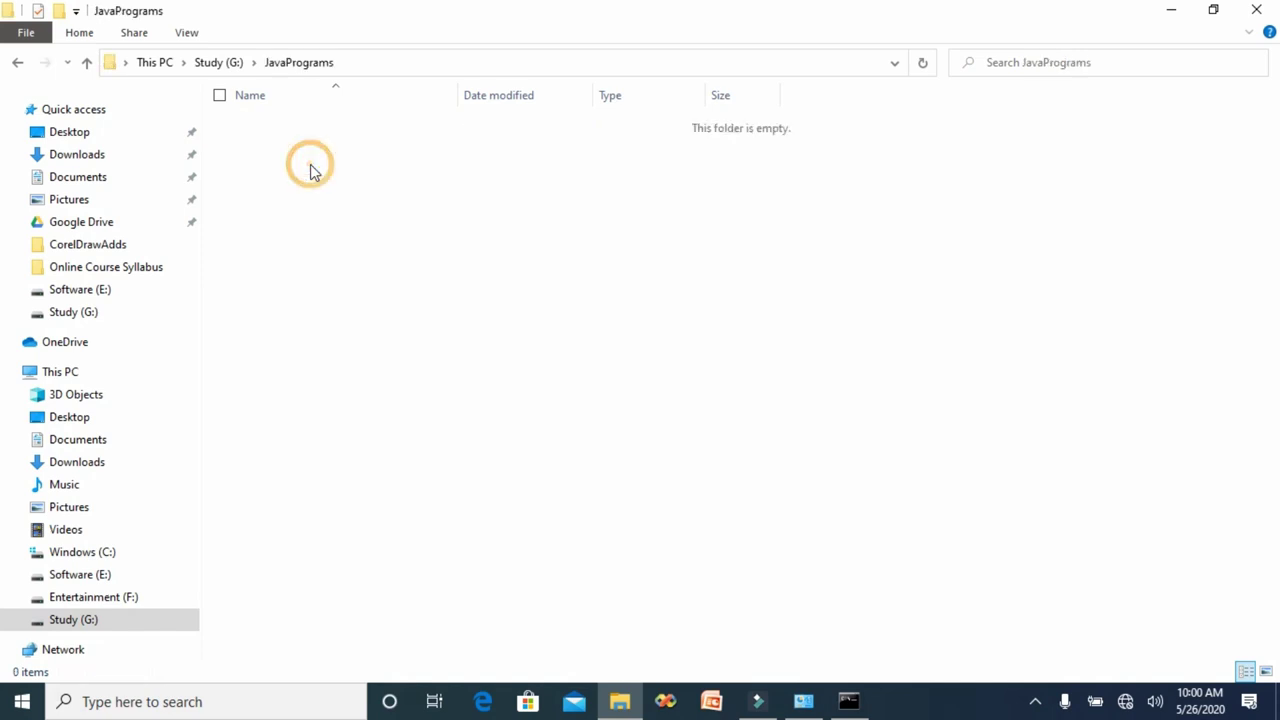
left_click(408, 62)
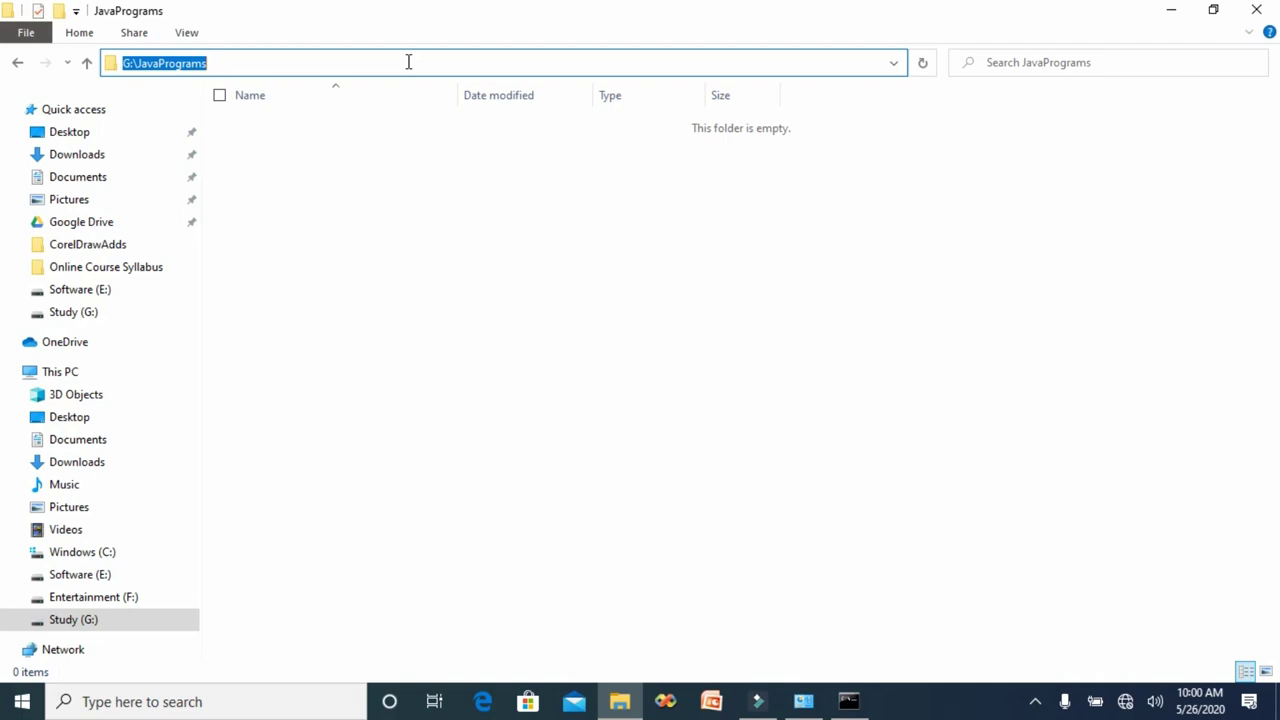
type("cmd")
key("Return")
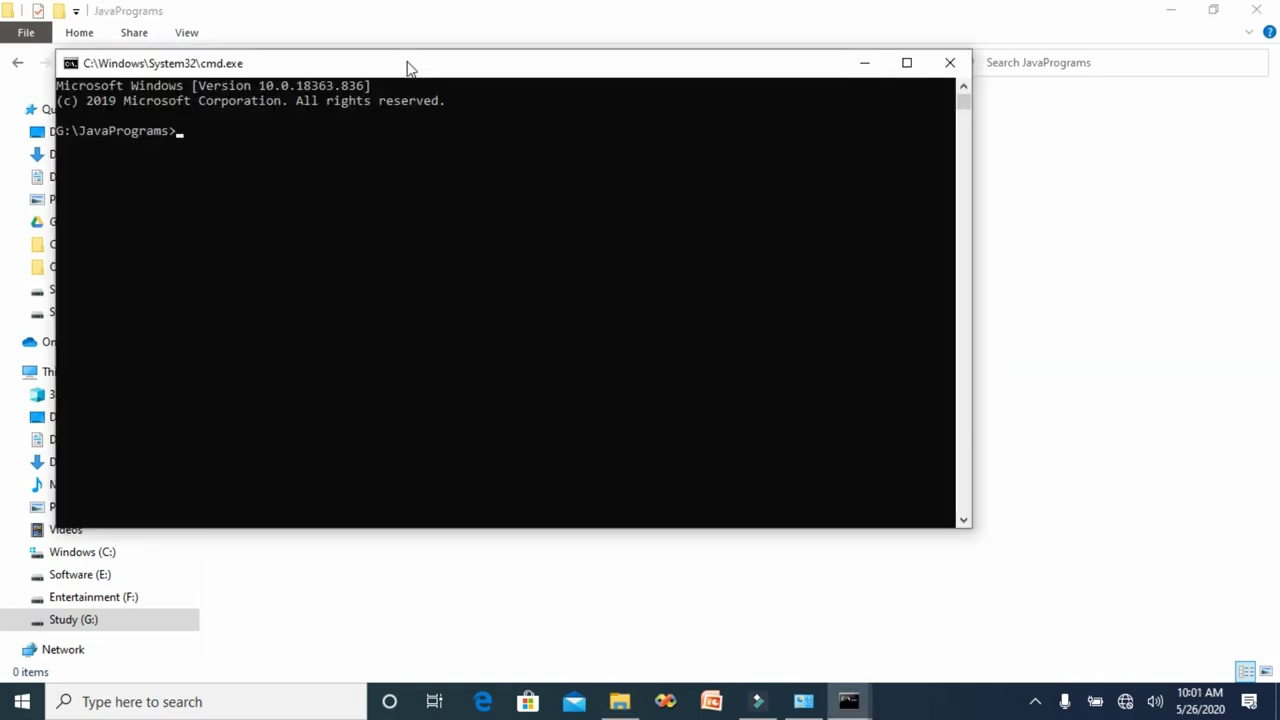
Step: Highlight the G:\JavaPrograms path at the prompt and maximize the Command Prompt window
left_click(61, 137)
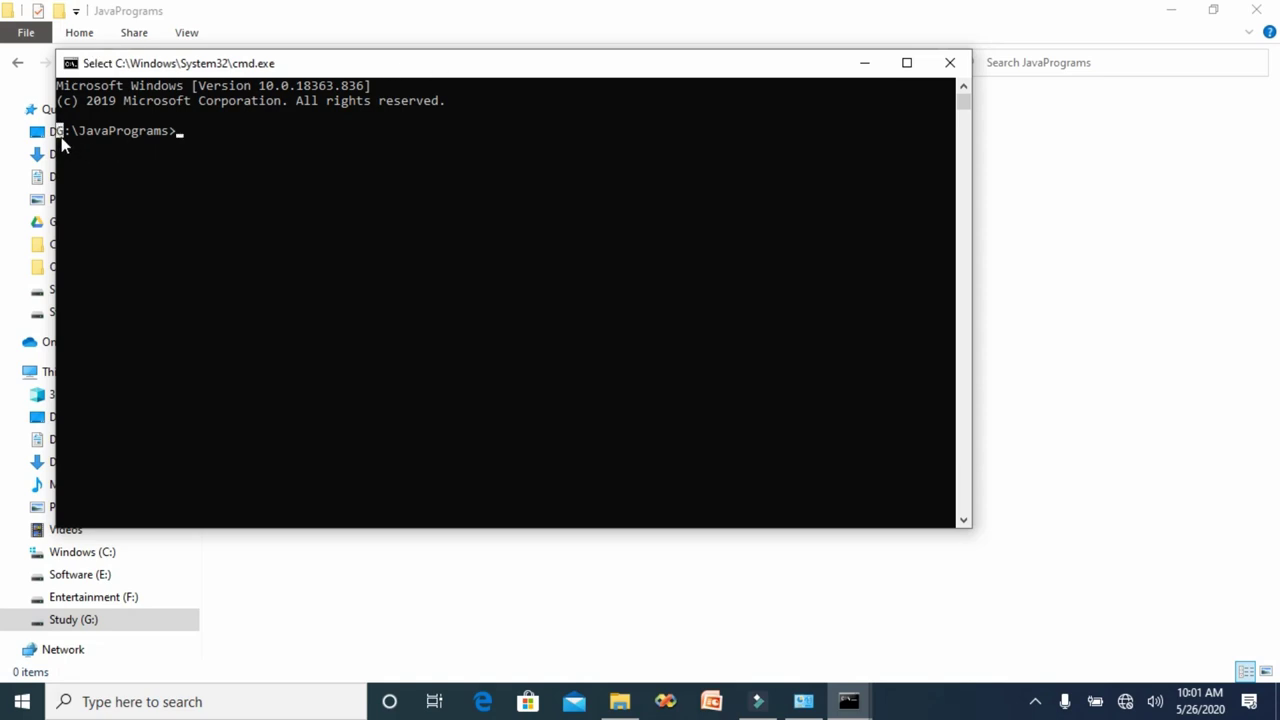
left_click_drag(67, 143, 172, 136)
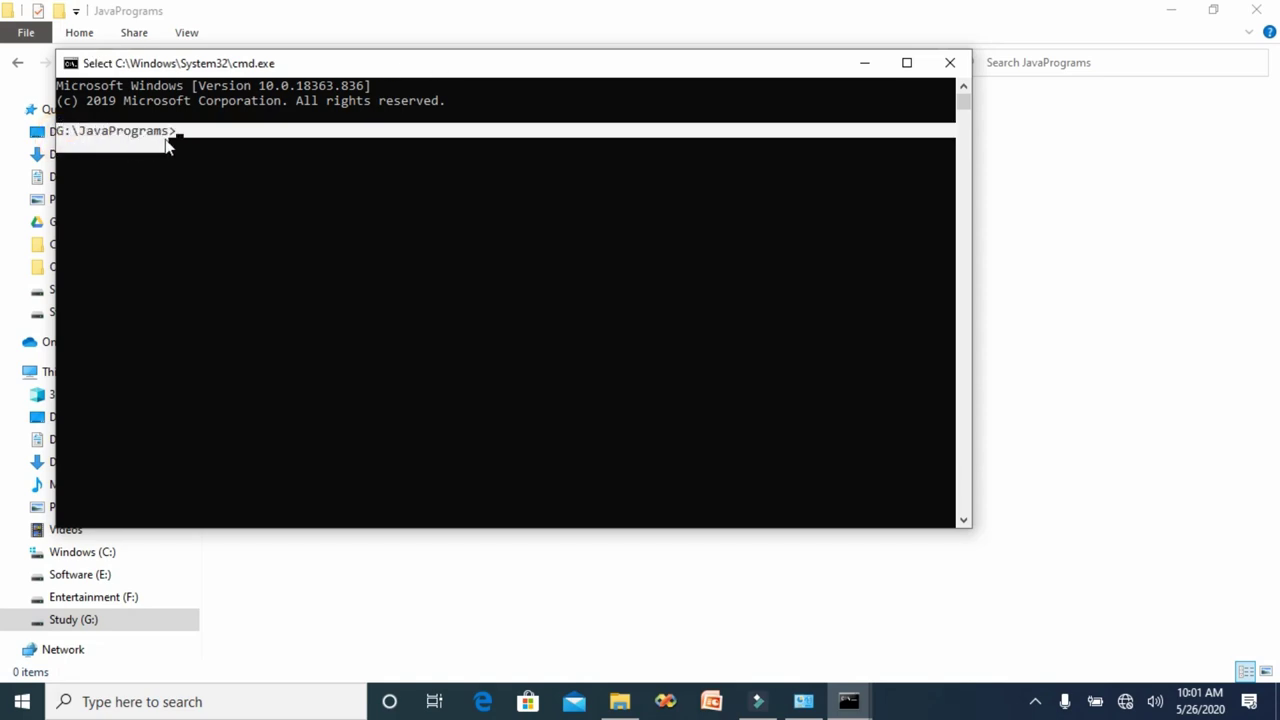
left_click(196, 134)
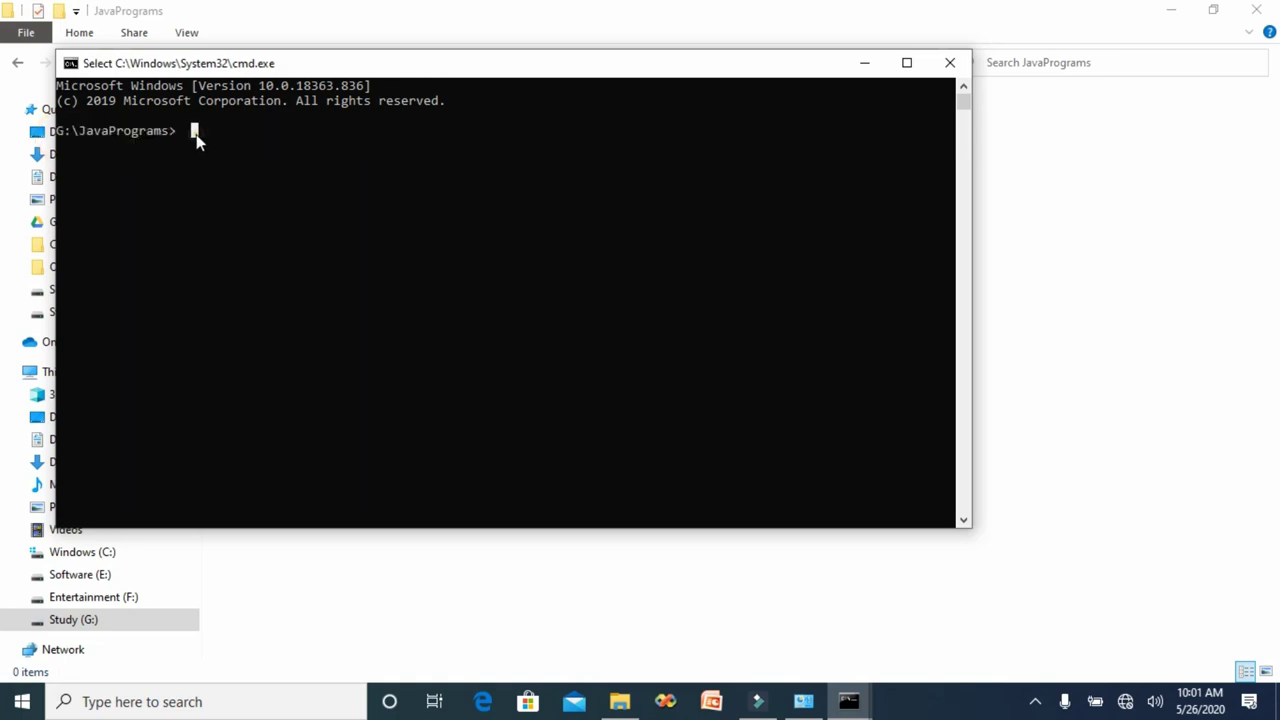
left_click(907, 63)
Step: Create a text document with its default name in the JavaPrograms folder and open it in a maximized Notepad window
key("alt+Tab")
left_click(489, 279)
right_click(384, 210)
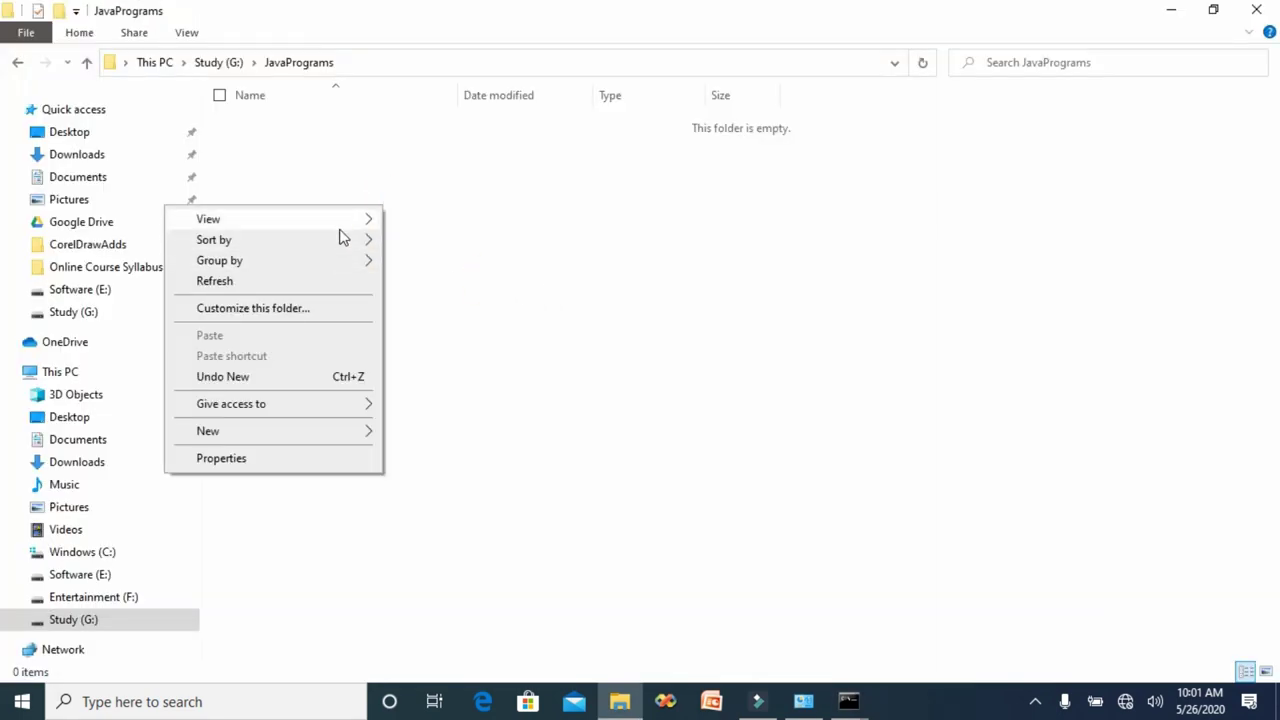
mouse_move(320, 431)
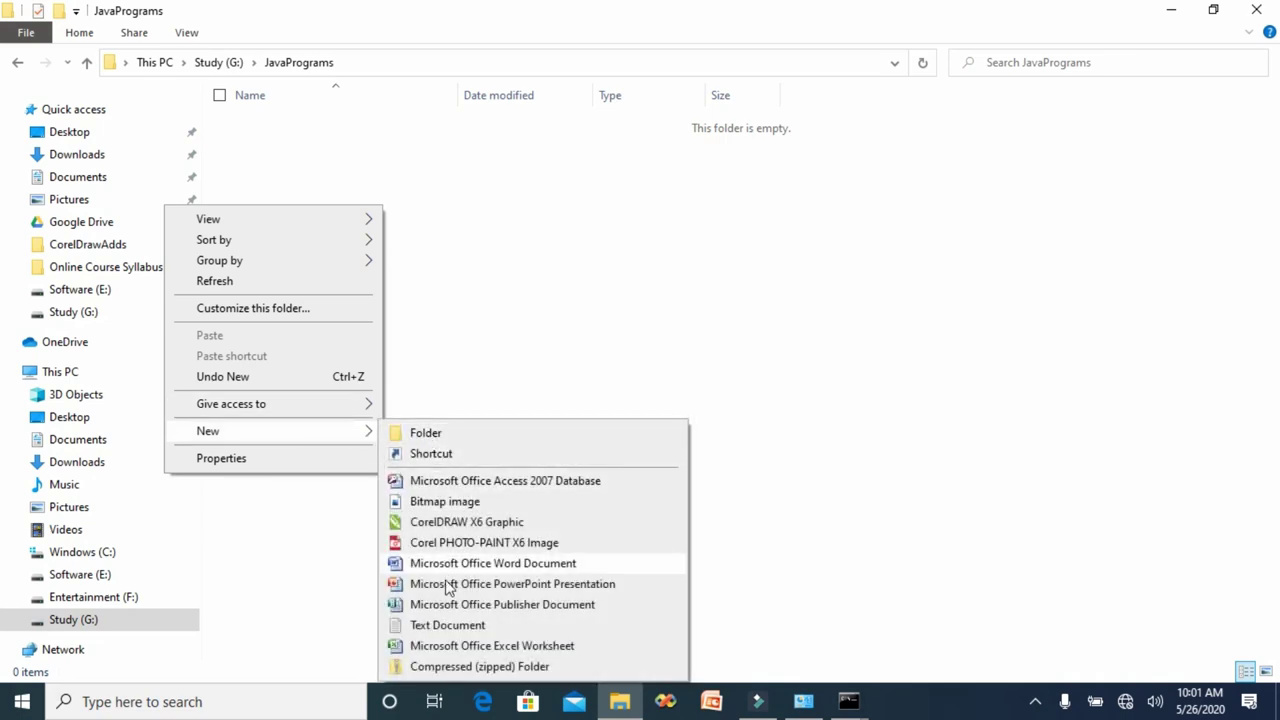
left_click(450, 625)
left_click(428, 371)
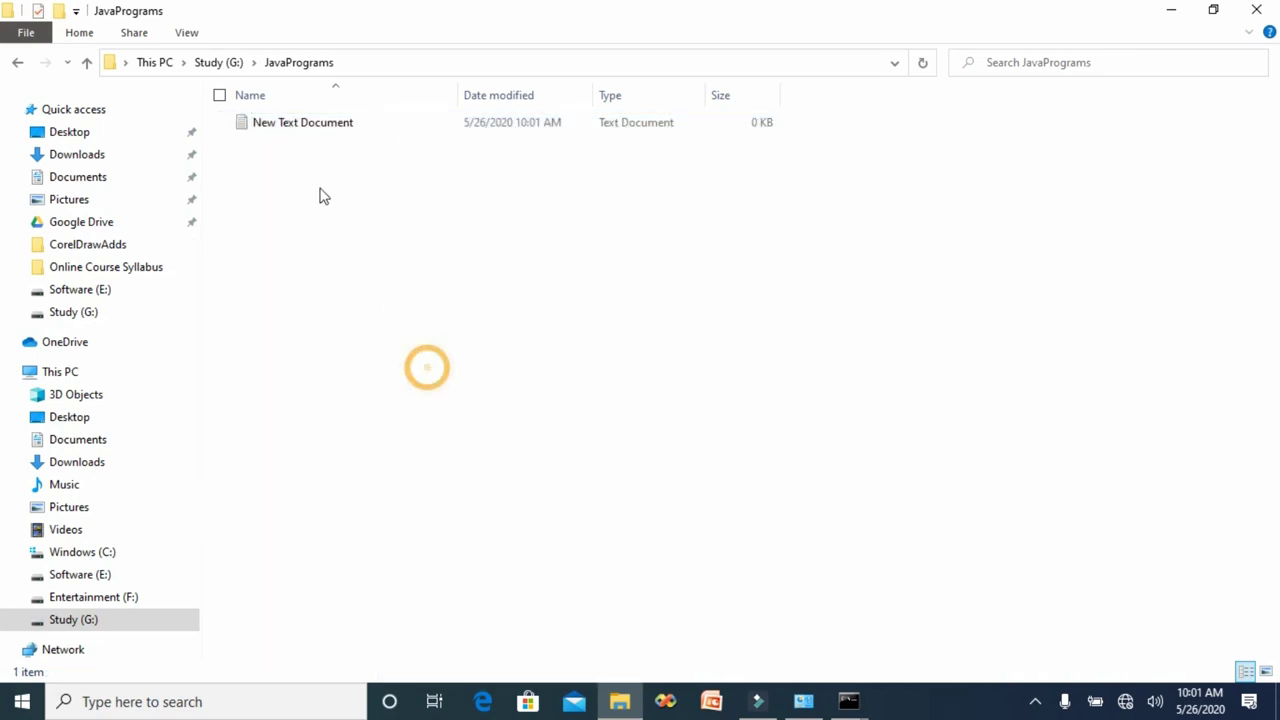
double_click(309, 128)
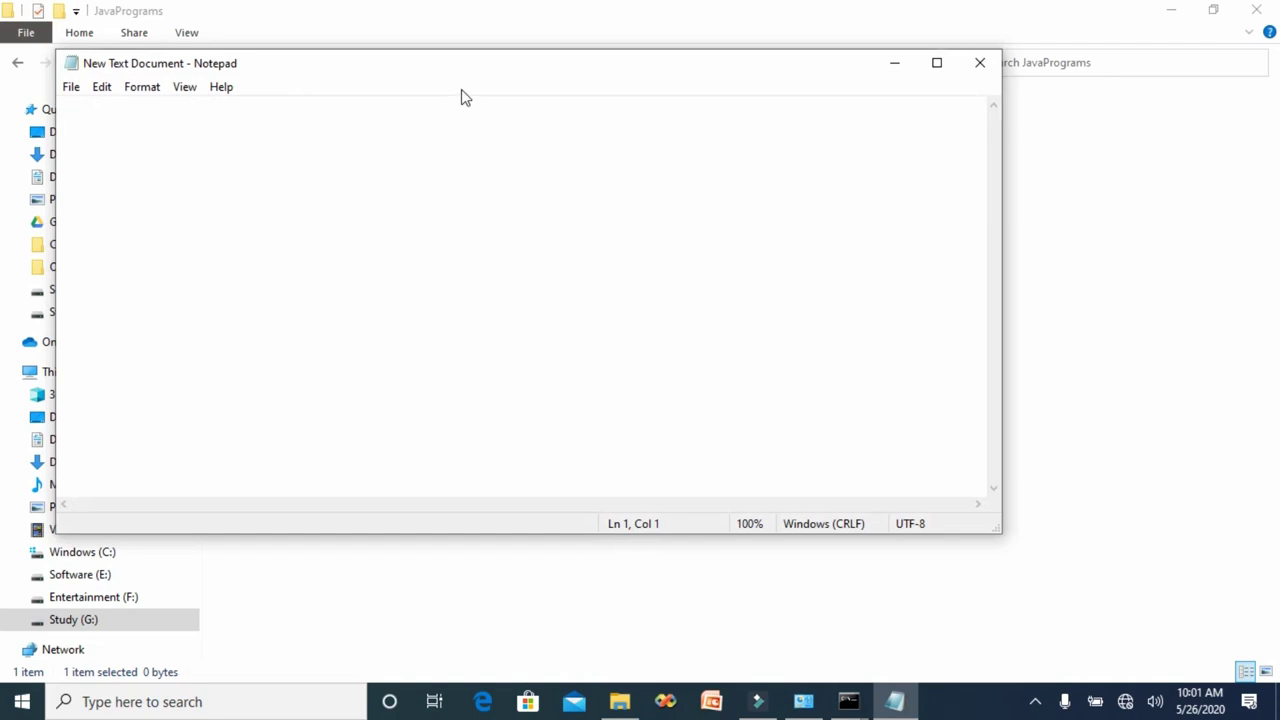
double_click(478, 62)
Step: Begin the Java program with the declaration "class Hello" and an opening brace on the following line
type("class")
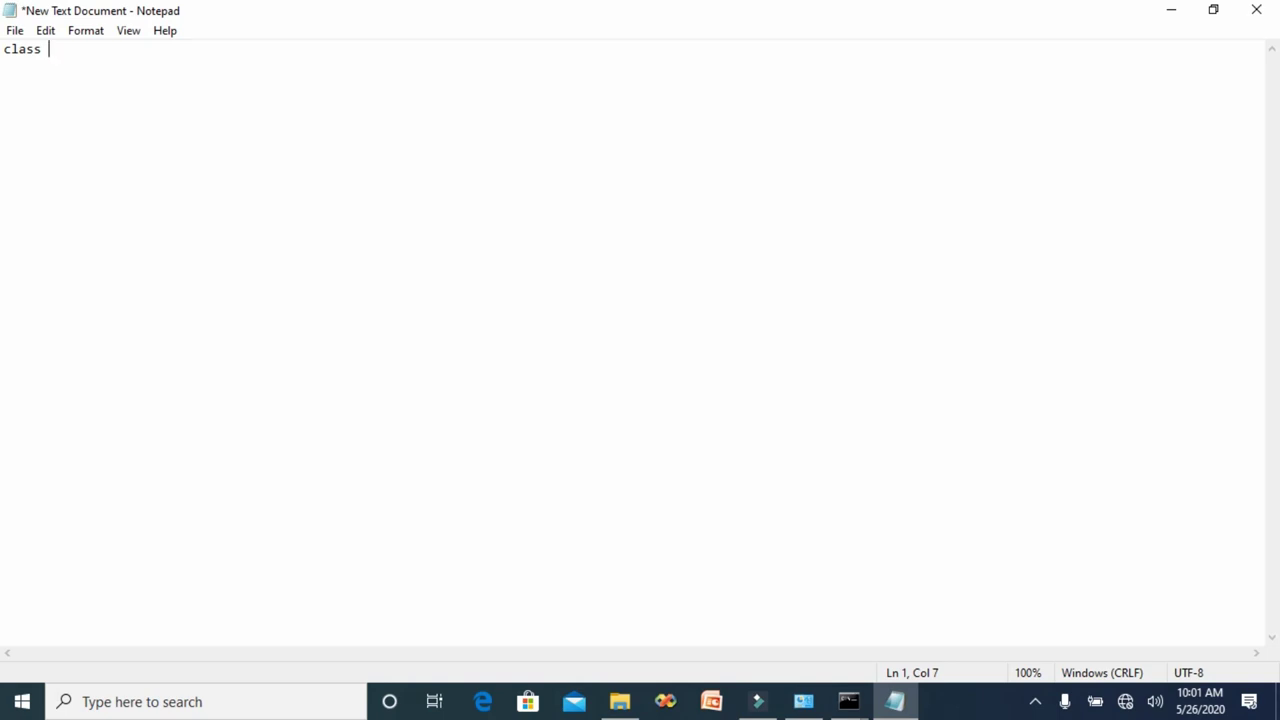
type(" Hello")
key("Return")
type("{")
key("Return")
Step: Add the indented method header "public static void main(String a[])" inside the class, with its opening brace below
key("Tab")
type("Pu")
key("BackSpace")
key("BackSpace")
type("public static void ")
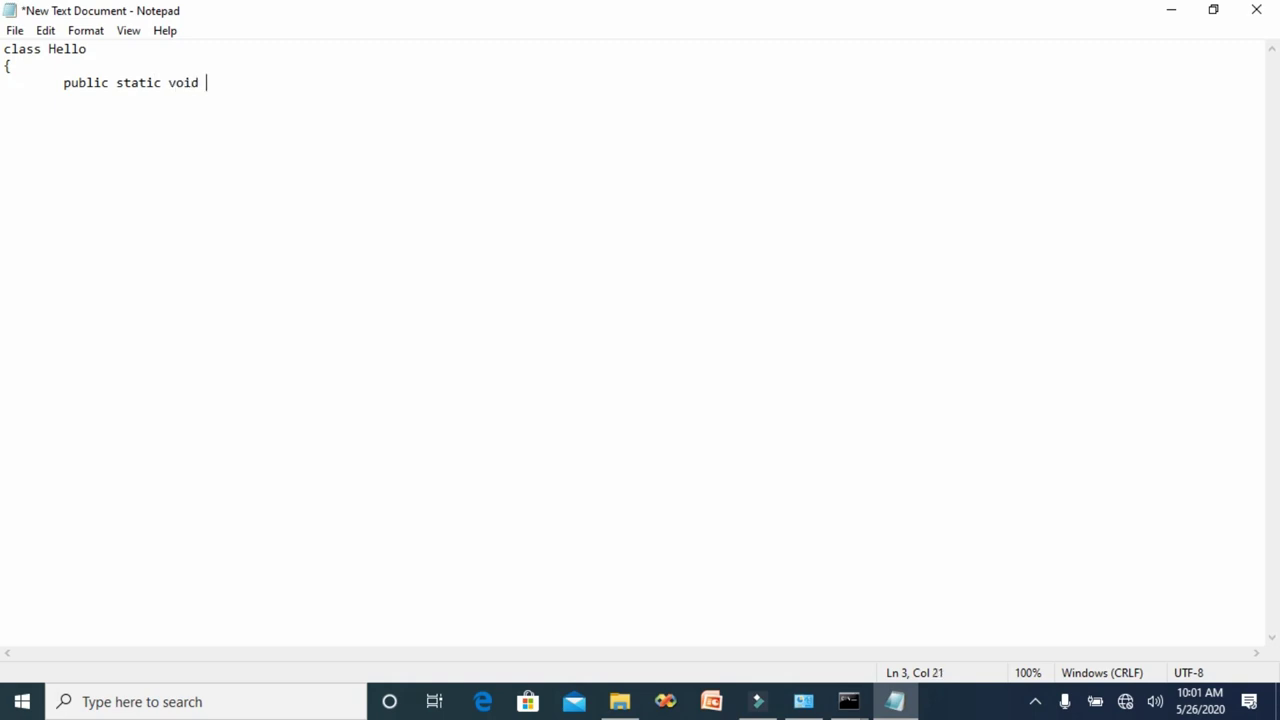
type("main(String a[]")
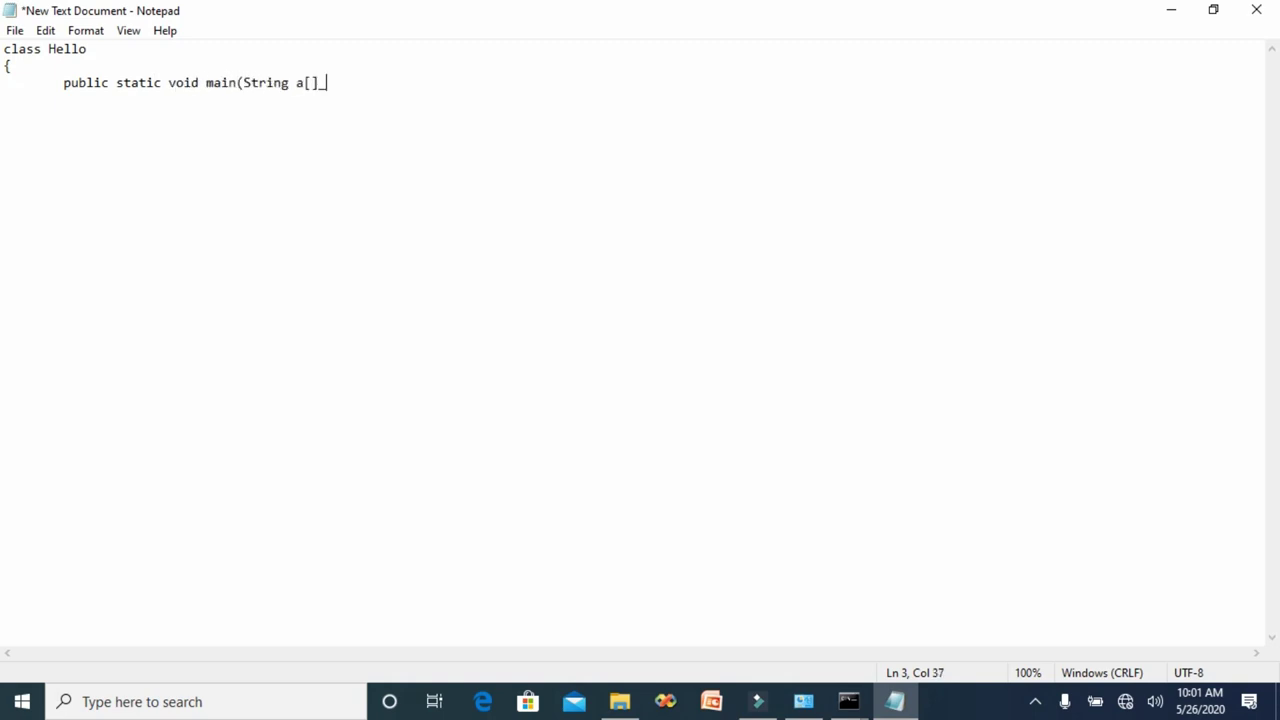
type(")")
key("Return")
key("Tab")
type("{")
key("Return")
Step: Add the statement System.out.println("Hello Students"); to the main method and close both the method and class braces
key("Tab")
key("Tab")
type("System.out.print")
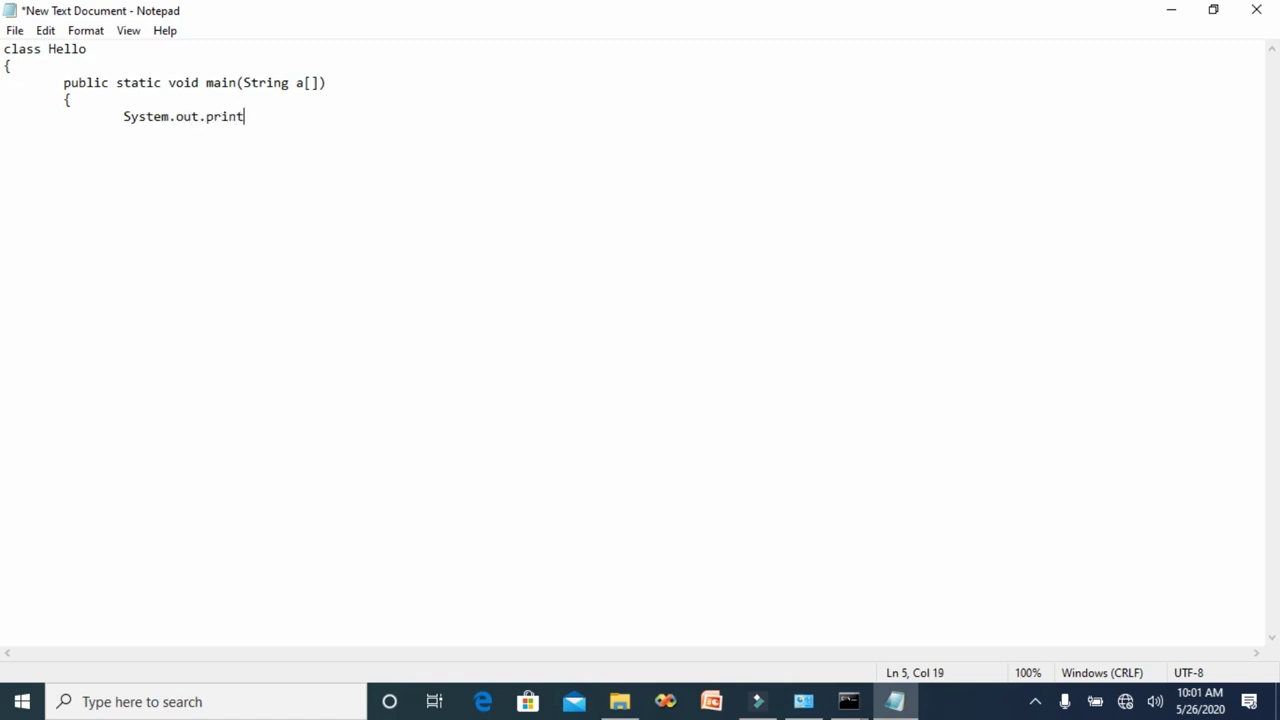
type("ln(\"Hello Stu")
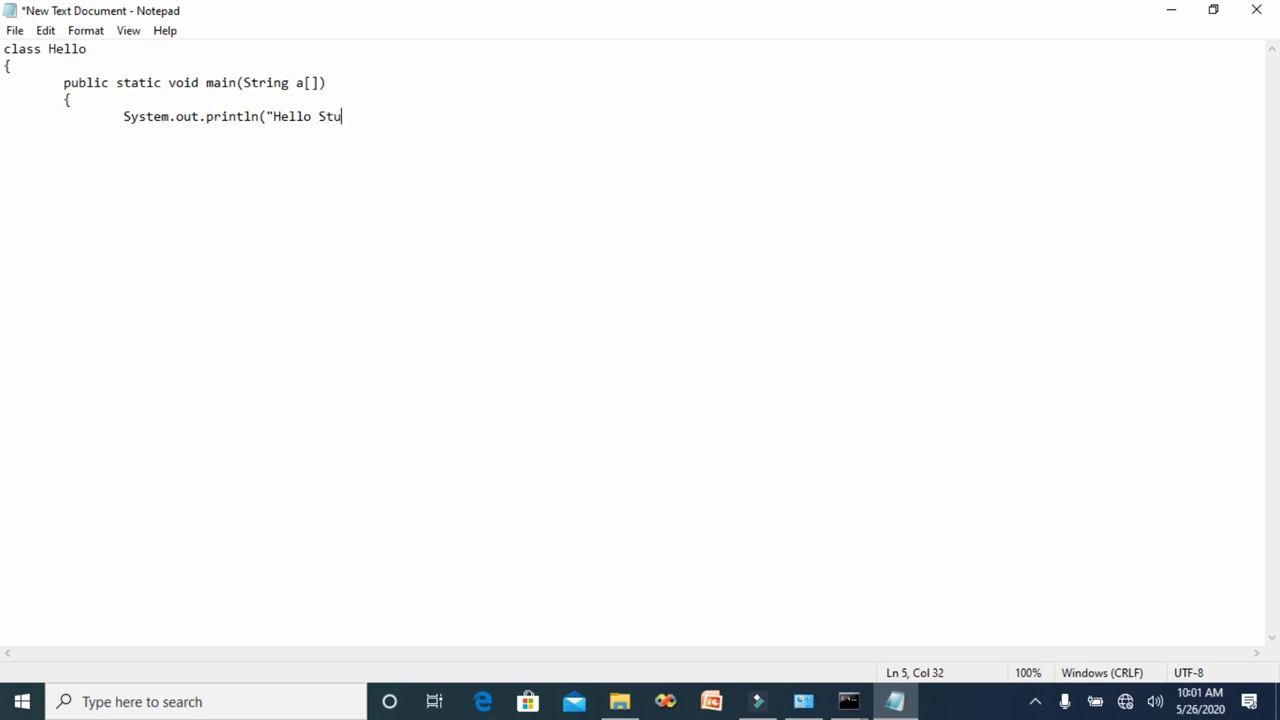
type("dents\");")
key("Return")
key("Tab")
type("}")
key("Return")
type("}")
key("Return")
Step: Save the program in the JavaPrograms folder as Hello.java with the file type All Files
left_click(15, 30)
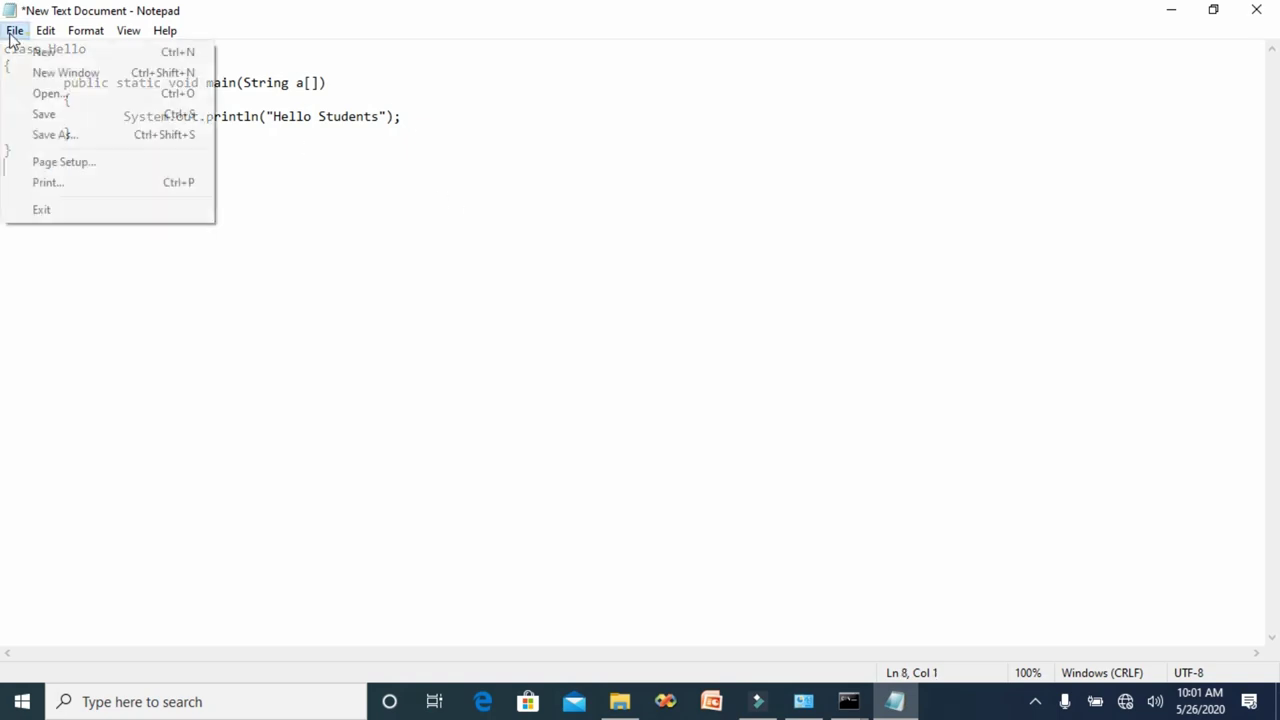
left_click(55, 134)
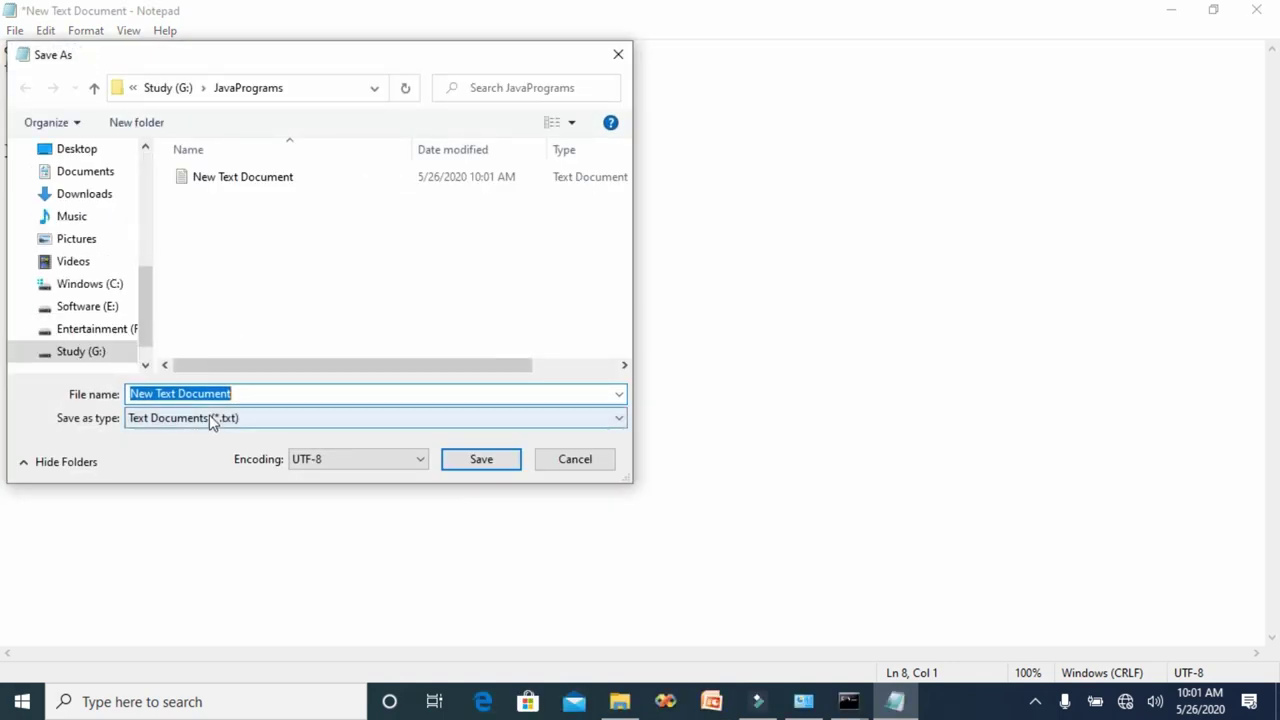
left_click(211, 419)
left_click(183, 453)
left_click(255, 392)
type("Hello.java")
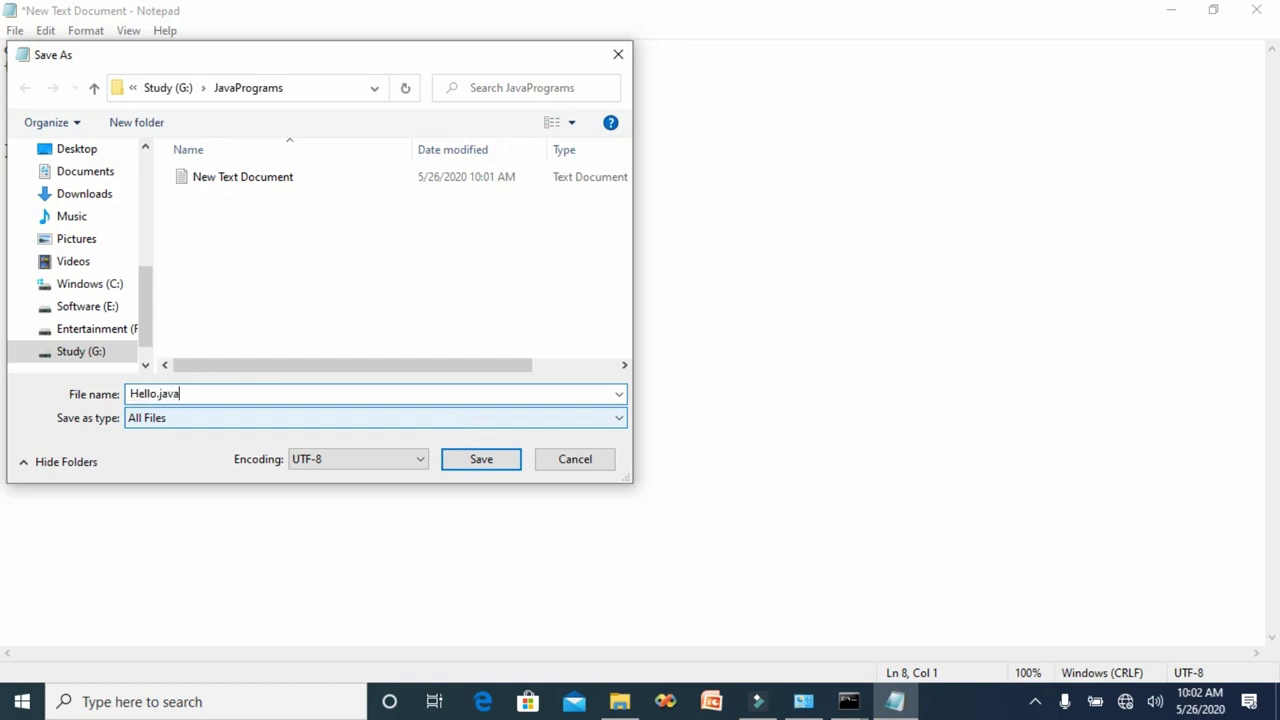
left_click(480, 466)
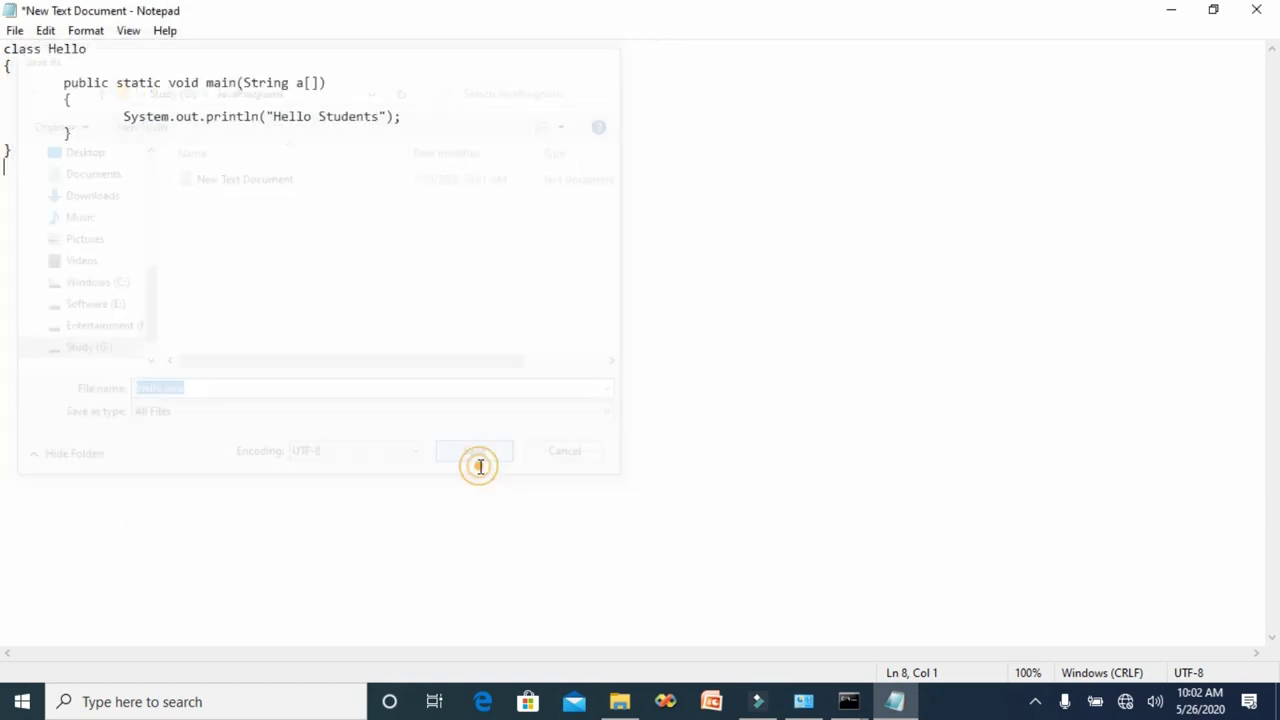
Step: Close the saved program in Notepad and select Hello.java in the JavaPrograms folder
left_click_drag(226, 213, 2, 38)
left_click(323, 220)
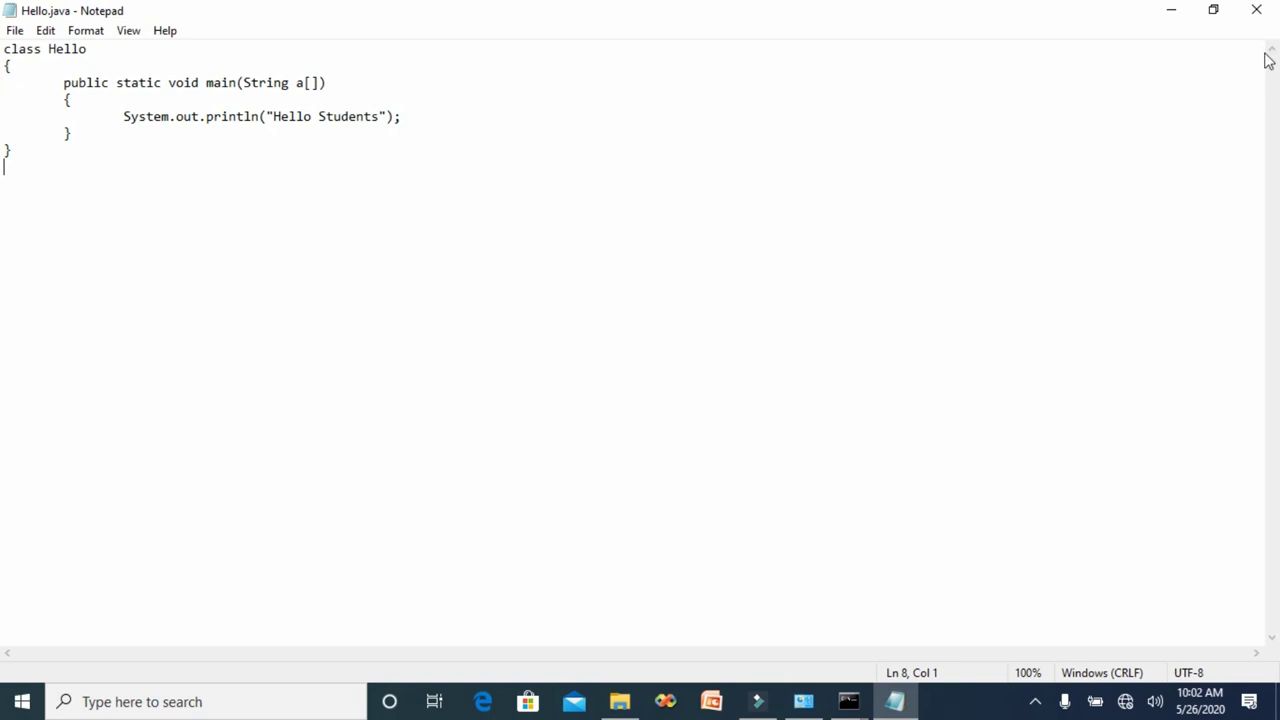
left_click(1258, 12)
left_click(286, 125)
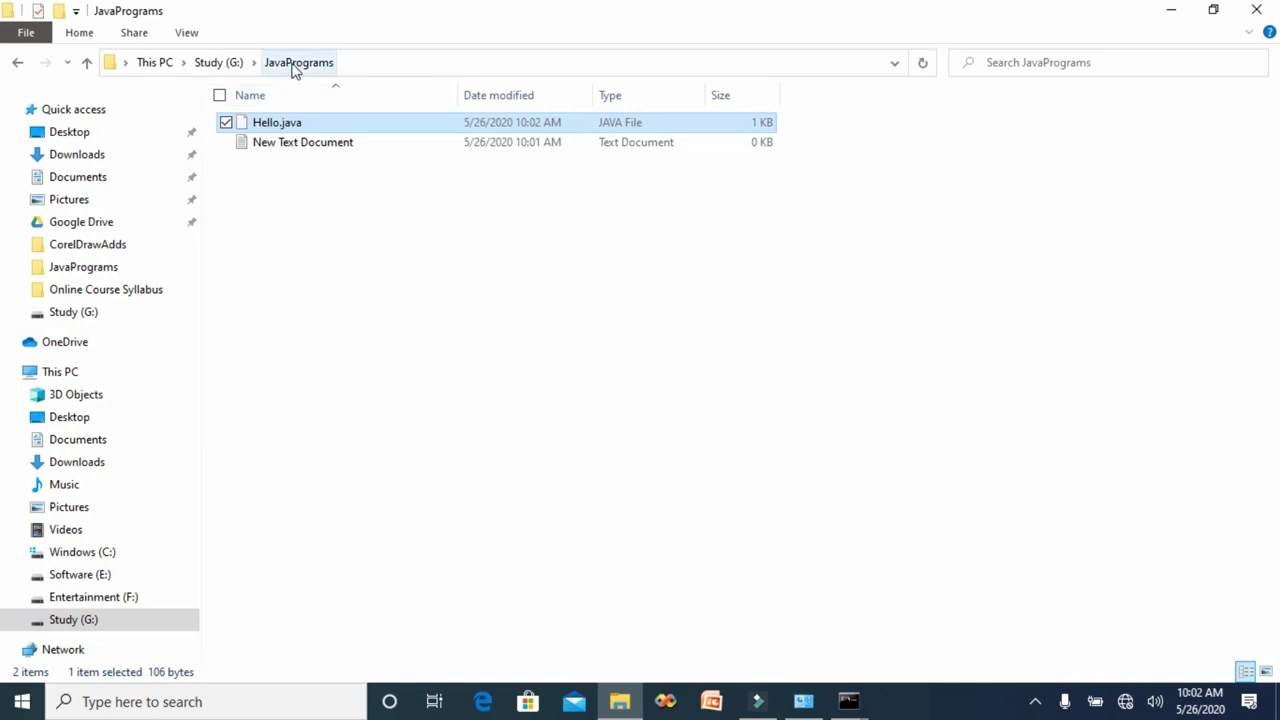
Step: Switch to the Command Prompt, list the JavaPrograms folder with dir, and highlight Hello.java in the listing
key("alt+Tab")
type("dir")
key("Return")
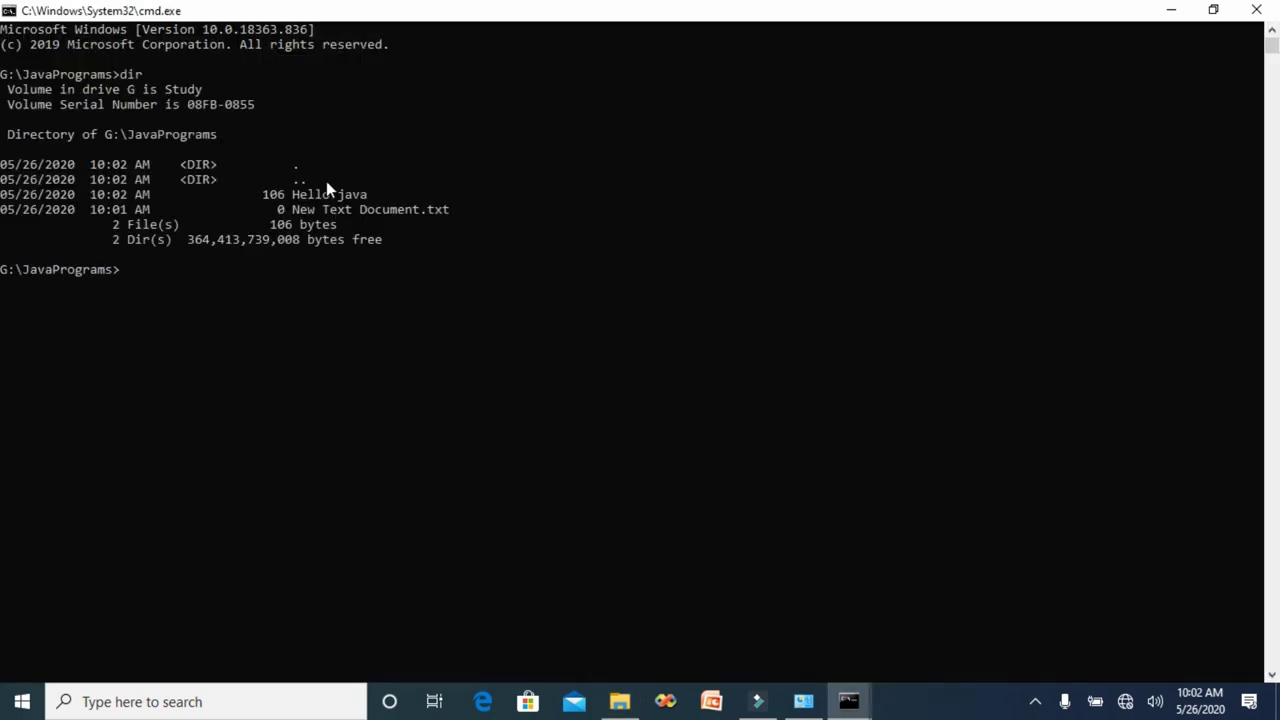
left_click_drag(299, 194, 370, 196)
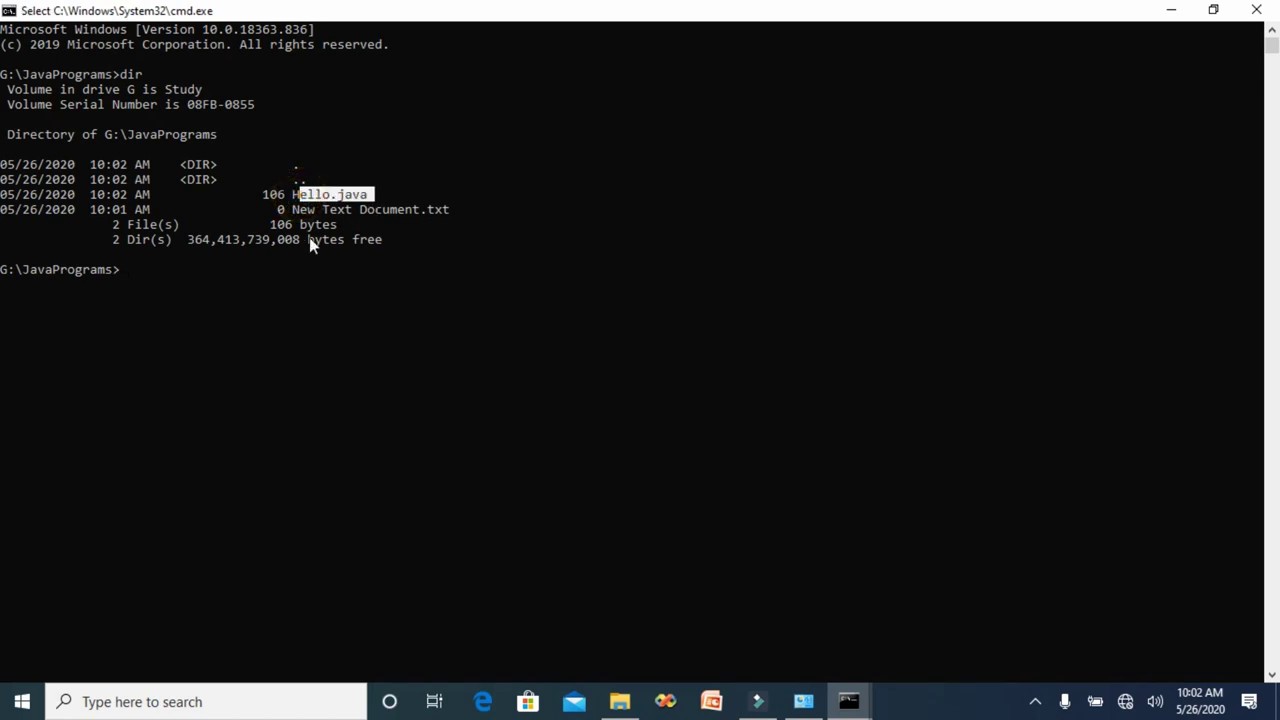
left_click(169, 267)
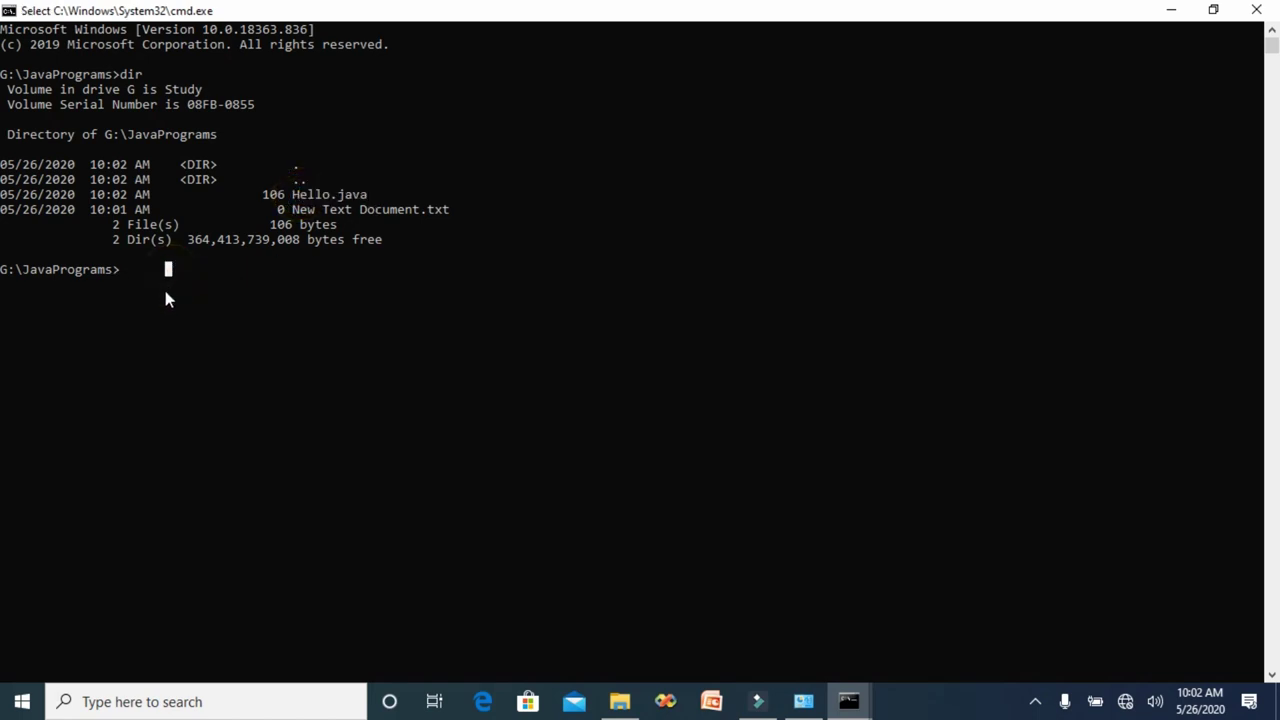
Step: Compile the program with javac Hello.java and highlight the command
type("javac")
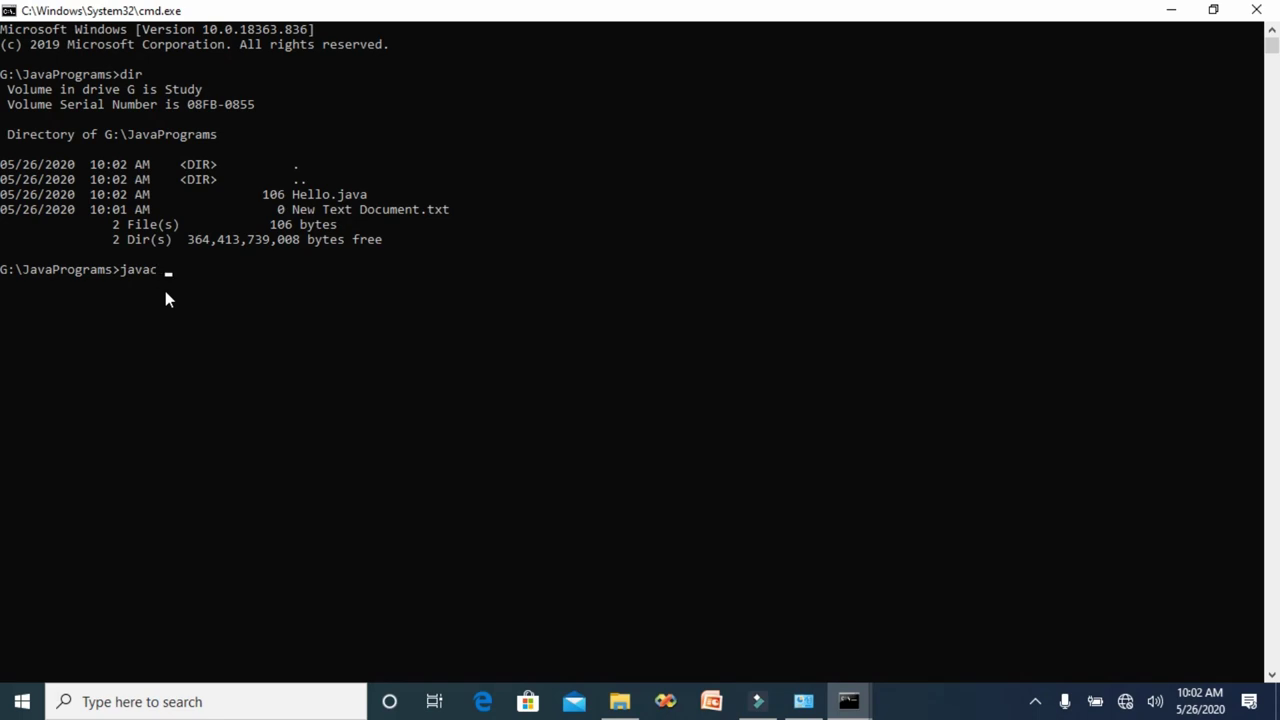
type(" Hello.java")
key("Return")
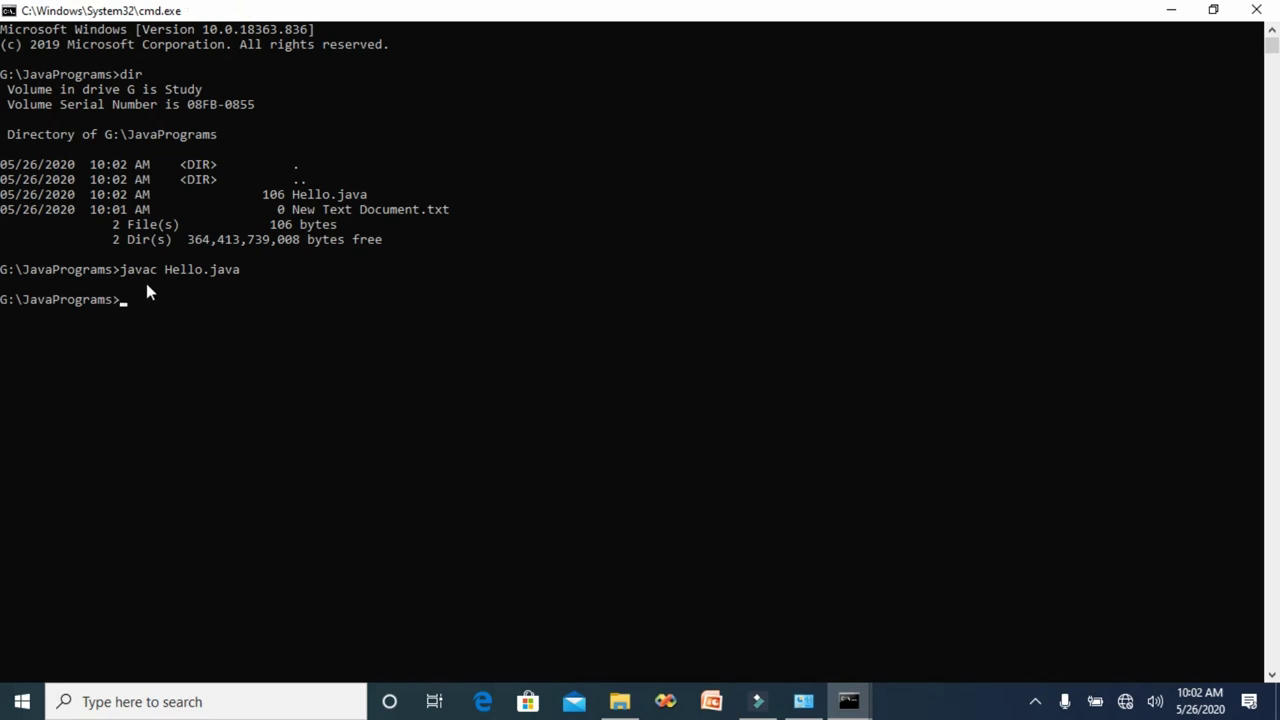
left_click_drag(122, 270, 208, 287)
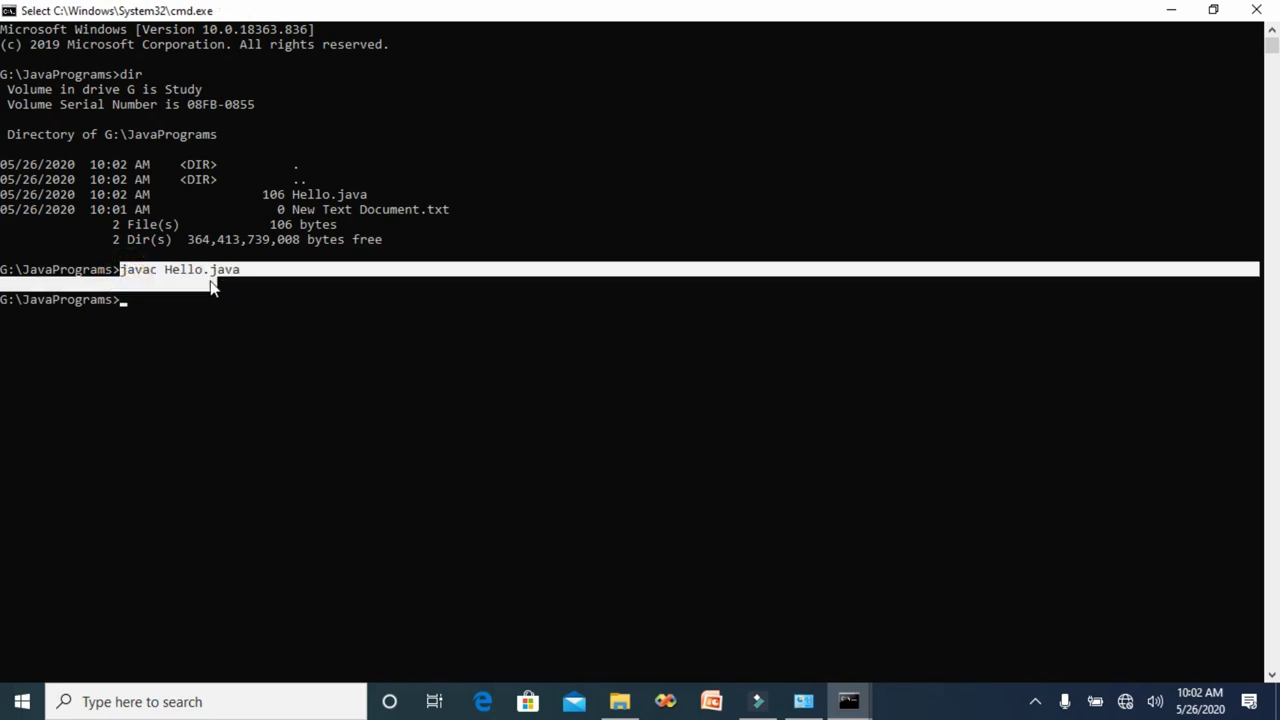
left_click(245, 286)
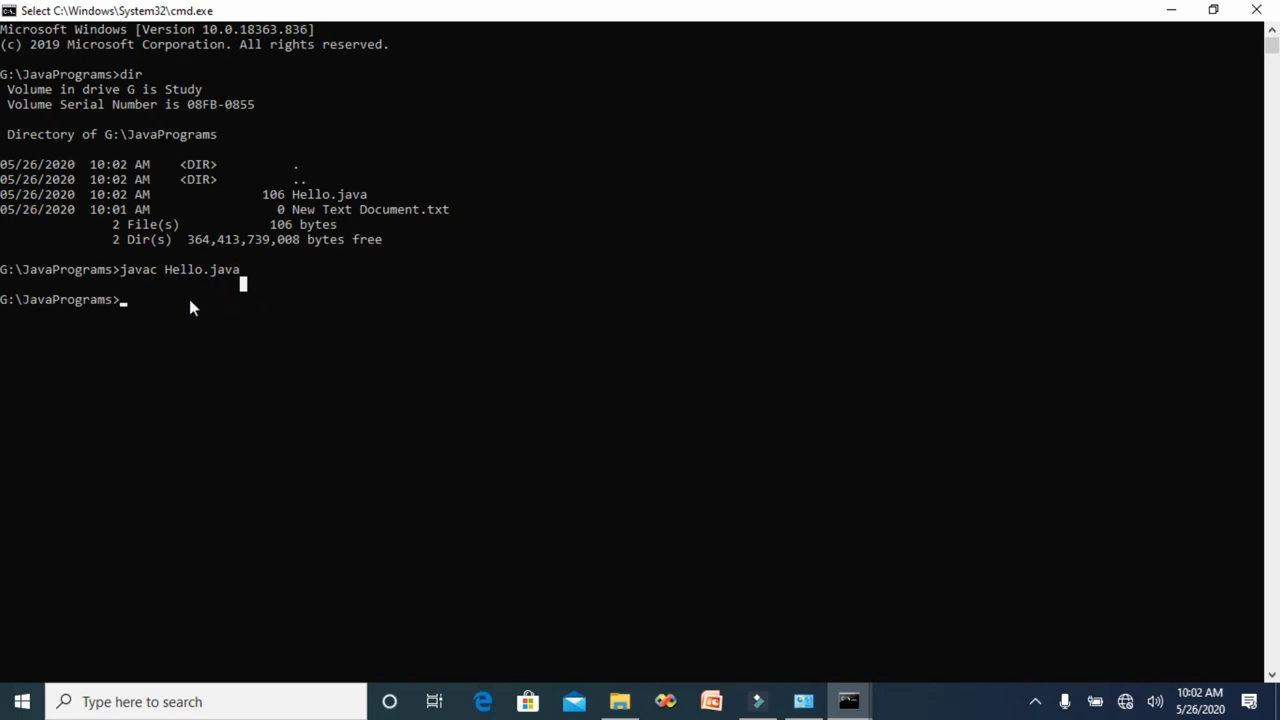
Step: List the folder again with dir and select Hello.class in the JavaPrograms folder in File Explorer
type("dir")
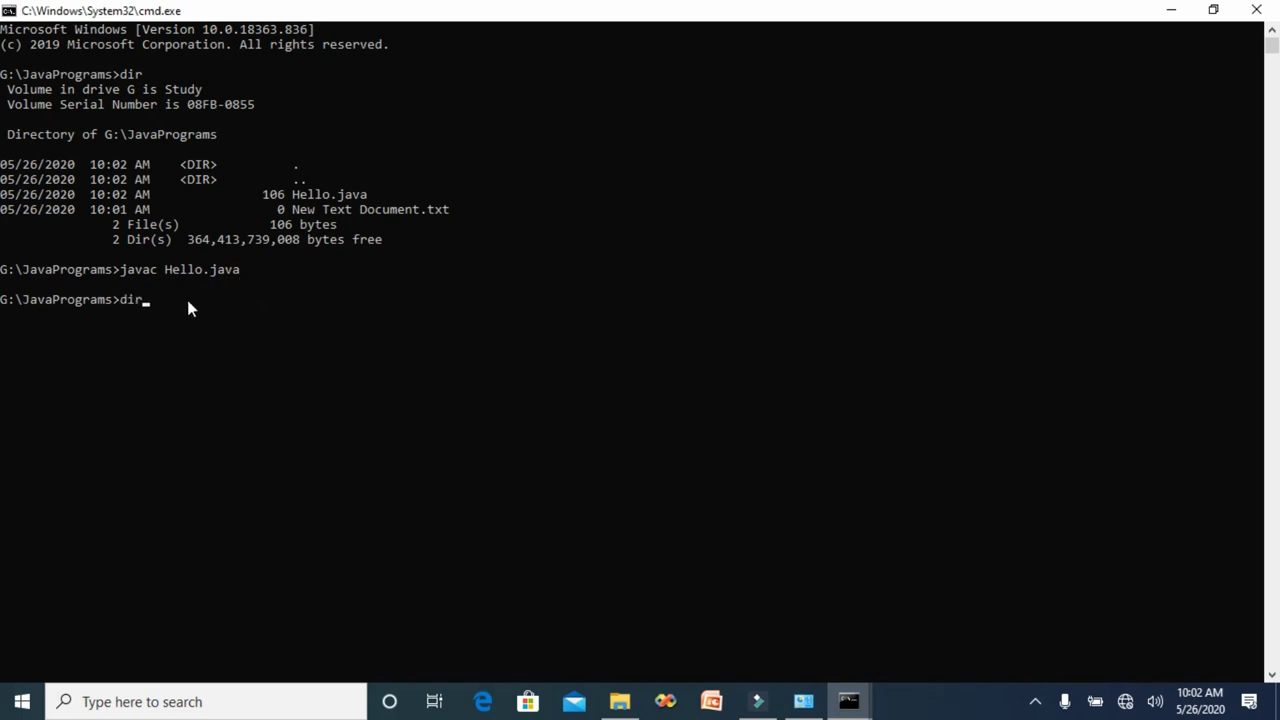
key("Return")
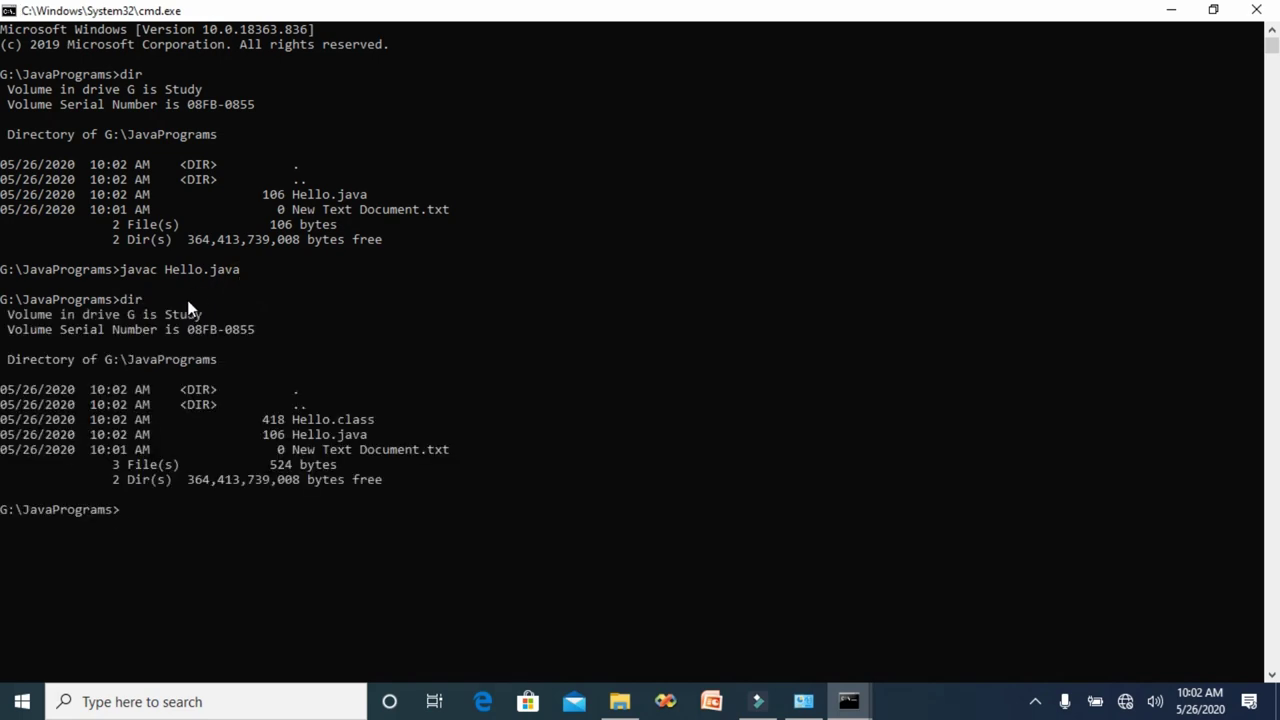
key("alt+Tab")
left_click(312, 244)
left_click(278, 123)
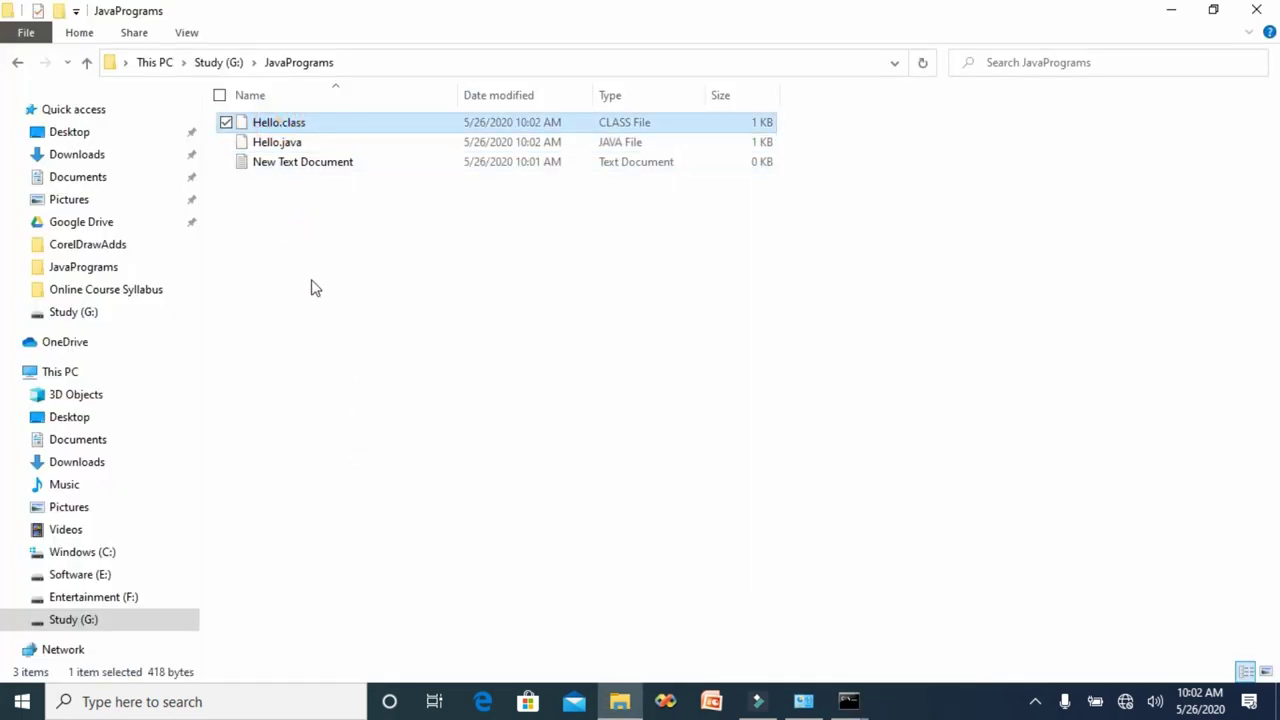
Step: Switch to the Command Prompt, run the compiled program with java Hello, and highlight its class name and output
key("alt+Tab")
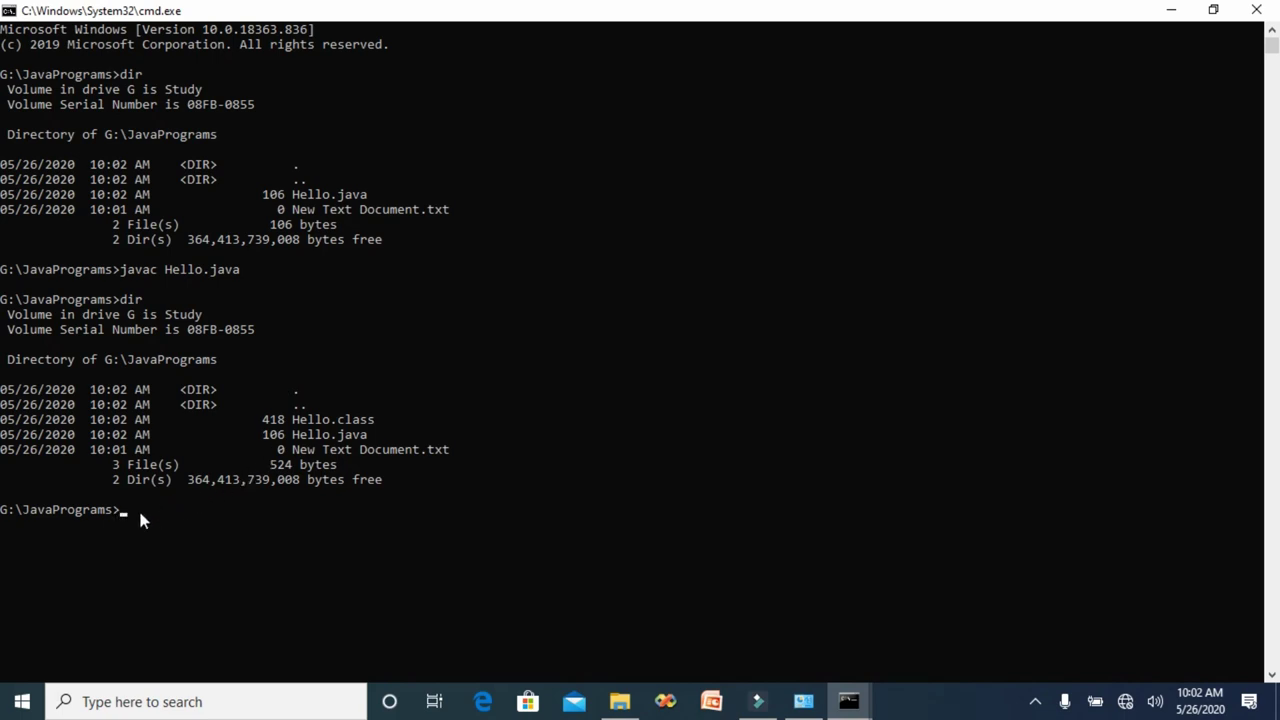
type("java Hello")
key("Return")
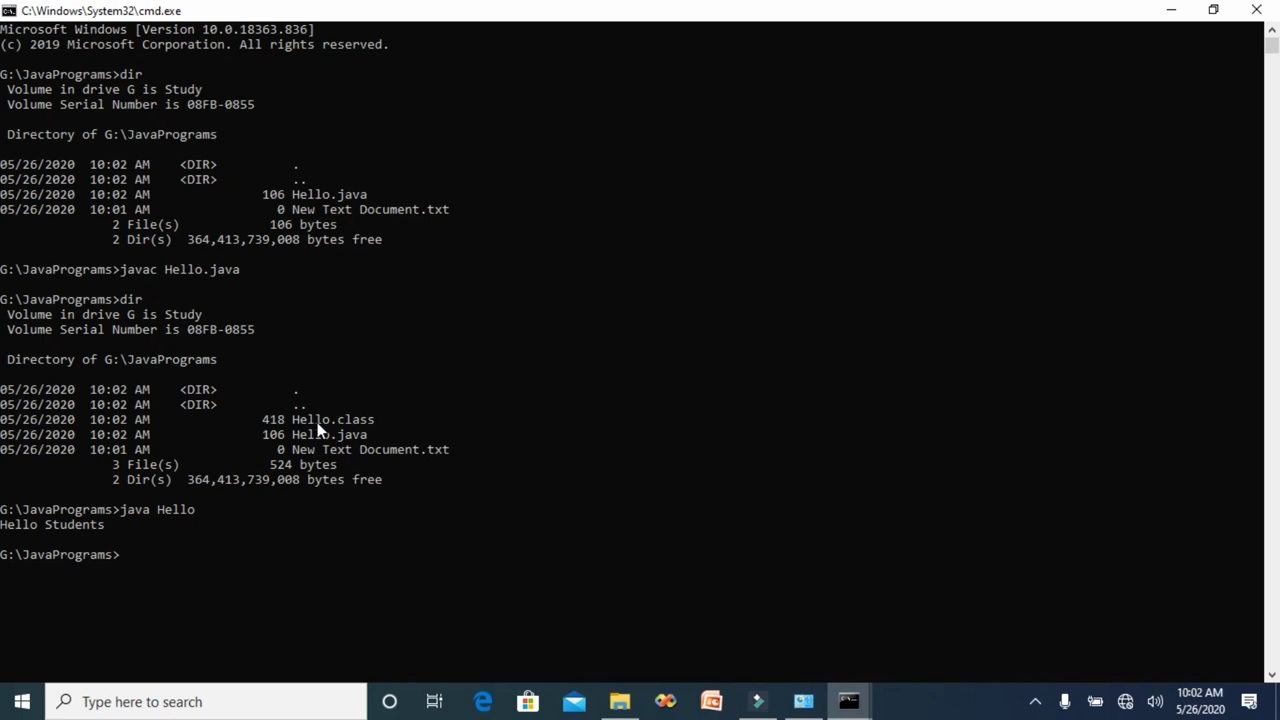
left_click_drag(327, 420, 299, 428)
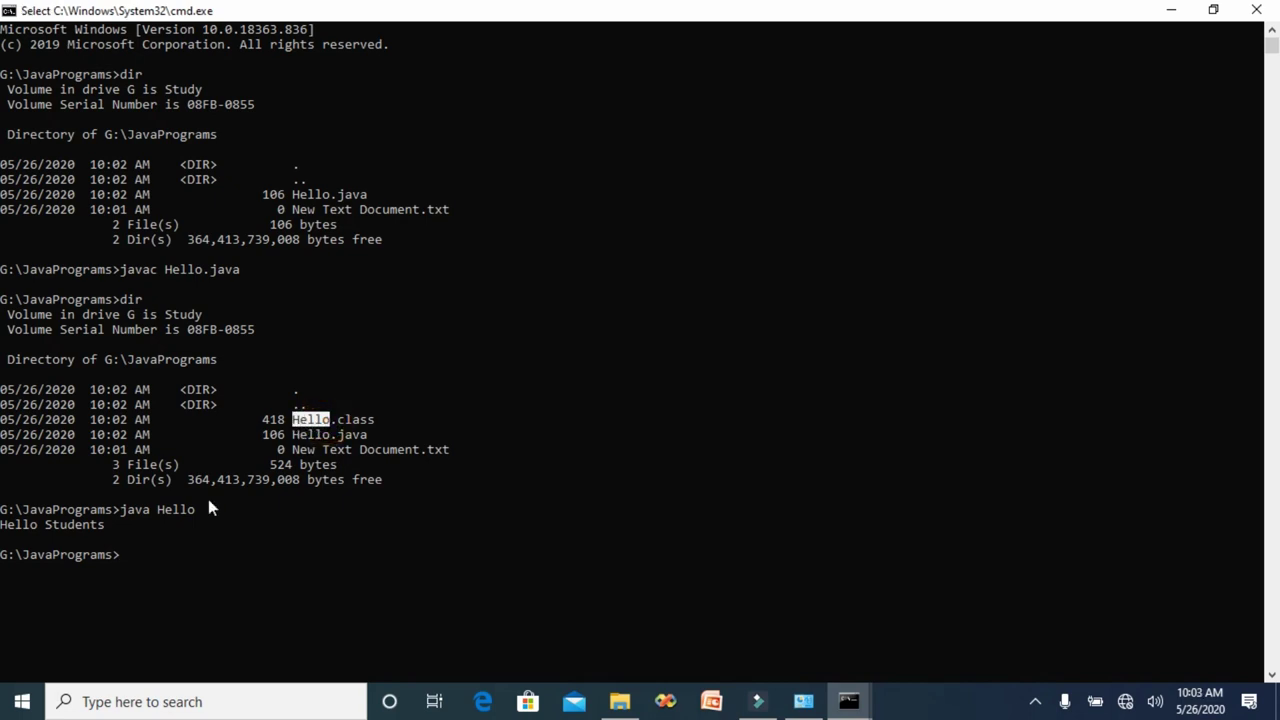
left_click_drag(158, 509, 200, 511)
left_click_drag(116, 528, 6, 537)
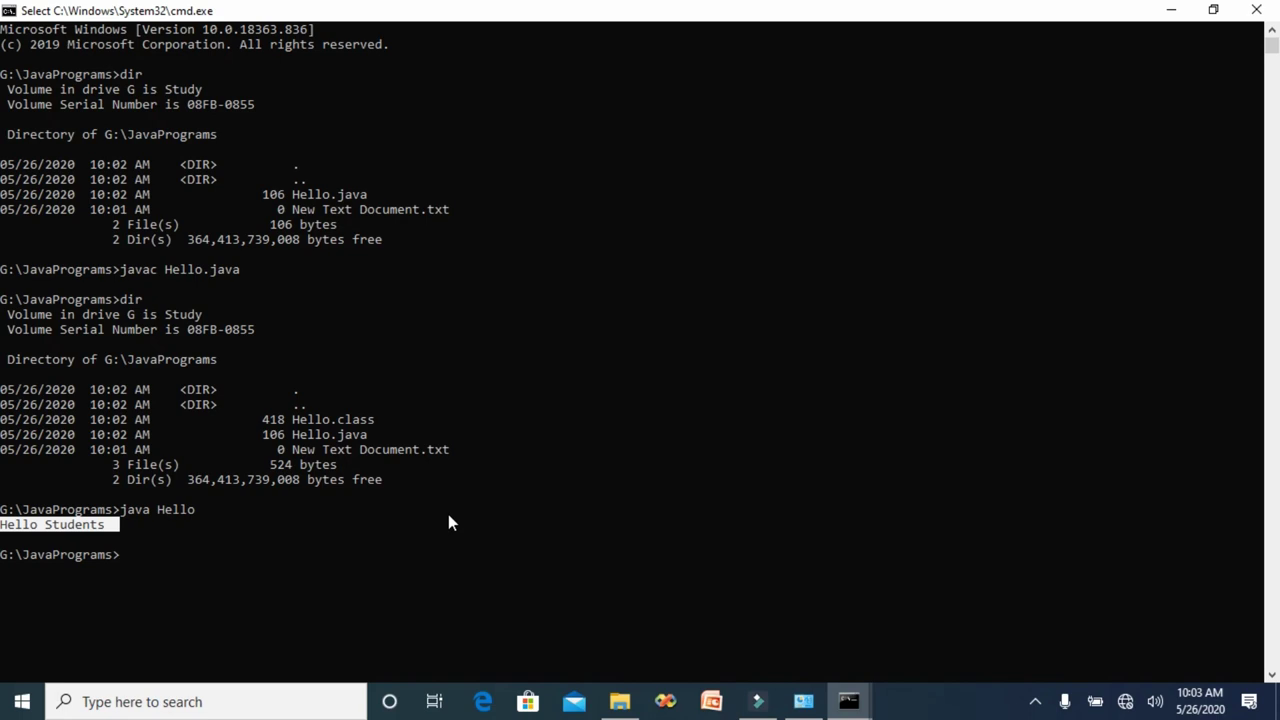
Step: Write the Linux installation command "sudo apt-get install open-jdk" at the prompt without running it
type("sudo ")
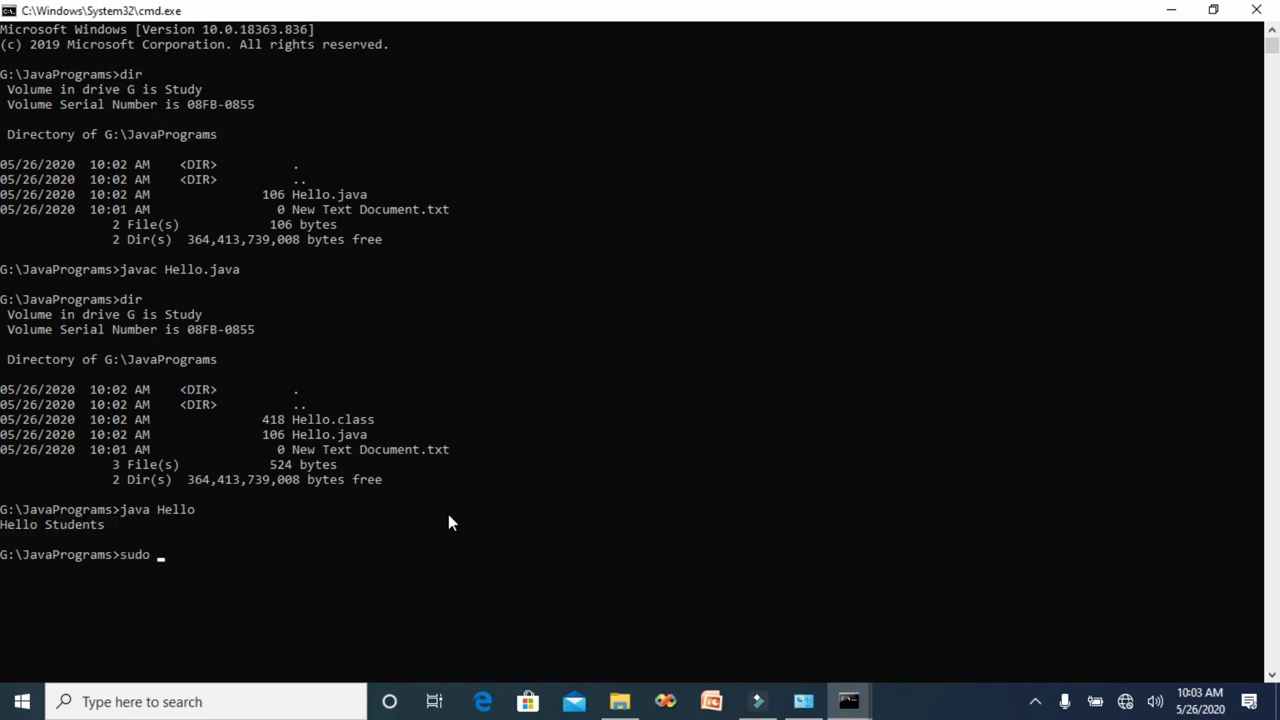
type("apt-get install open-jdk")
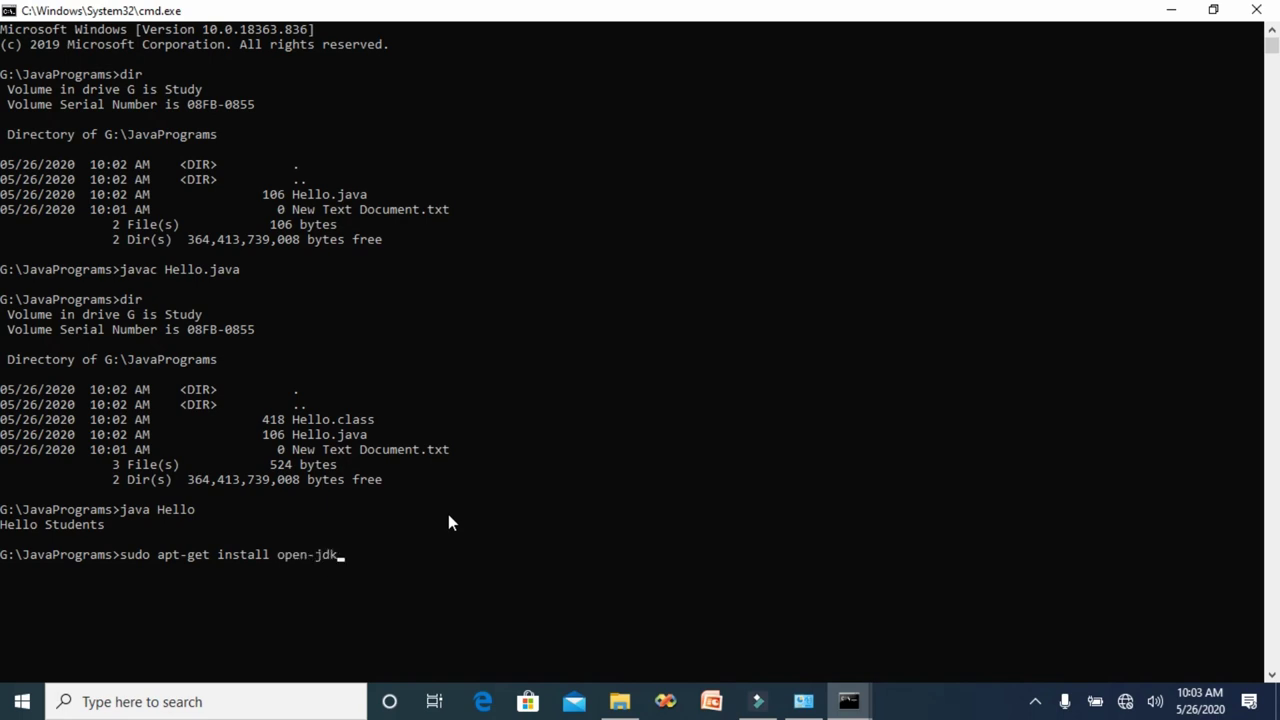